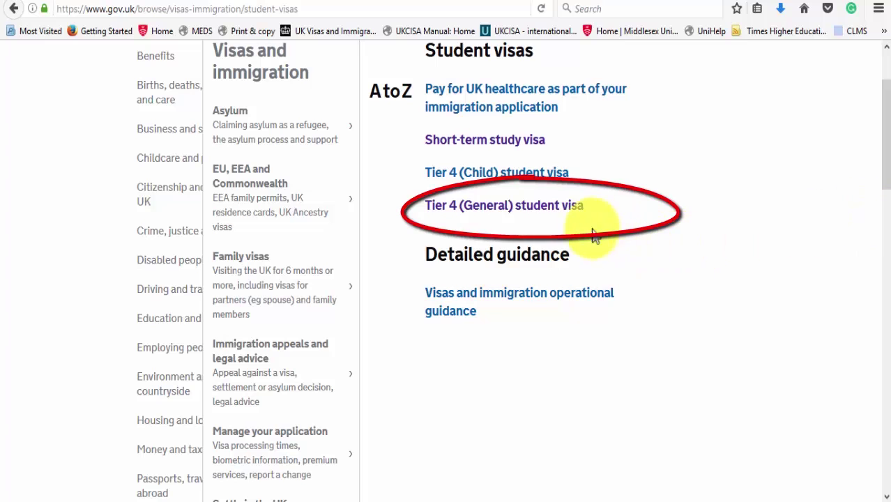
Step: Open the Tier 4 (General) student visa guide and start the online application from its Apply section
{"action": "left_click", "coordinate": [569, 209]}
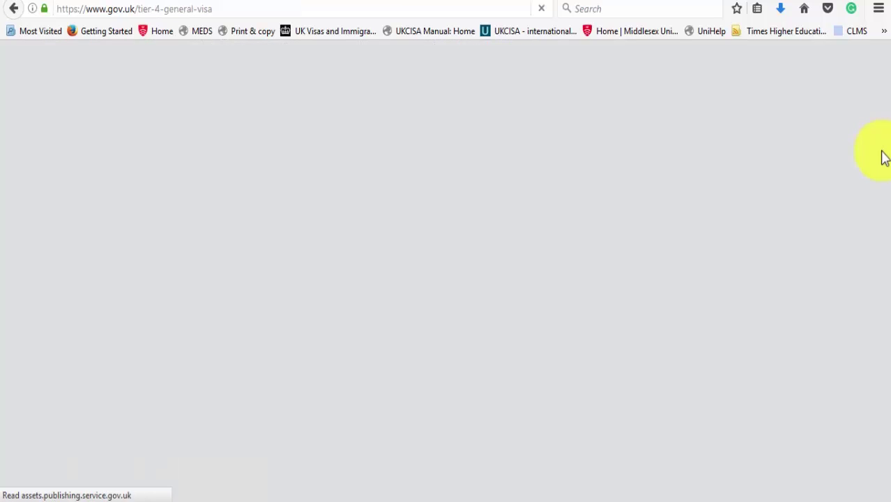
{"action": "scroll", "coordinate": [886, 140], "scroll_direction": "down", "scroll_amount": 3}
{"action": "scroll", "coordinate": [887, 151], "scroll_direction": "down", "scroll_amount": 1}
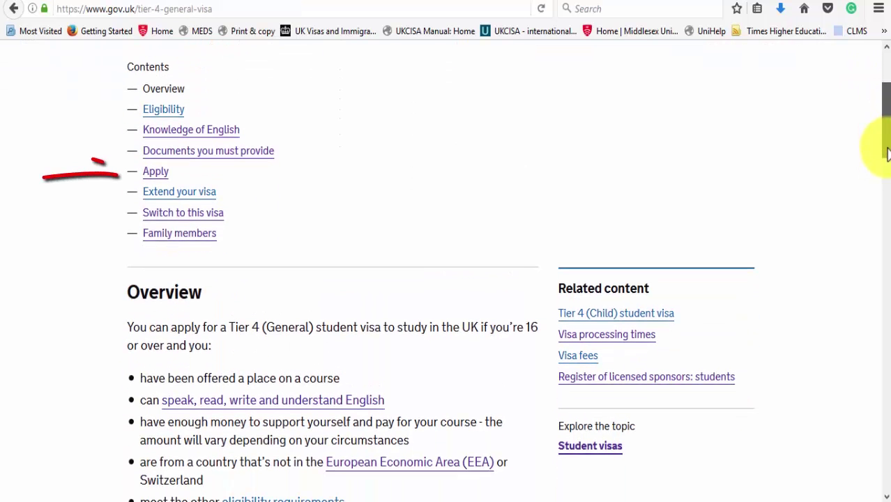
{"action": "left_click", "coordinate": [165, 180]}
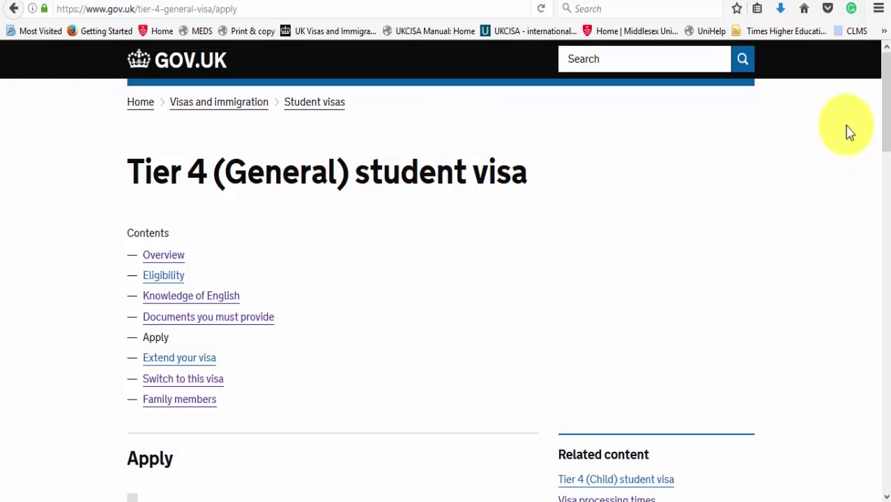
{"action": "scroll", "coordinate": [886, 151], "scroll_direction": "down", "scroll_amount": 8}
{"action": "scroll", "coordinate": [884, 202], "scroll_direction": "down", "scroll_amount": 4}
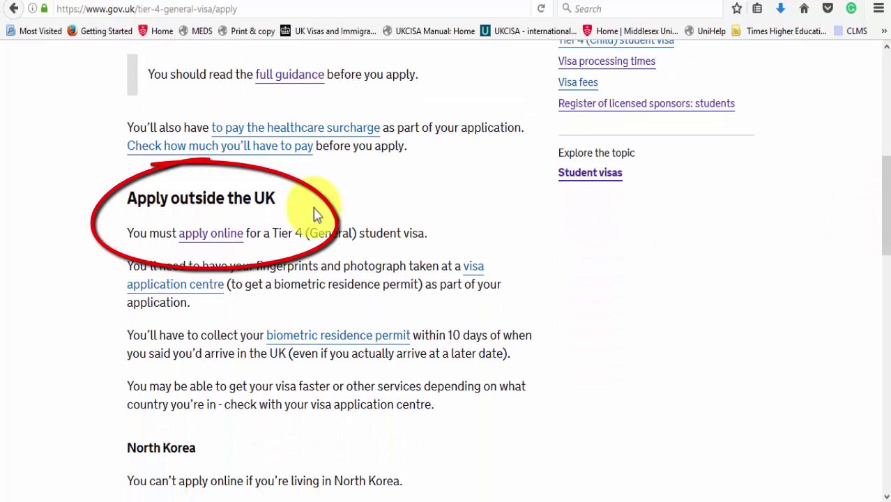
{"action": "left_click", "coordinate": [205, 241]}
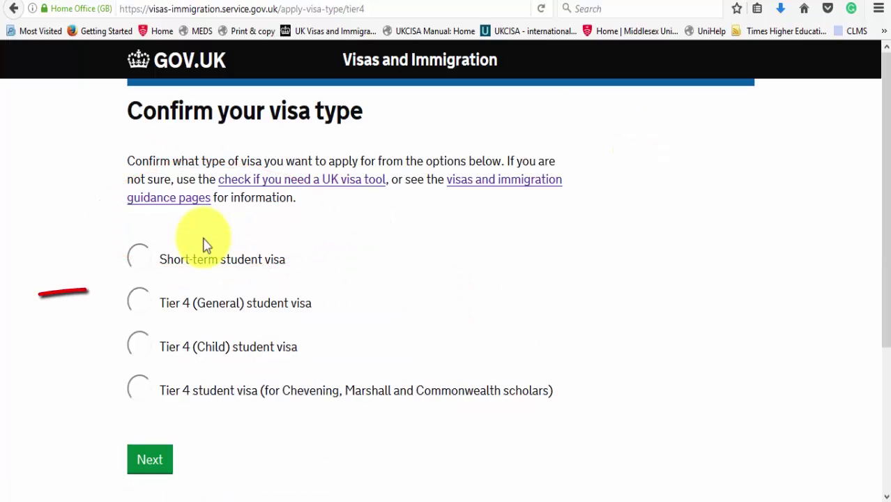
Step: Choose Tier 4 (General) as the visa type and enter China as the application country
{"action": "left_click", "coordinate": [137, 302]}
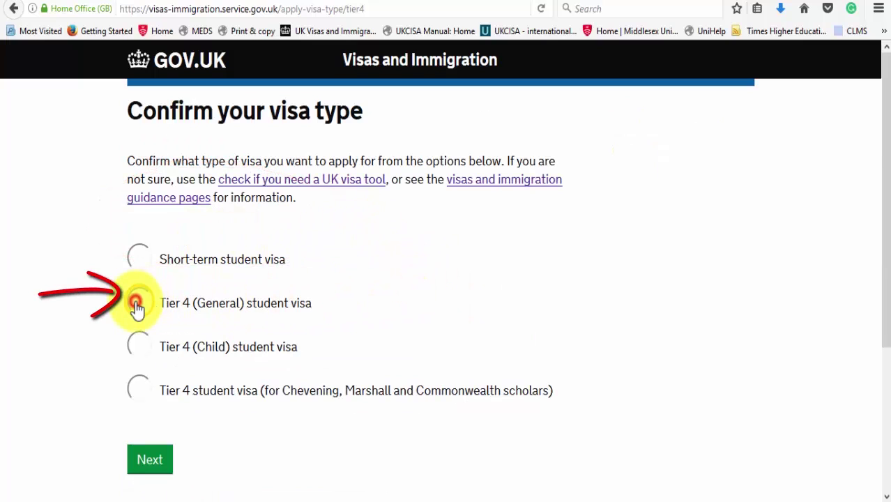
{"action": "left_click", "coordinate": [153, 468]}
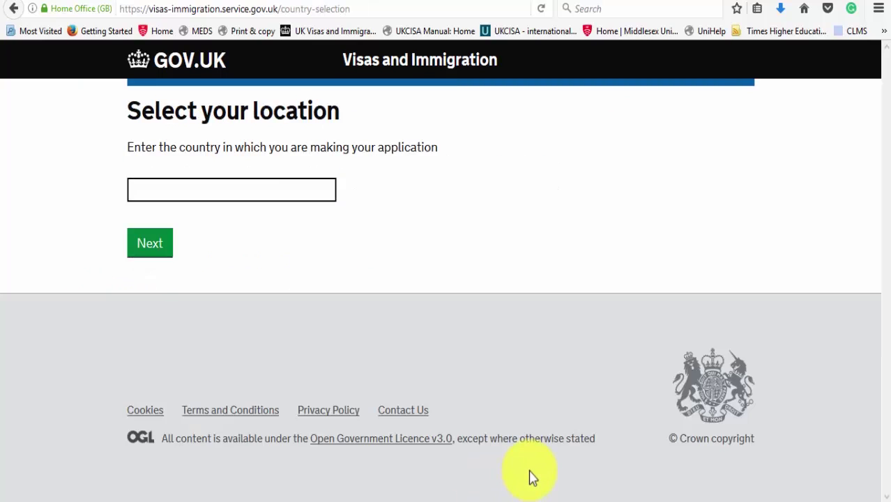
{"action": "left_click", "coordinate": [316, 190]}
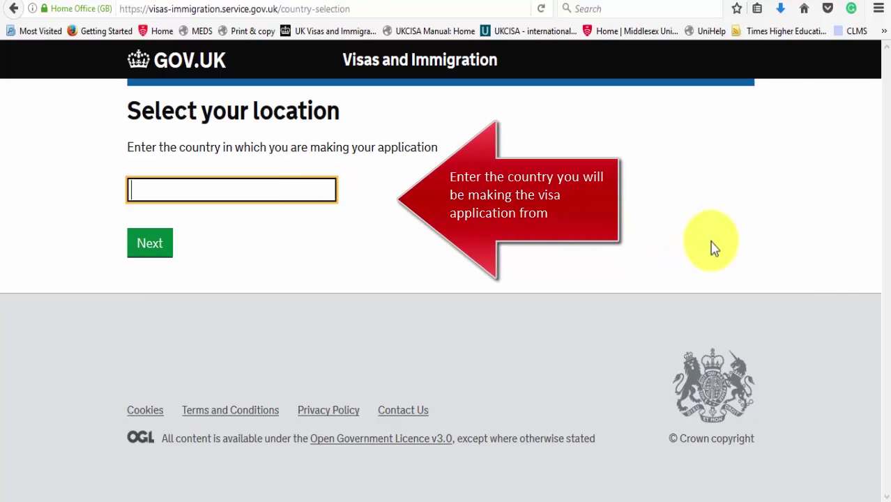
{"action": "type", "text": "China"}
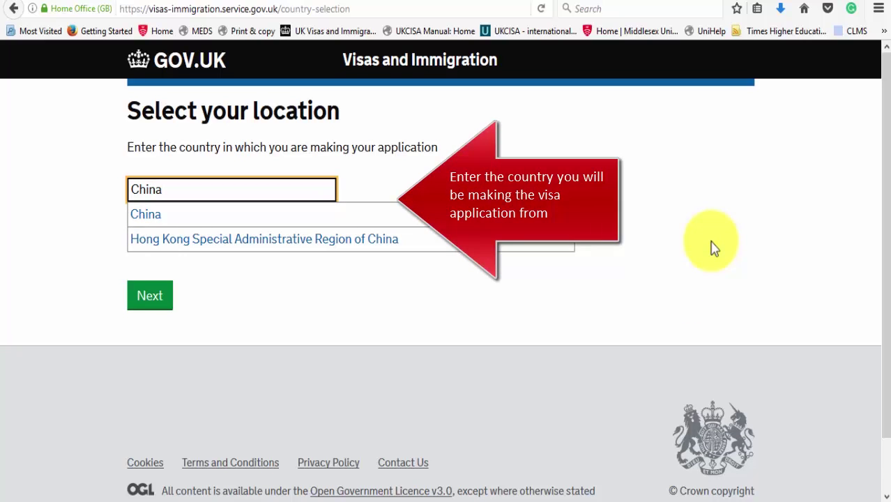
{"action": "left_click", "coordinate": [547, 222]}
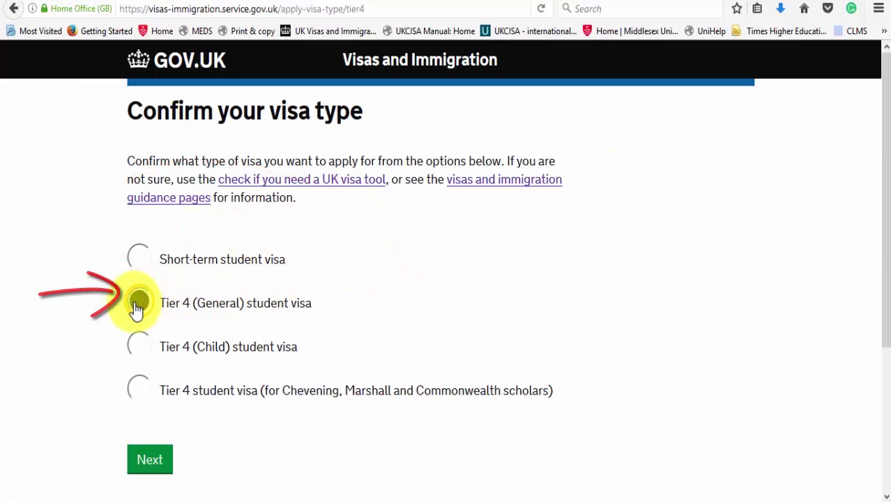
Step: Submit Tier 4 (General) as the visa type and pick China as the application country
{"action": "left_click", "coordinate": [139, 304]}
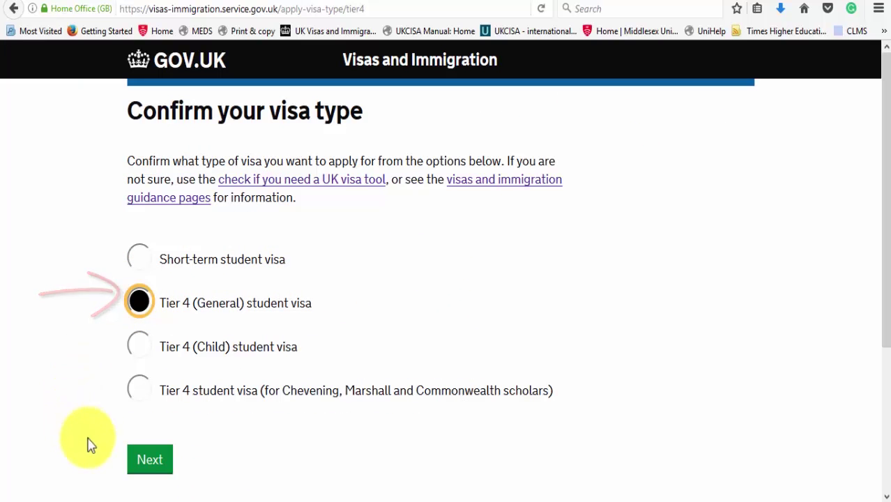
{"action": "left_click", "coordinate": [152, 462]}
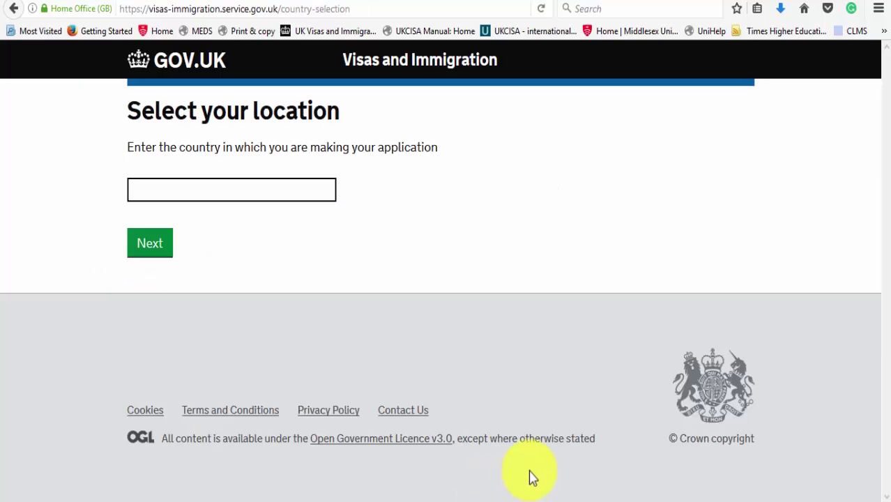
{"action": "left_click", "coordinate": [316, 192]}
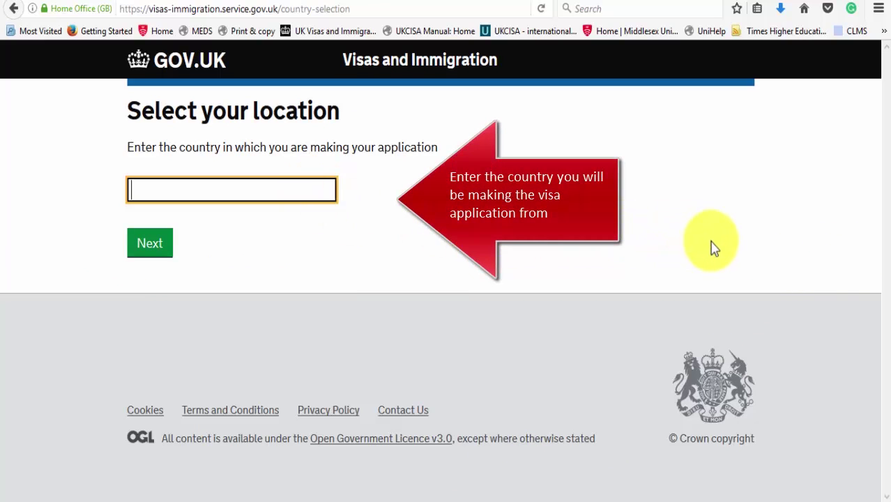
{"action": "key", "text": "Down"}
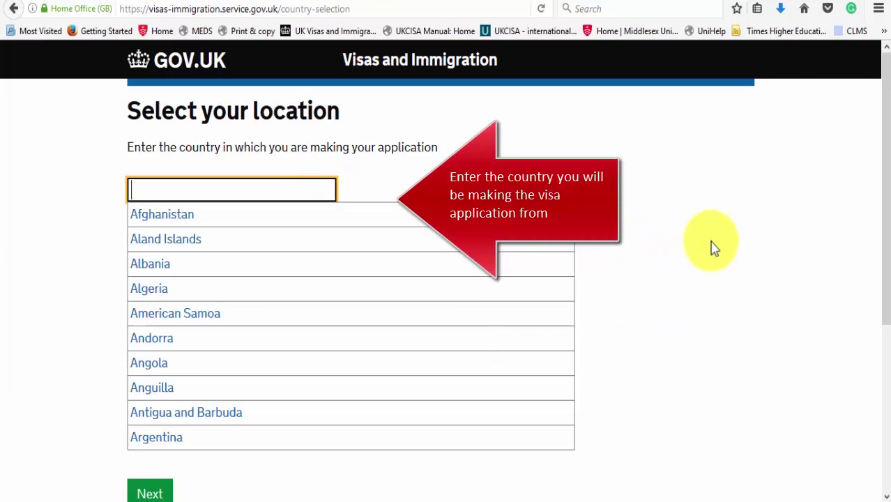
{"action": "type", "text": "China"}
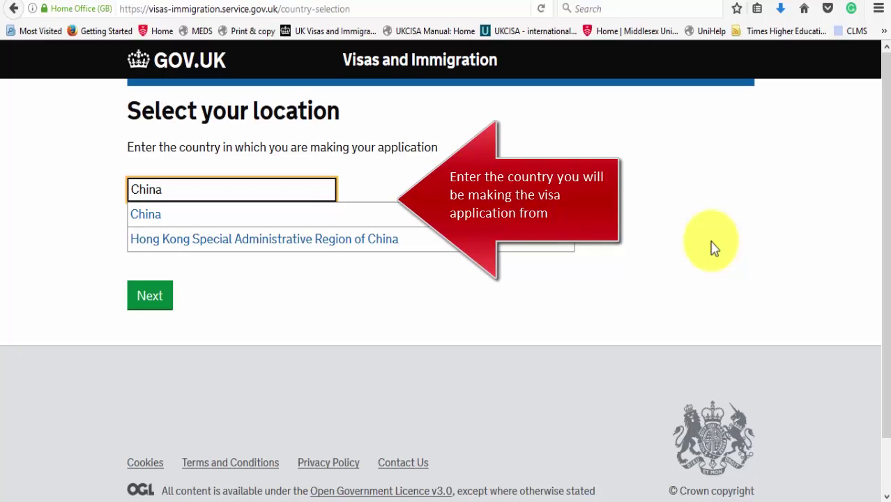
{"action": "left_click", "coordinate": [544, 218]}
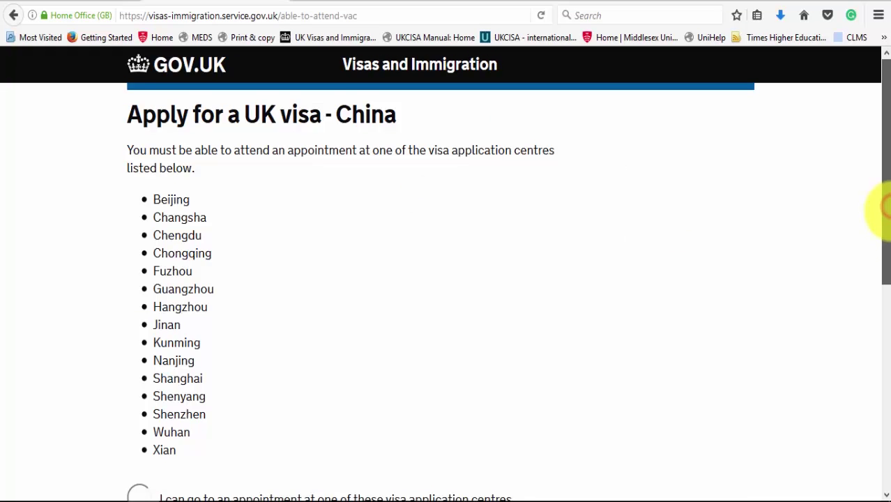
Step: Confirm being able to attend a listed visa application centre in China
{"action": "left_click_drag", "start_coordinate": [885, 208], "coordinate": [877, 262]}
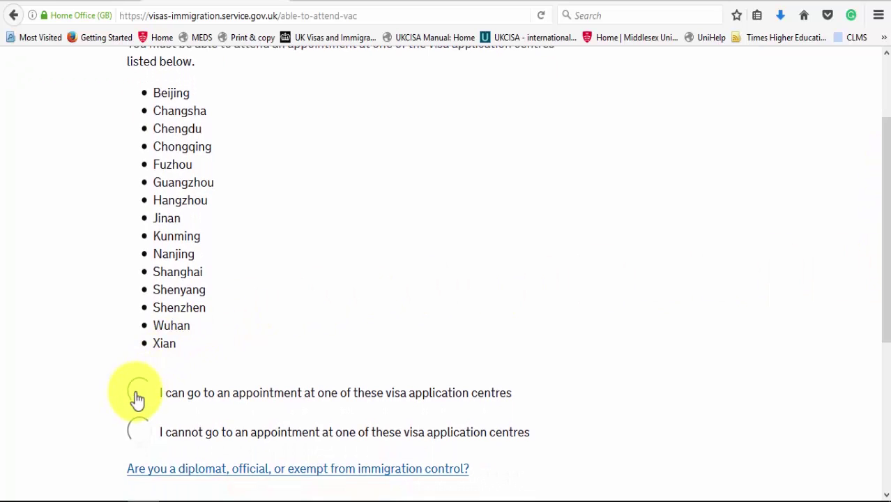
{"action": "left_click", "coordinate": [135, 398]}
{"action": "left_click_drag", "start_coordinate": [886, 293], "coordinate": [876, 369]}
{"action": "left_click", "coordinate": [150, 381]}
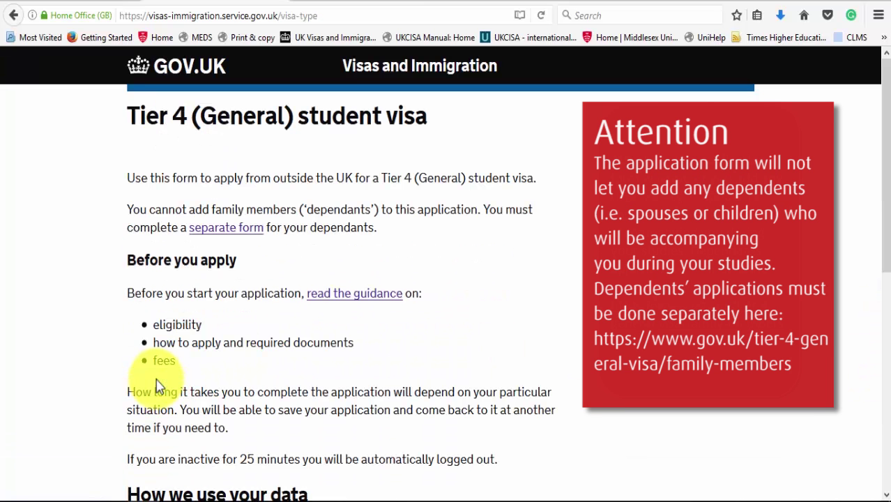
Step: Scroll through the Tier 4 (General) introduction and start the application with Apply now
{"action": "left_click_drag", "start_coordinate": [884, 158], "coordinate": [888, 217]}
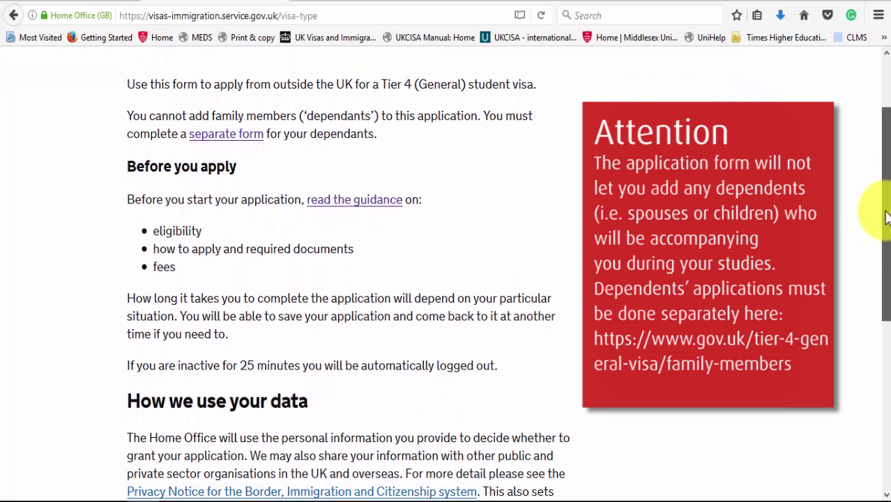
{"action": "left_click_drag", "start_coordinate": [886, 216], "coordinate": [880, 300]}
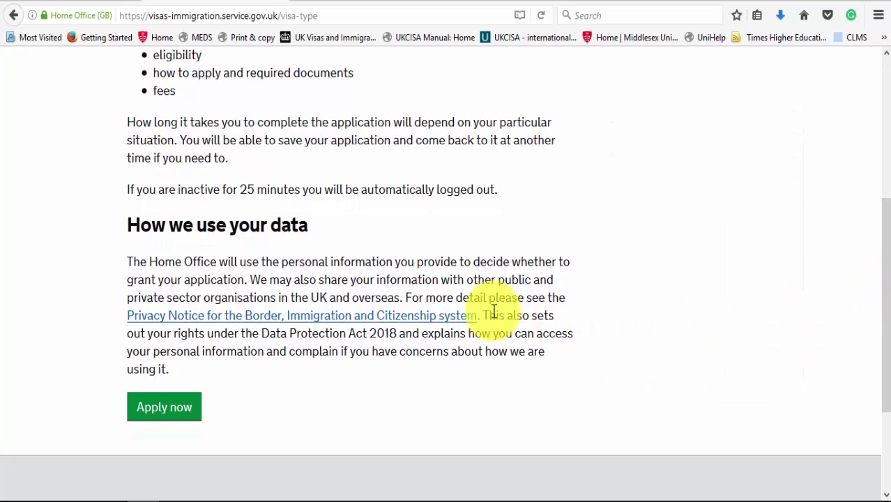
{"action": "left_click", "coordinate": [158, 416]}
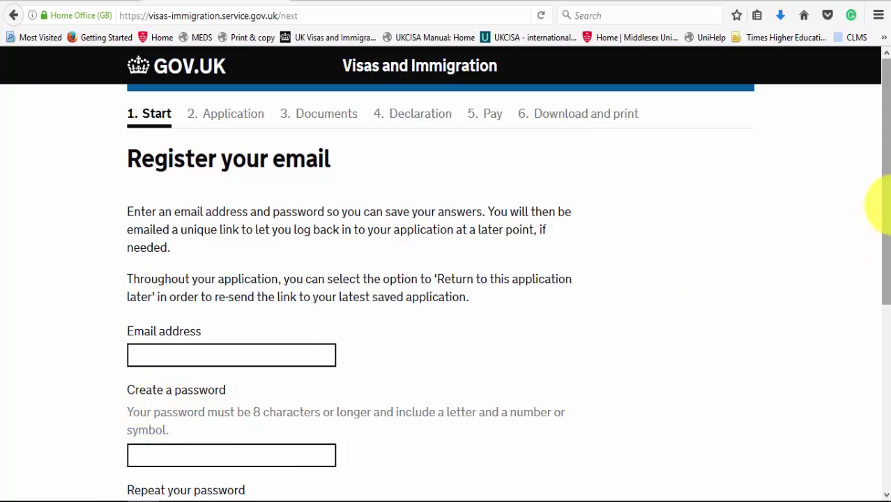
Step: Register the applicant's email address with a password, entering a matching confirmation
{"action": "left_click_drag", "start_coordinate": [885, 206], "coordinate": [887, 269]}
{"action": "left_click", "coordinate": [264, 258]}
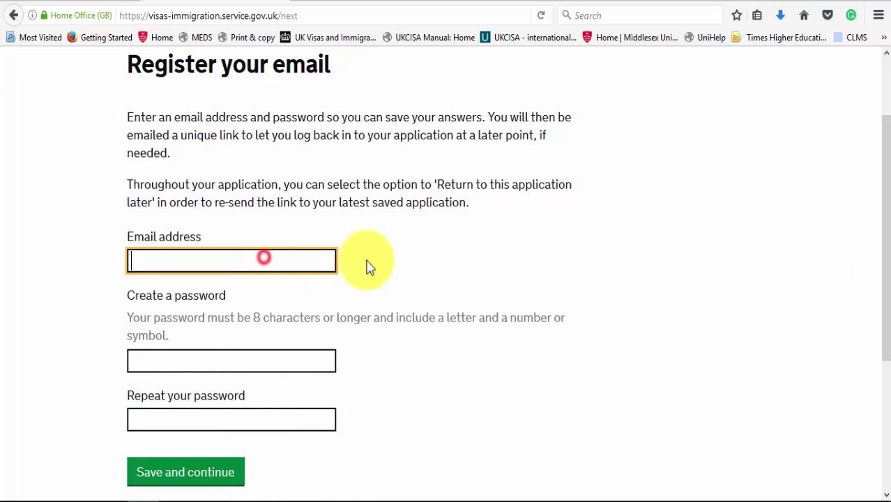
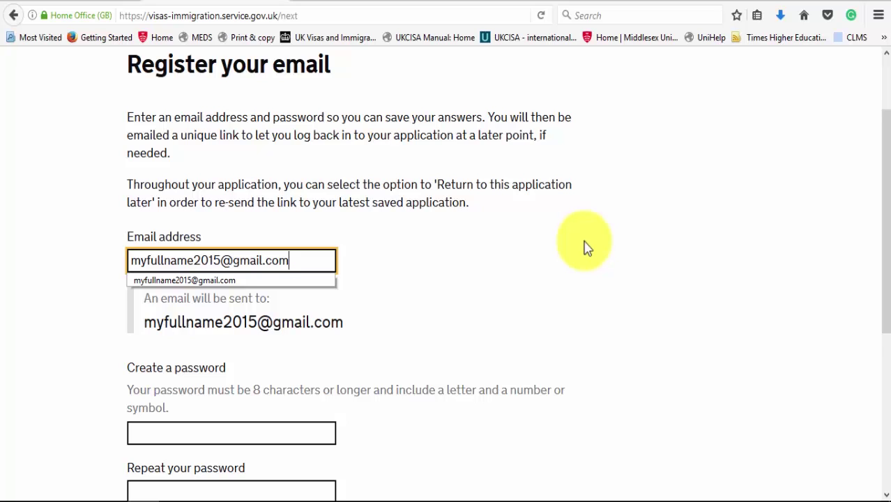
{"action": "left_click", "coordinate": [276, 437]}
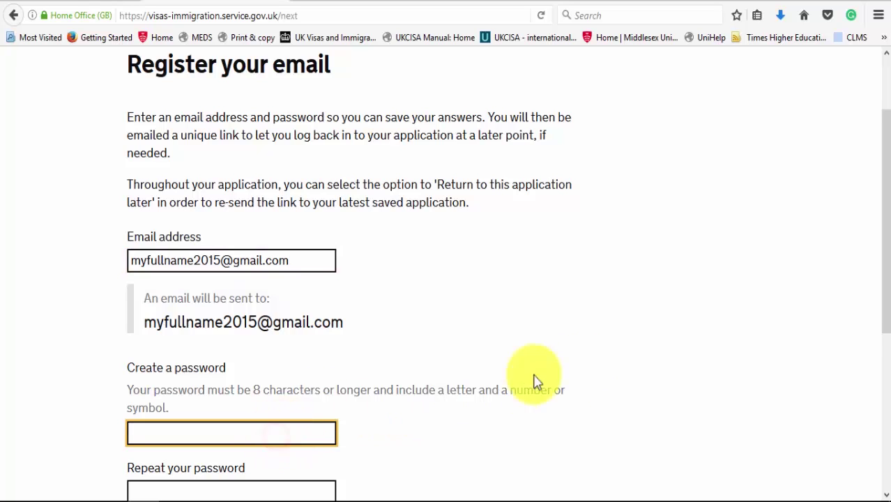
{"action": "type", "text": "••••••••"}
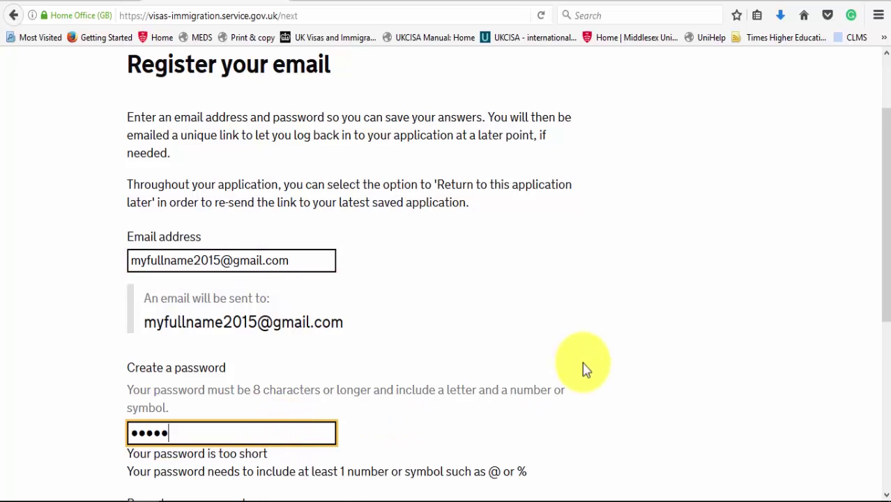
{"action": "type", "text": "•"}
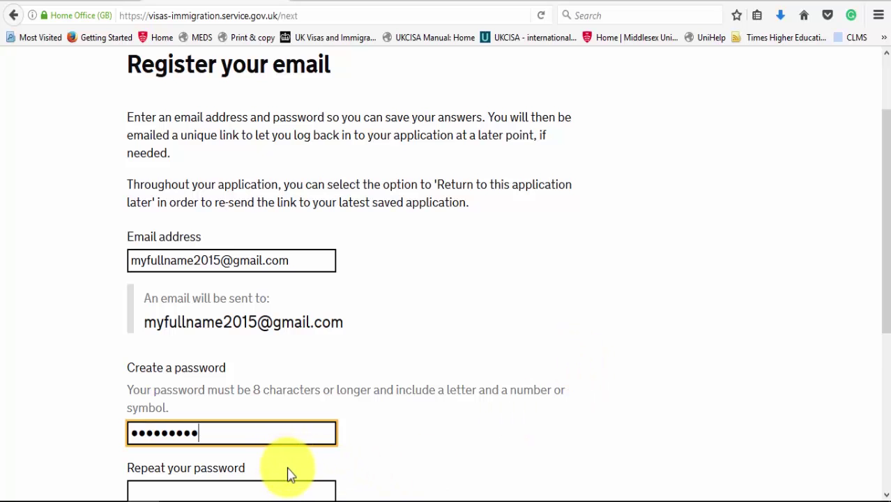
{"action": "scroll", "coordinate": [289, 473], "scroll_direction": "down", "scroll_amount": 2}
{"action": "left_click", "coordinate": [299, 416]}
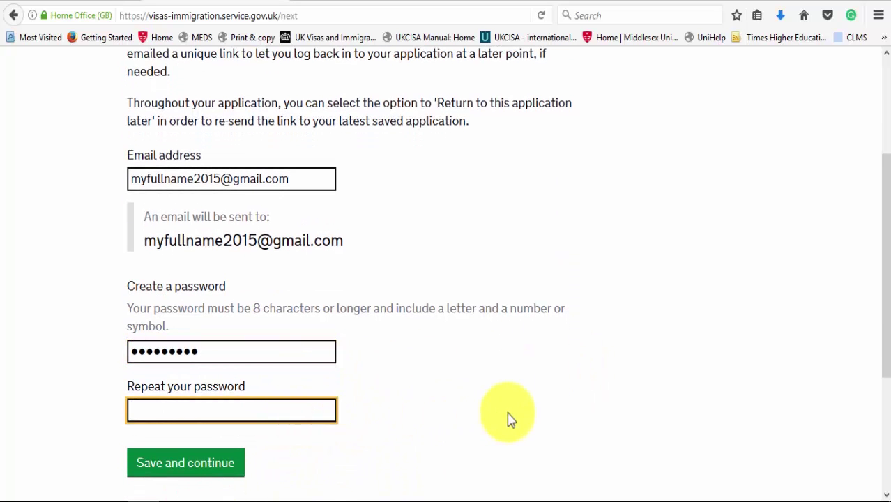
{"action": "type", "text": "••"}
{"action": "key", "text": "BackSpace"}
{"action": "key", "text": "BackSpace"}
{"action": "type", "text": "•••••••••"}
{"action": "left_click", "coordinate": [223, 473]}
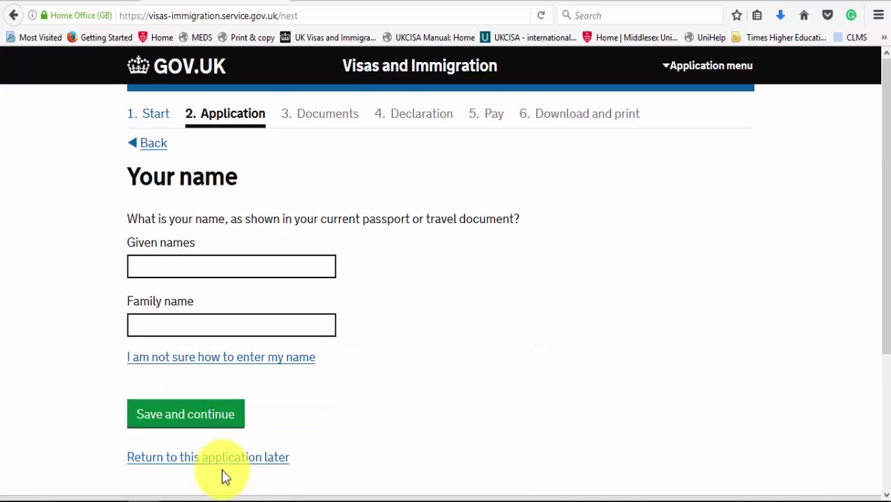
Step: Enter the applicant's given and family names and answer No to having other names
{"action": "left_click", "coordinate": [287, 267]}
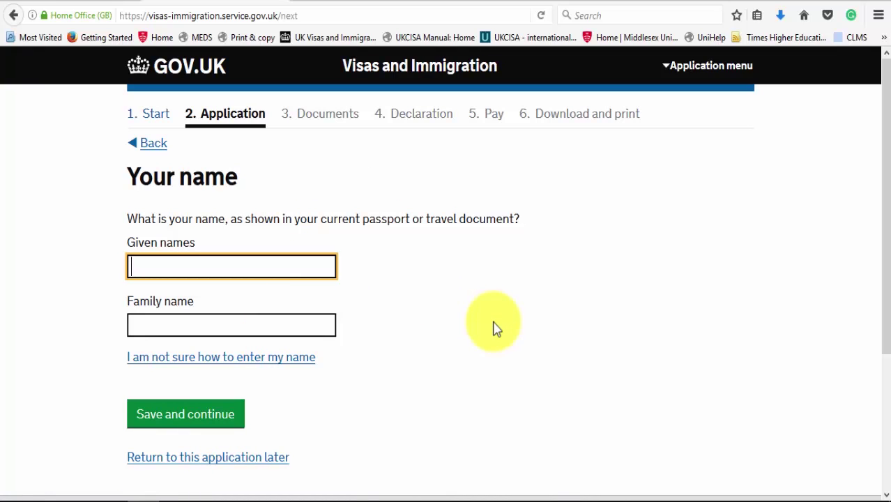
{"action": "left_click", "coordinate": [272, 326]}
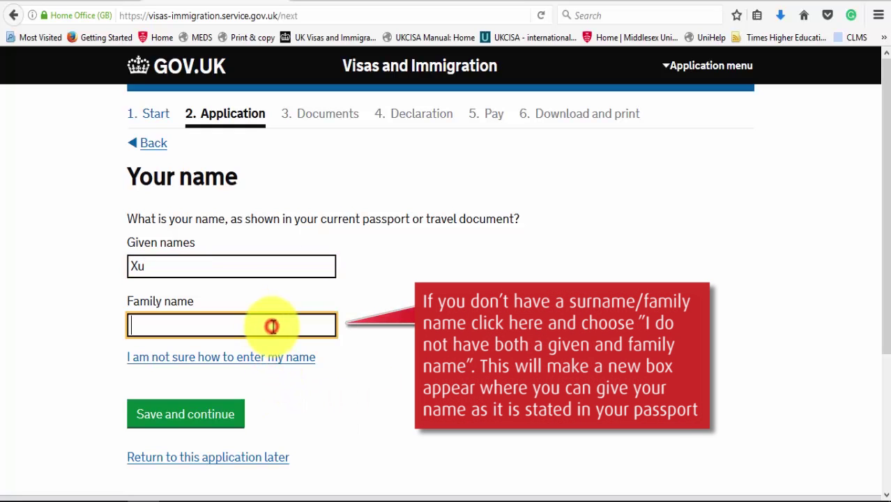
{"action": "left_click", "coordinate": [194, 414]}
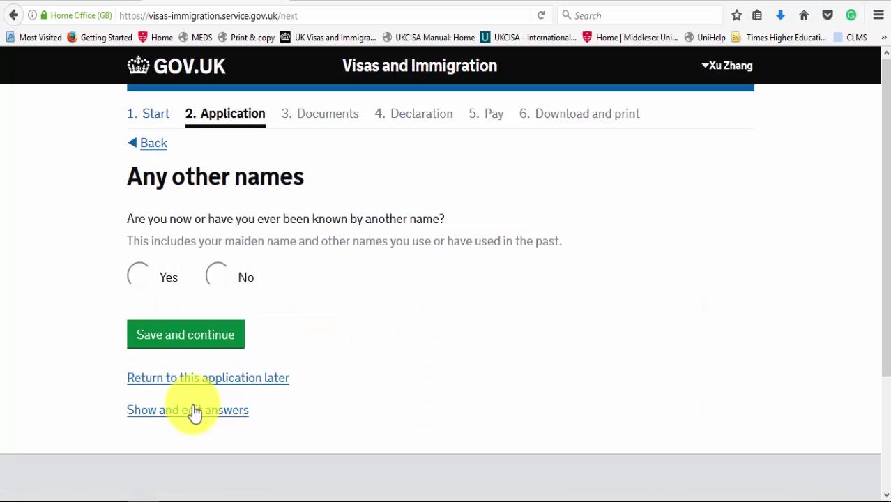
{"action": "left_click", "coordinate": [213, 279]}
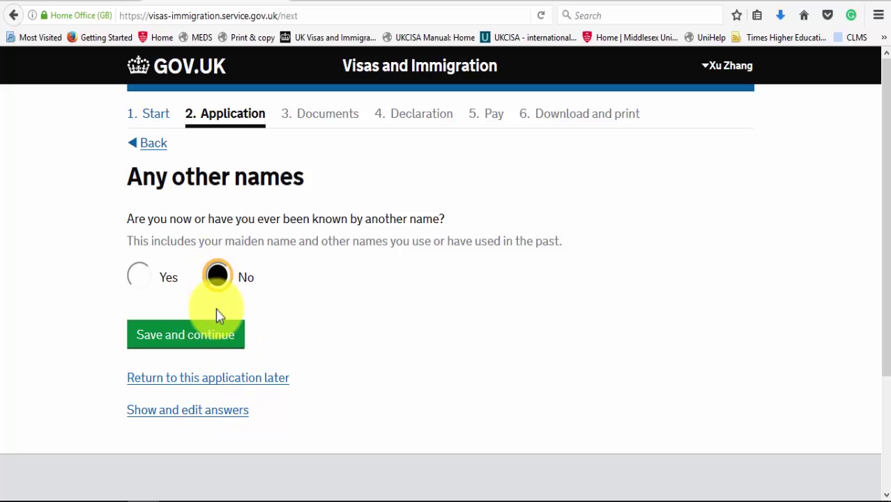
{"action": "left_click", "coordinate": [213, 337]}
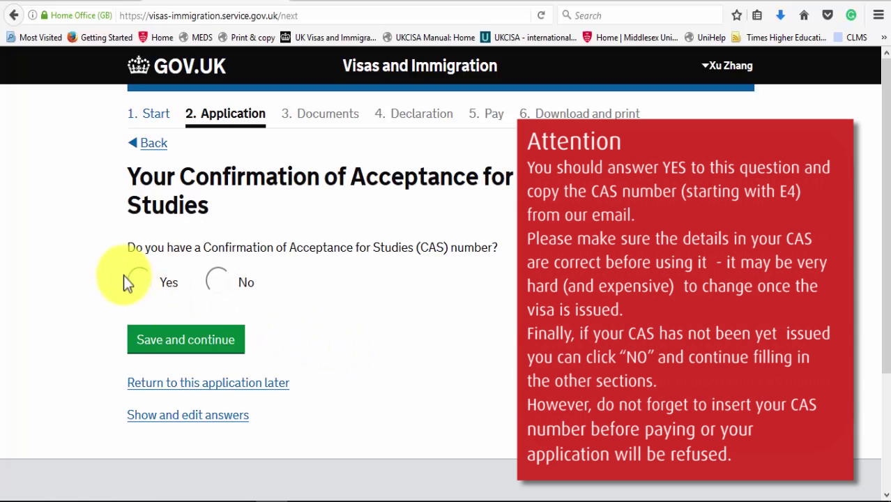
Step: Answer Yes to having a CAS and enter the CAS reference number
{"action": "left_click", "coordinate": [133, 281]}
{"action": "left_click", "coordinate": [195, 357]}
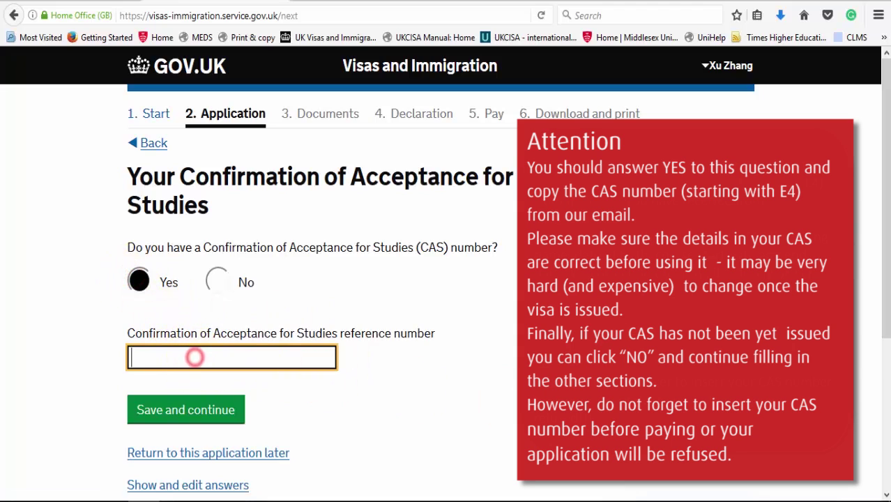
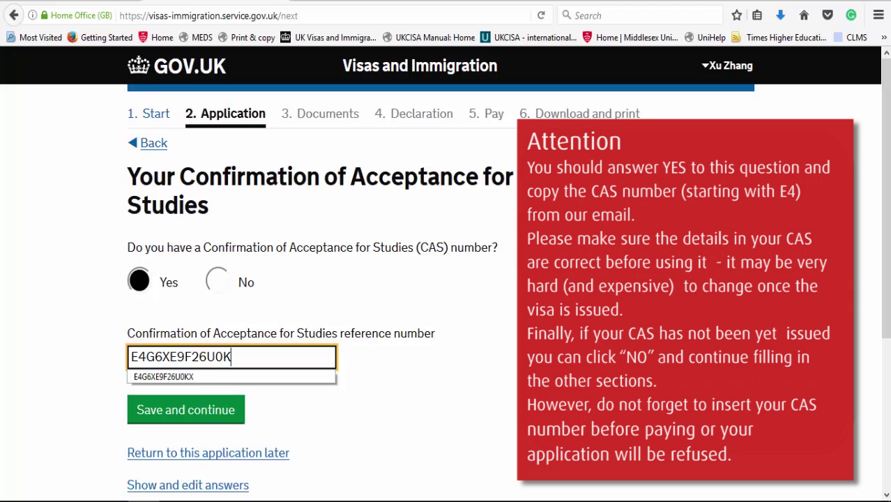
{"action": "left_click", "coordinate": [228, 417]}
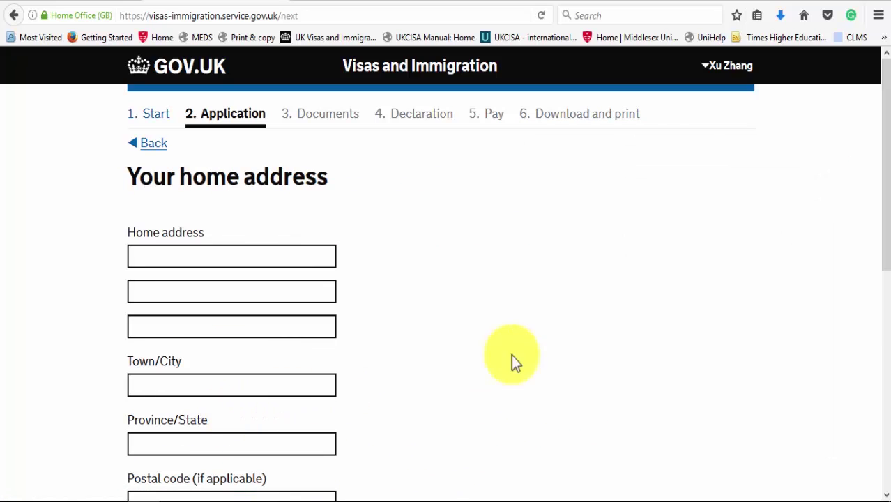
Step: Fill in the home address with house number, road, city, postal code and China as country
{"action": "left_click_drag", "start_coordinate": [887, 237], "coordinate": [887, 310]}
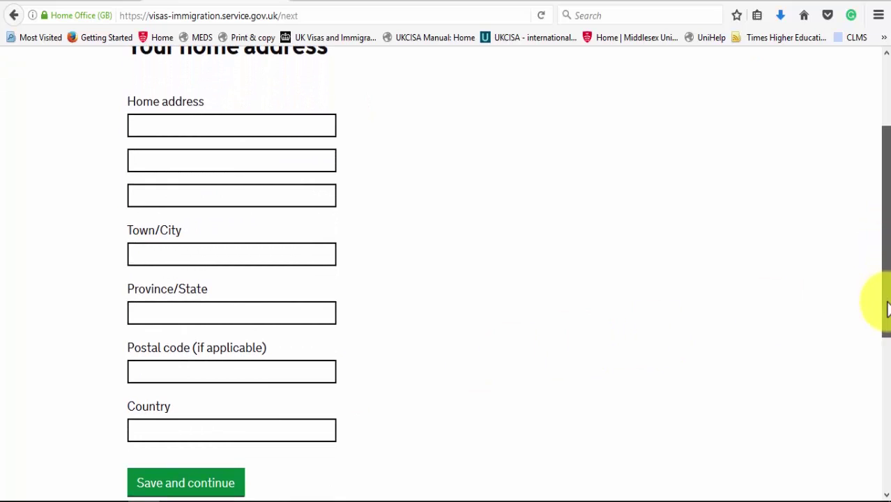
{"action": "left_click", "coordinate": [191, 125]}
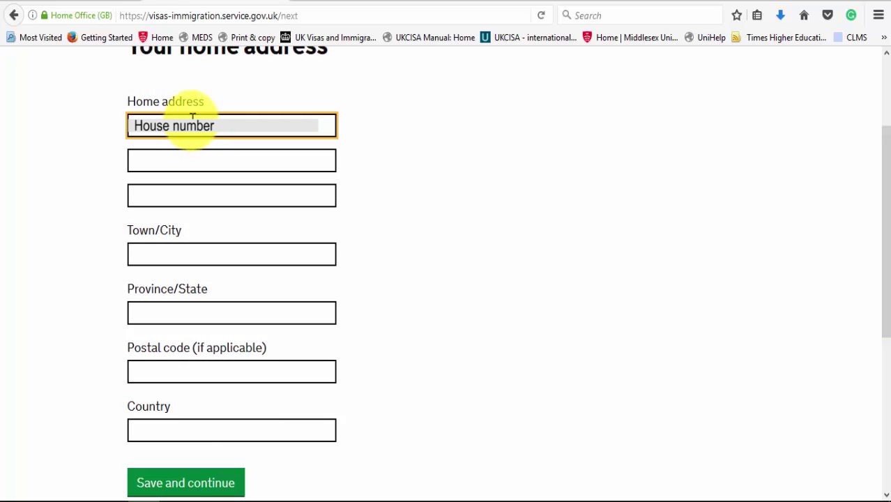
{"action": "left_click", "coordinate": [131, 255]}
{"action": "type", "text": "City"}
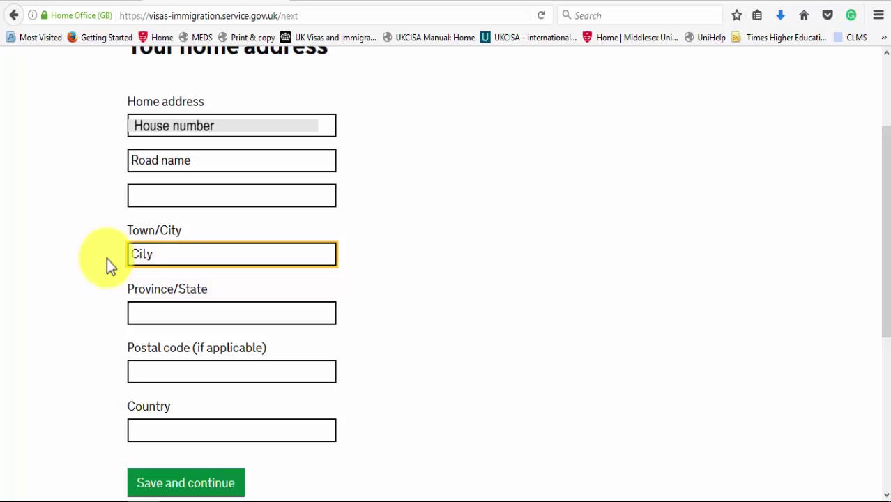
{"action": "type", "text": " name"}
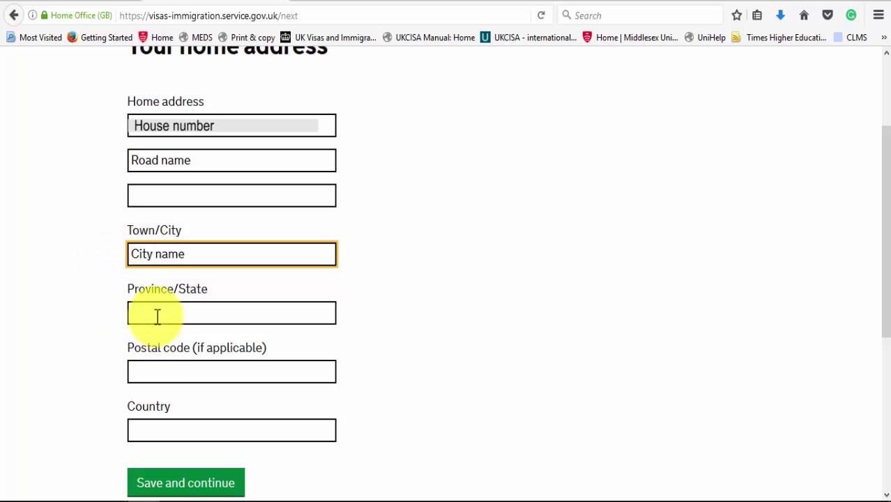
{"action": "left_click", "coordinate": [165, 373]}
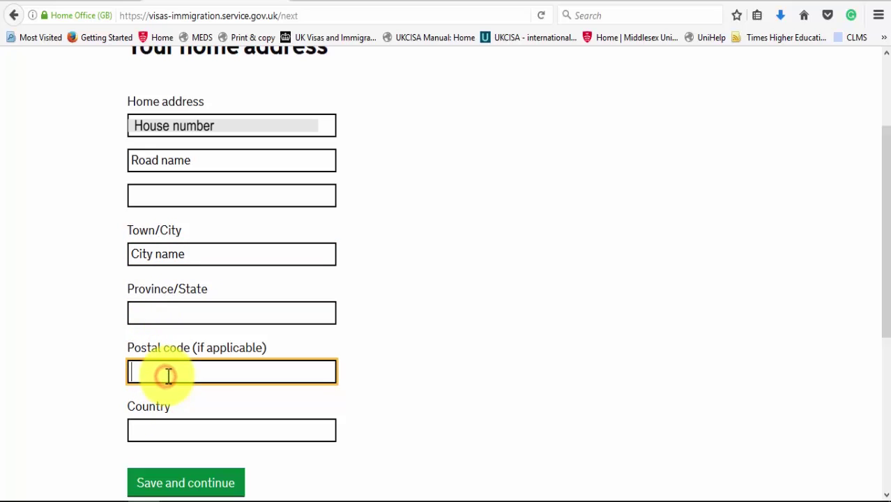
{"action": "type", "text": "1001000"}
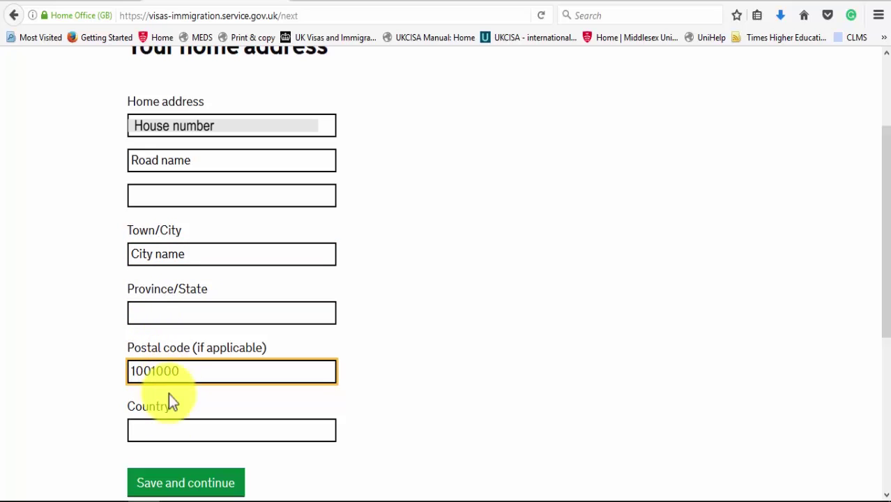
{"action": "left_click", "coordinate": [155, 433]}
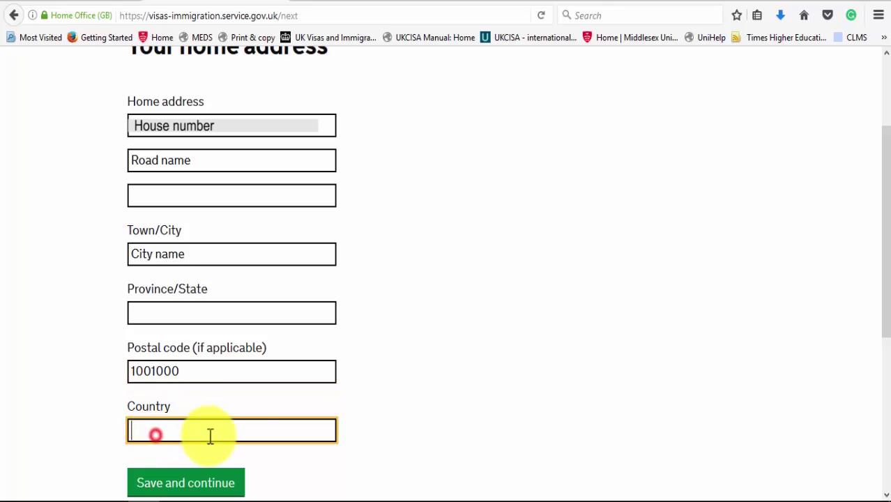
{"action": "type", "text": "China"}
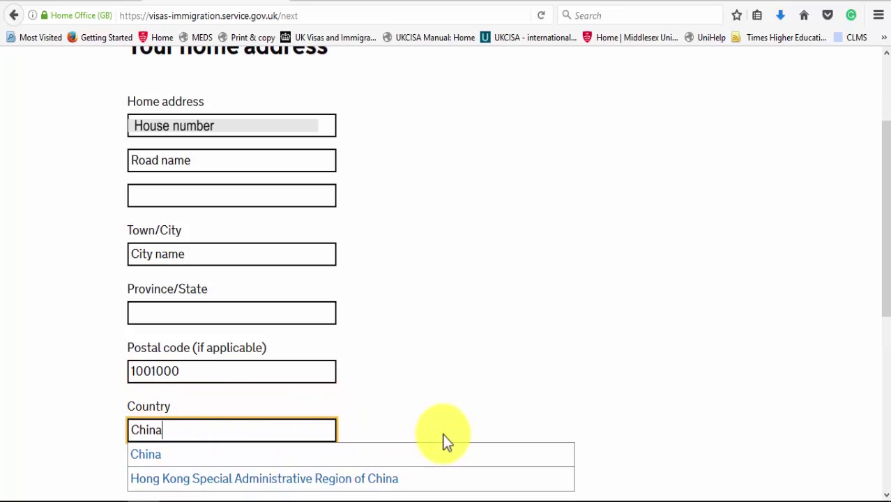
{"action": "left_click", "coordinate": [459, 453]}
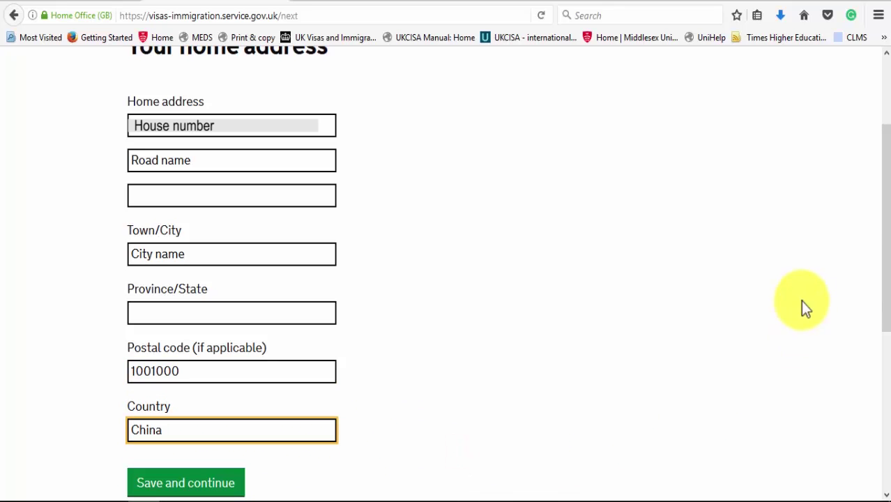
{"action": "left_click_drag", "start_coordinate": [888, 279], "coordinate": [883, 354]}
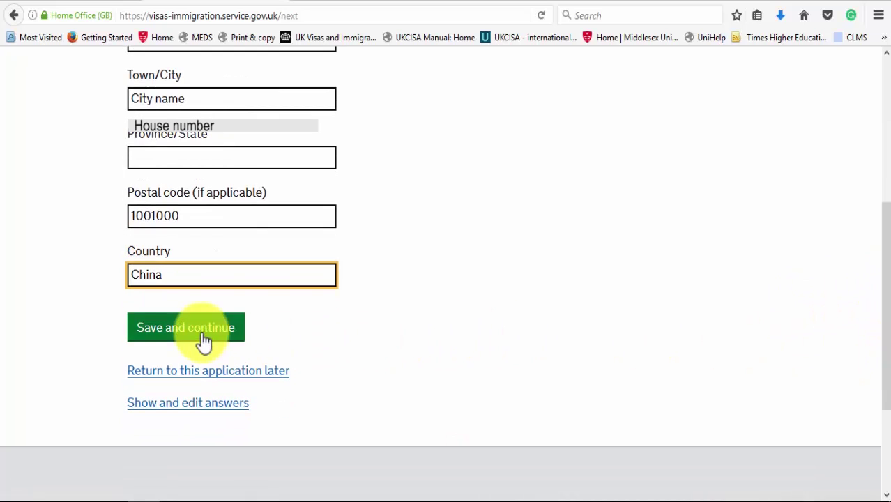
{"action": "left_click", "coordinate": [203, 336]}
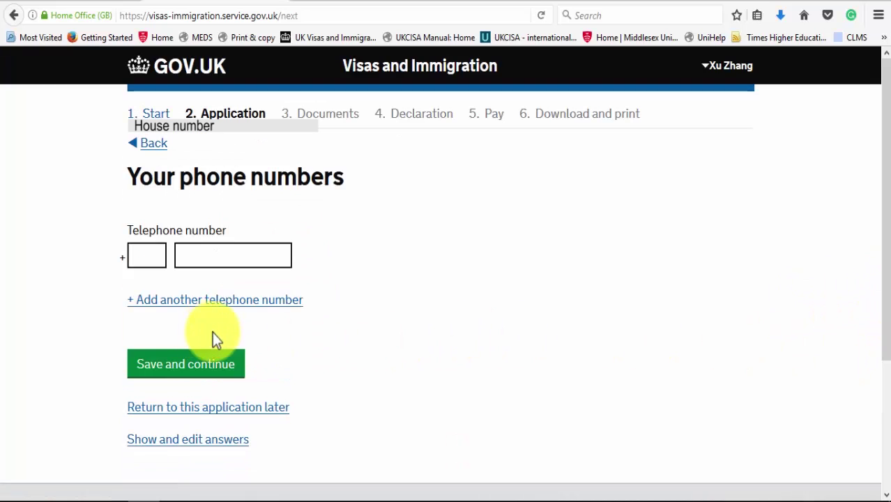
Step: Enter the applicant's telephone number with its country code
{"action": "left_click", "coordinate": [154, 254]}
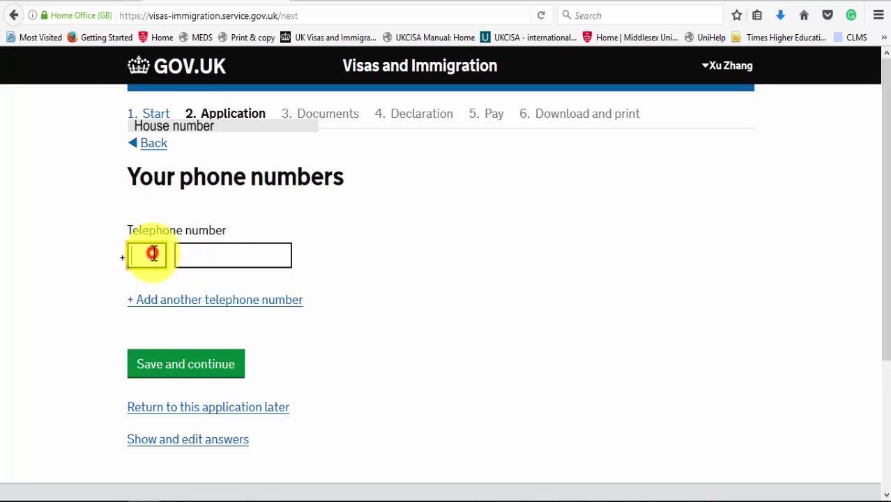
{"action": "type", "text": "11"}
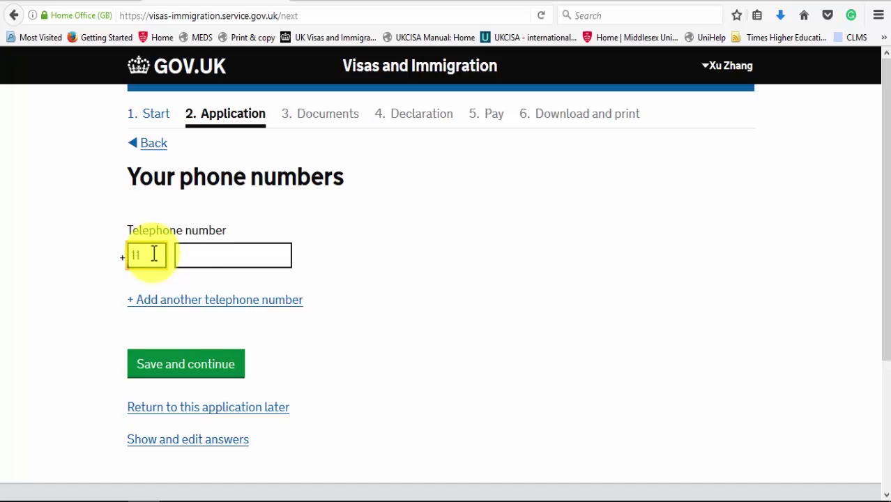
{"action": "left_click", "coordinate": [189, 254]}
{"action": "type", "text": "123"}
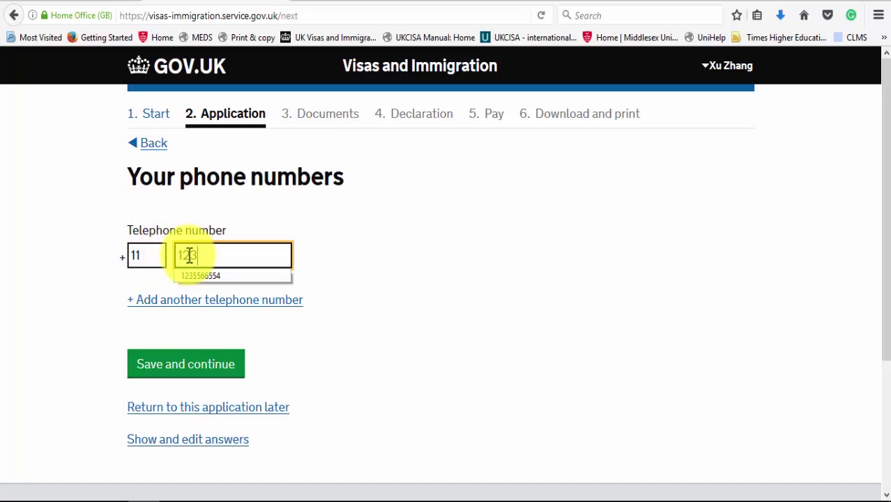
{"action": "type", "text": "456789"}
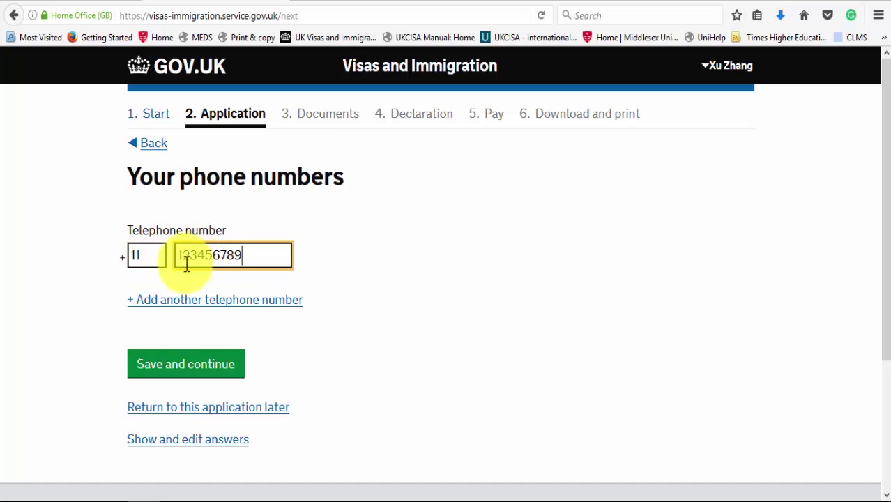
{"action": "left_click", "coordinate": [195, 378]}
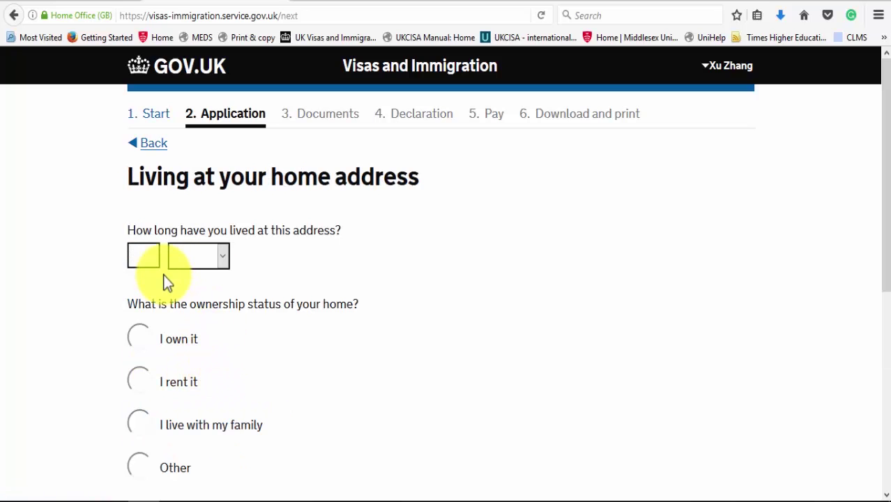
Step: Record living at the home address for 15 Years, living with family
{"action": "left_click", "coordinate": [145, 255]}
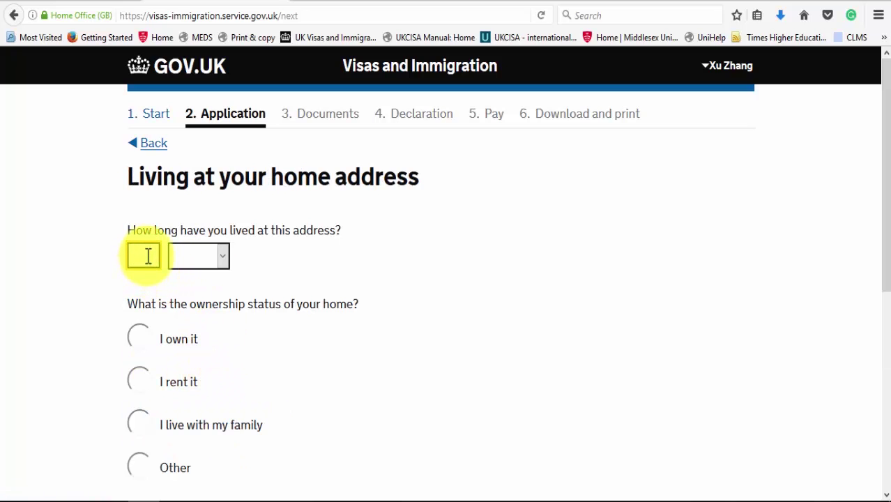
{"action": "type", "text": "15"}
{"action": "left_click", "coordinate": [187, 256]}
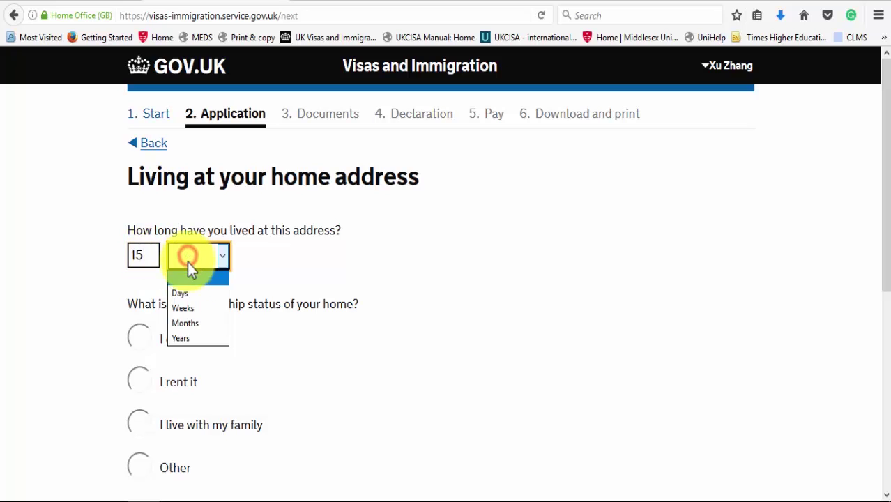
{"action": "left_click", "coordinate": [205, 338]}
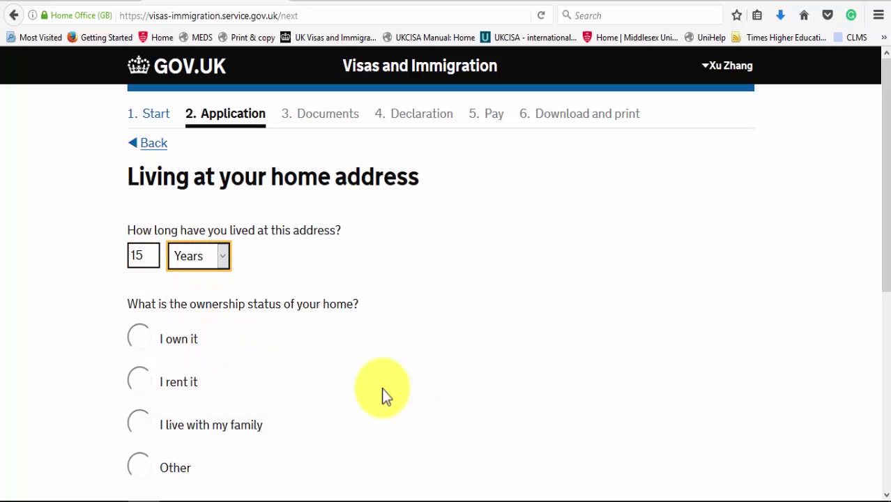
{"action": "left_click", "coordinate": [235, 427]}
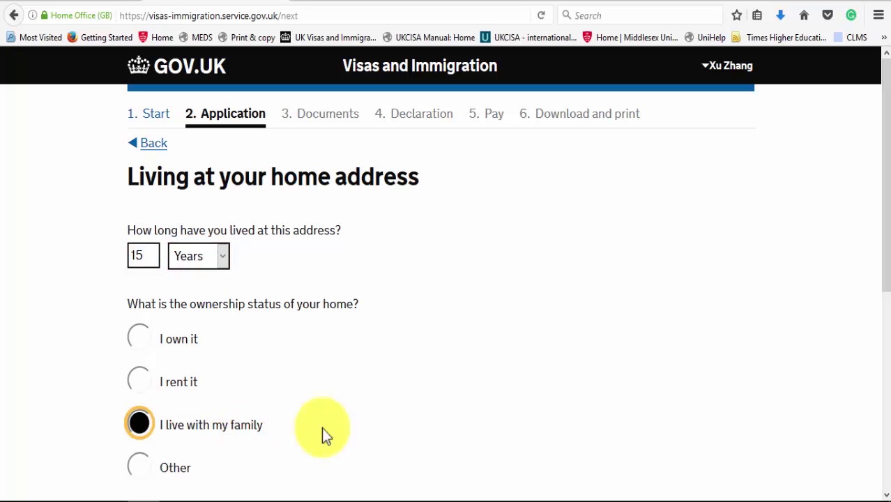
{"action": "left_click_drag", "start_coordinate": [887, 192], "coordinate": [835, 340]}
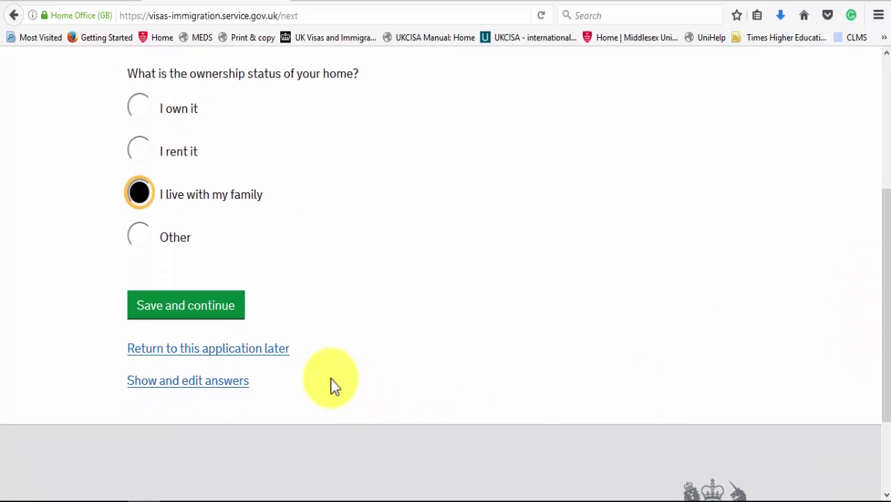
{"action": "left_click", "coordinate": [221, 312]}
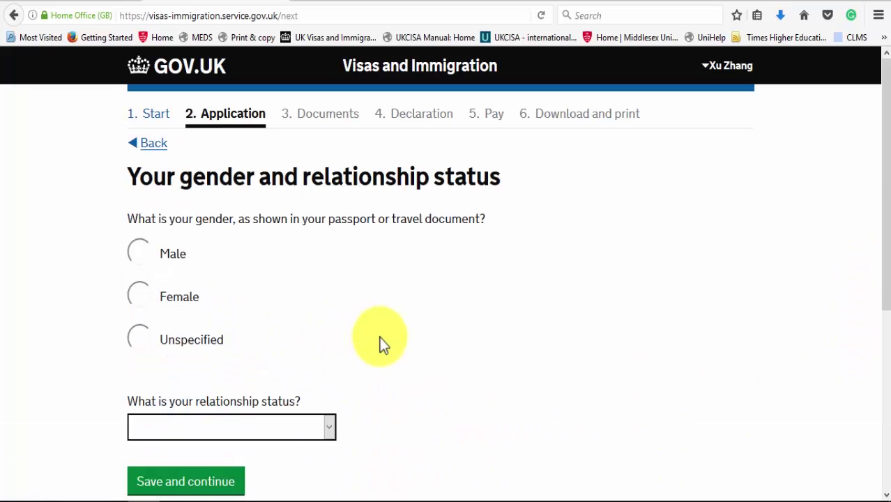
Step: Answer gender as Male and relationship status as Single, then save
{"action": "left_click", "coordinate": [140, 253]}
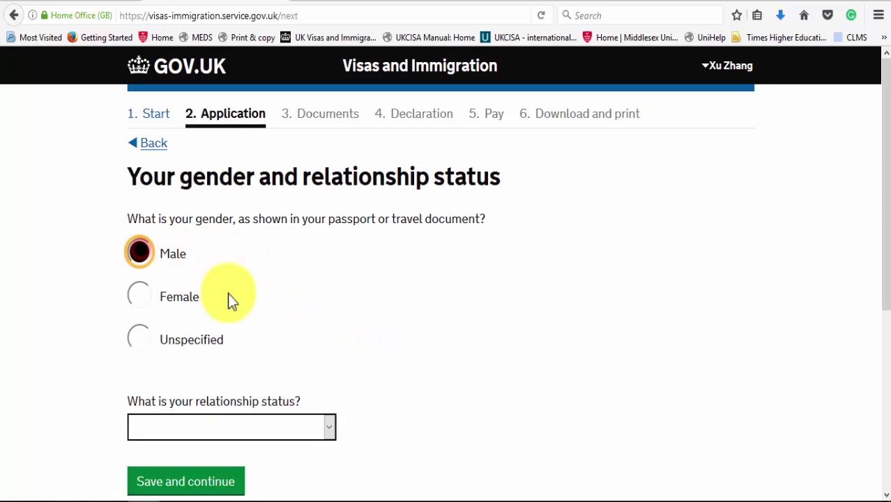
{"action": "left_click", "coordinate": [301, 425]}
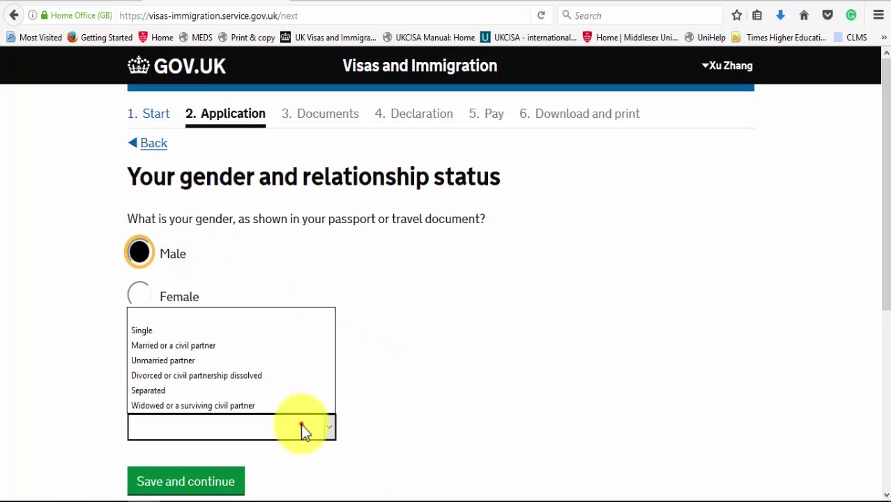
{"action": "left_click", "coordinate": [222, 336]}
{"action": "left_click", "coordinate": [212, 481]}
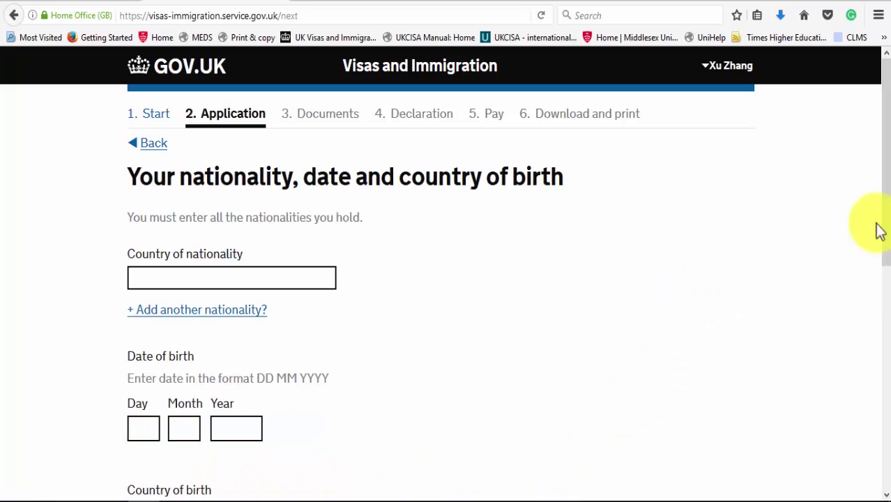
{"action": "left_click_drag", "start_coordinate": [886, 179], "coordinate": [885, 230]}
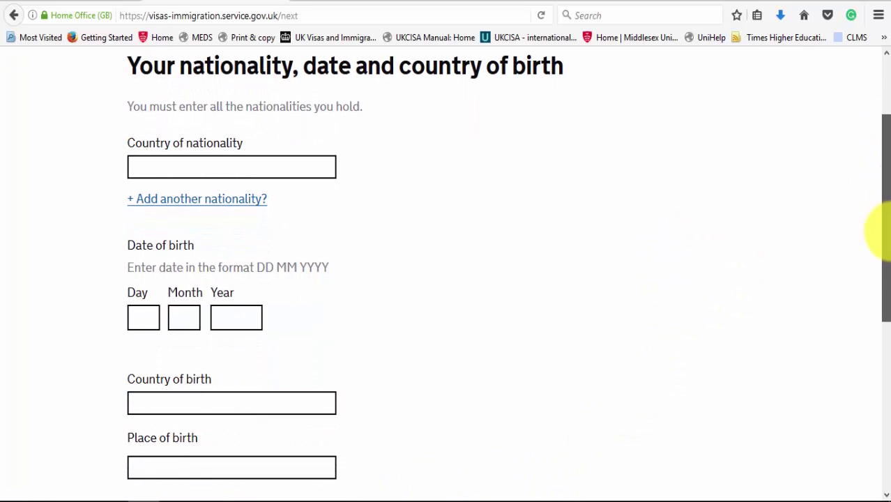
Step: Enter China as nationality and 10 01 2000 as the date of birth
{"action": "left_click", "coordinate": [307, 166]}
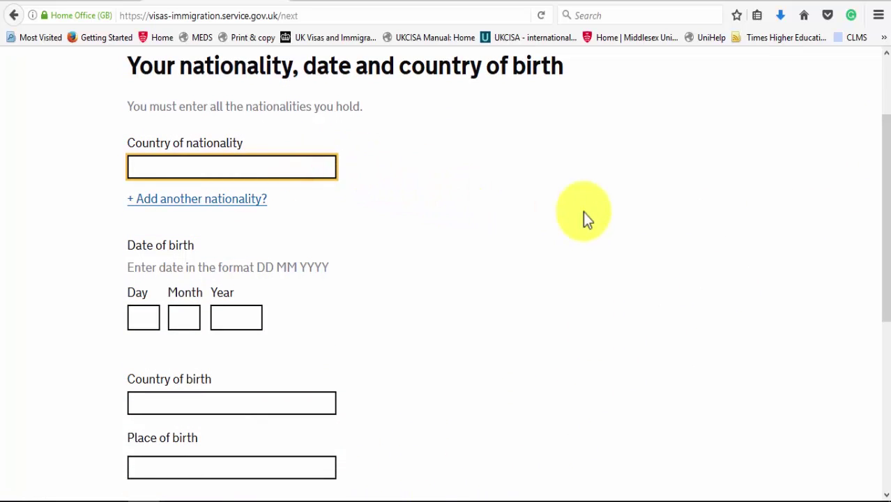
{"action": "type", "text": "China"}
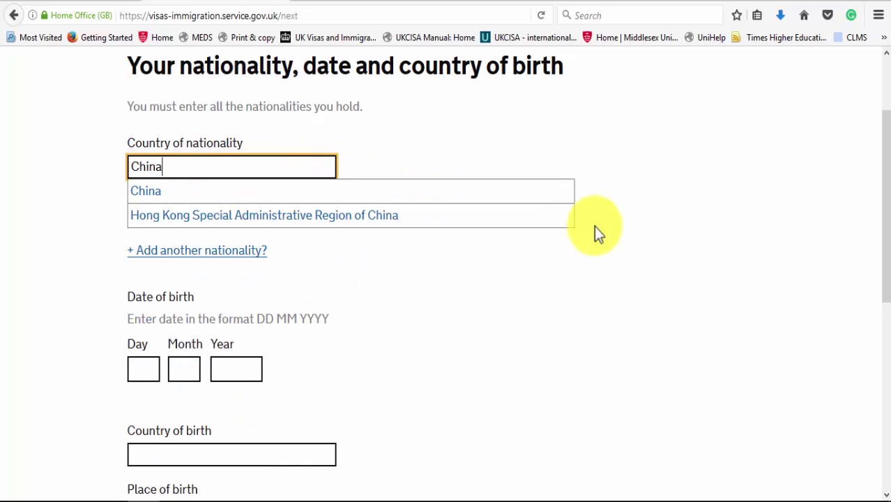
{"action": "left_click", "coordinate": [555, 199]}
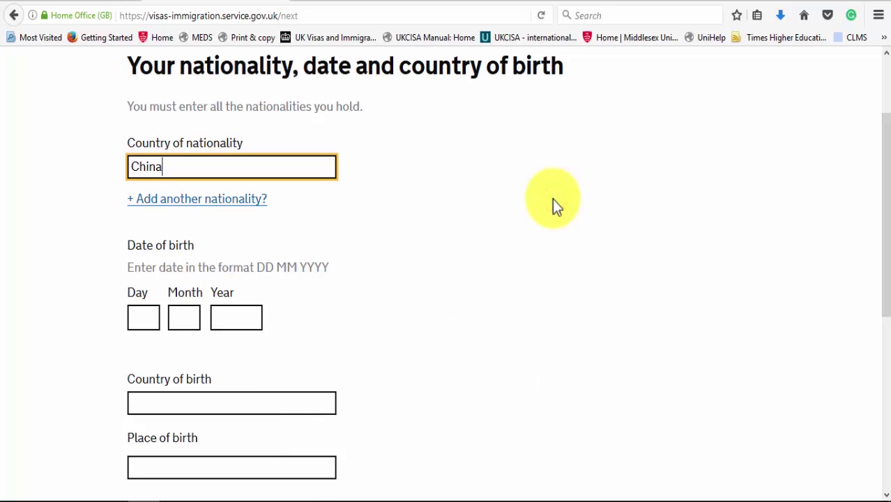
{"action": "left_click", "coordinate": [143, 327]}
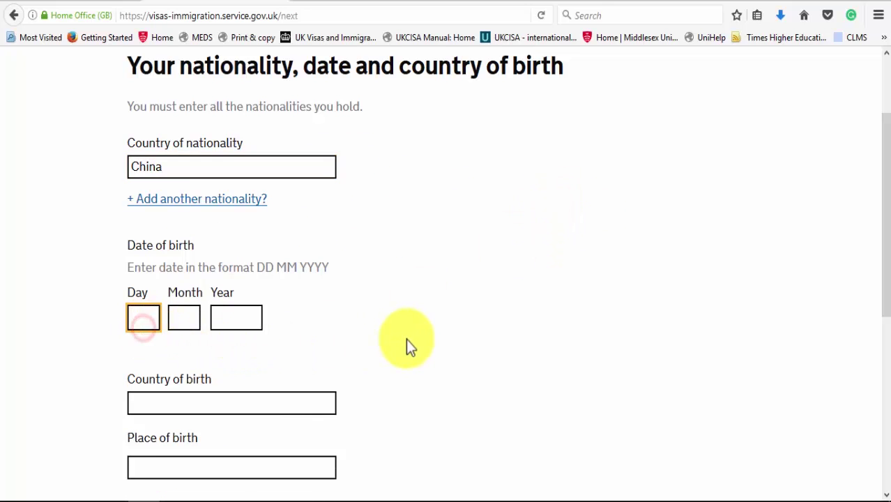
{"action": "scroll", "coordinate": [407, 345], "scroll_direction": "down", "scroll_amount": 2}
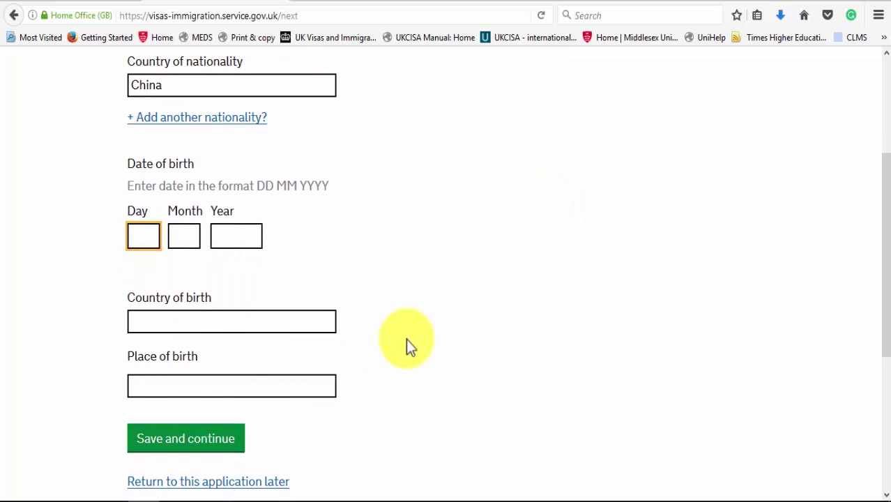
{"action": "type", "text": "10"}
{"action": "key", "text": "Tab"}
{"action": "type", "text": "01"}
{"action": "key", "text": "Tab"}
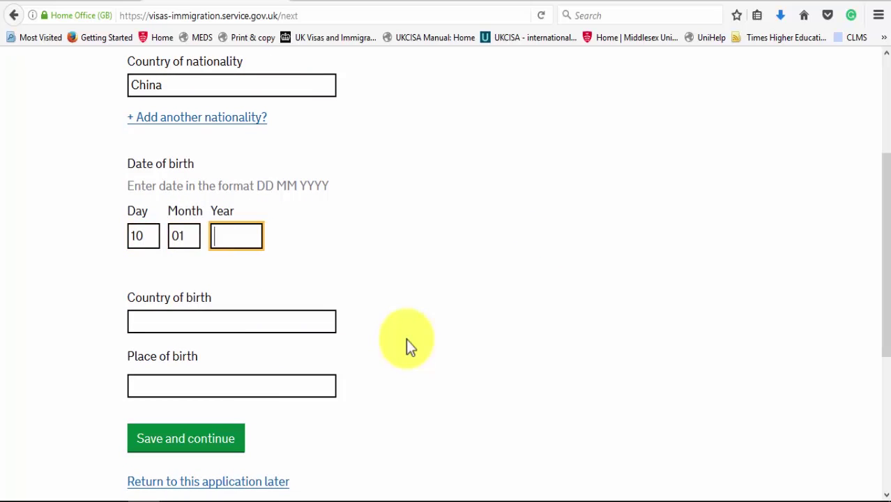
{"action": "type", "text": "2000"}
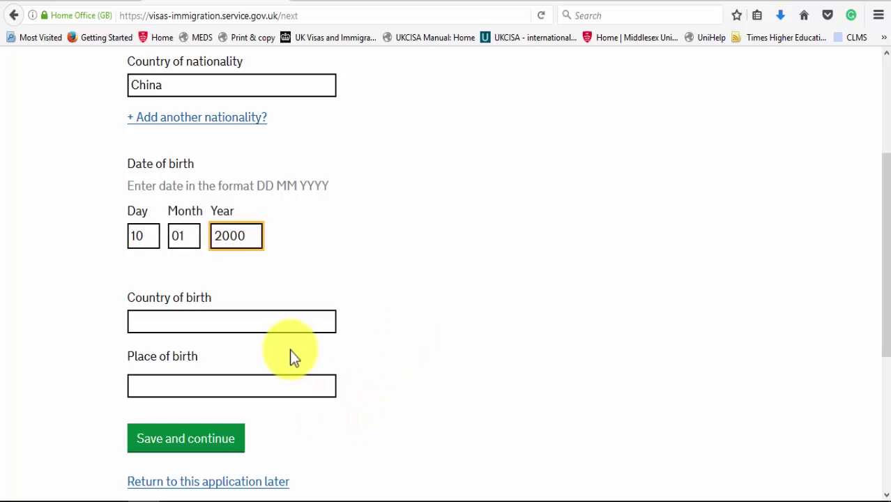
Step: Set country of birth to China and place of birth to Beijing, then save
{"action": "left_click", "coordinate": [284, 321]}
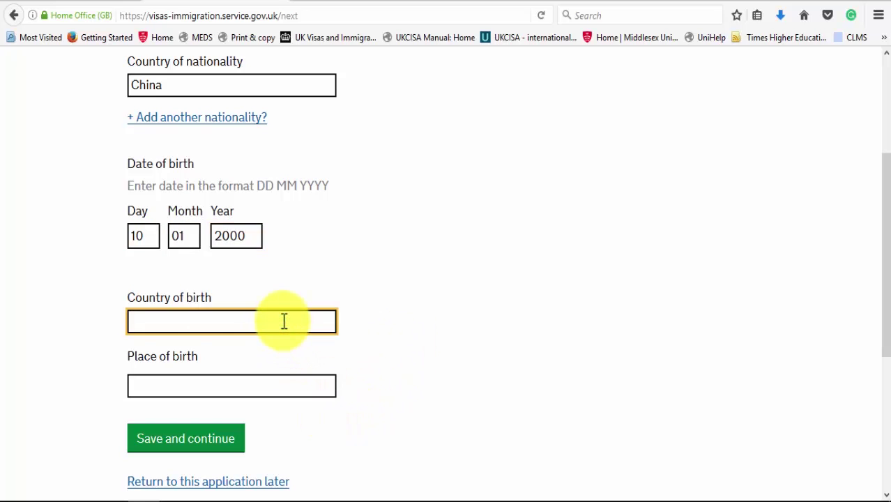
{"action": "type", "text": "China"}
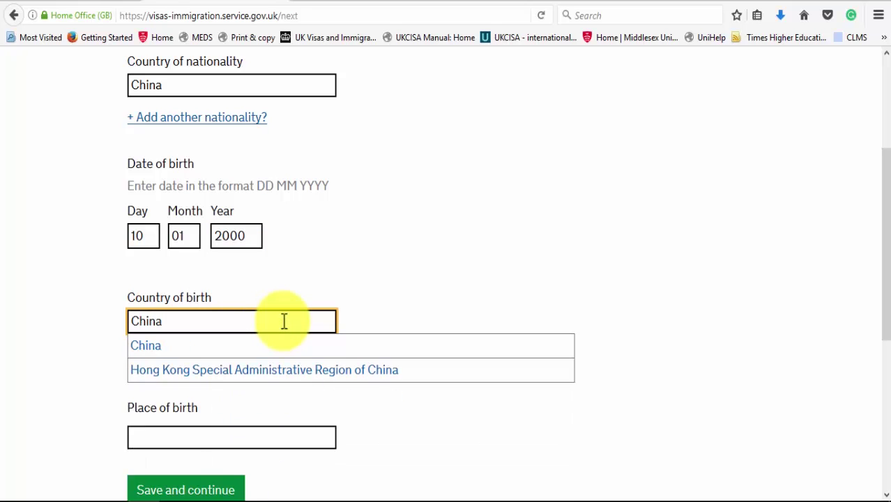
{"action": "left_click", "coordinate": [277, 346]}
{"action": "left_click", "coordinate": [326, 391]}
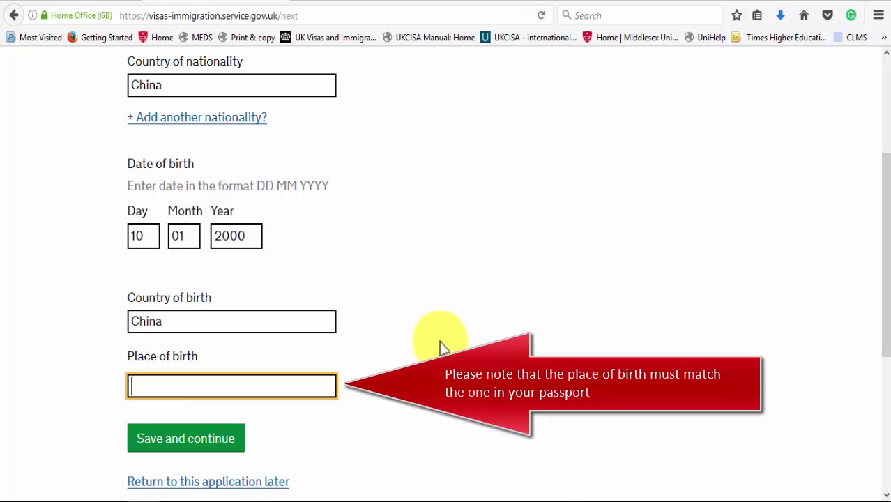
{"action": "type", "text": "Beijing"}
{"action": "left_click", "coordinate": [181, 439]}
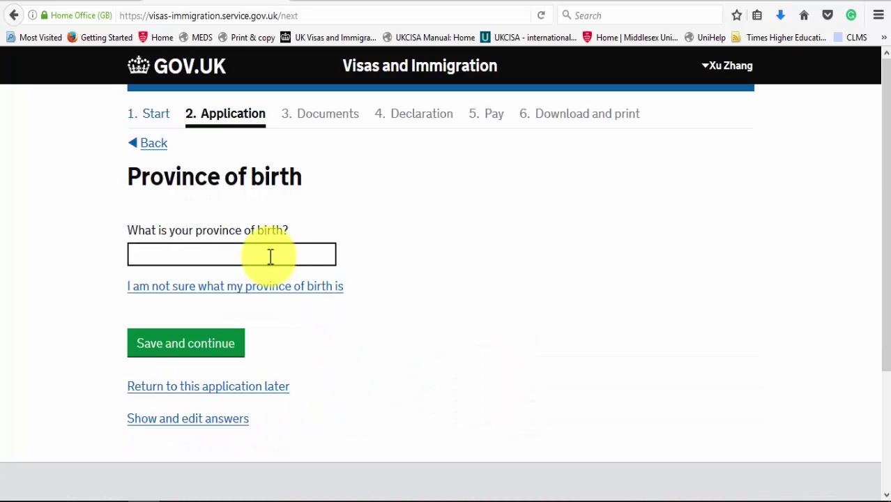
Step: Choose Beijing Municipality as the province of birth and save it
{"action": "left_click", "coordinate": [270, 257]}
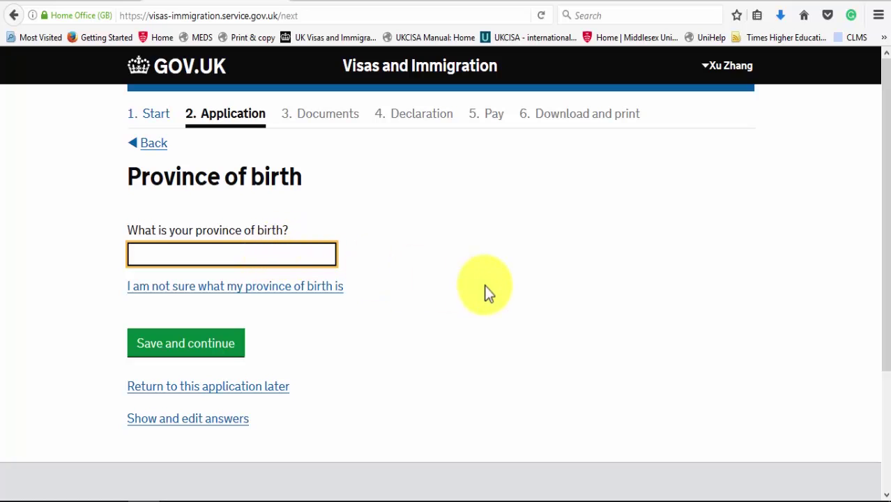
{"action": "key", "text": "Down"}
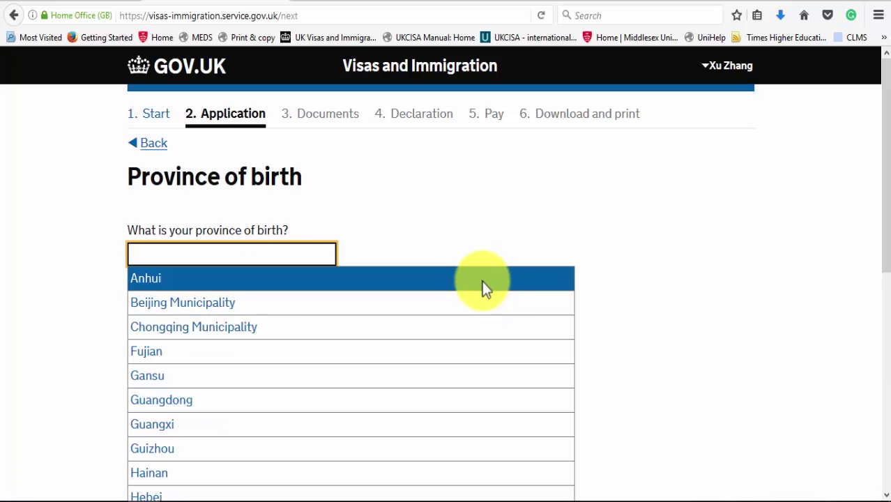
{"action": "left_click", "coordinate": [298, 303]}
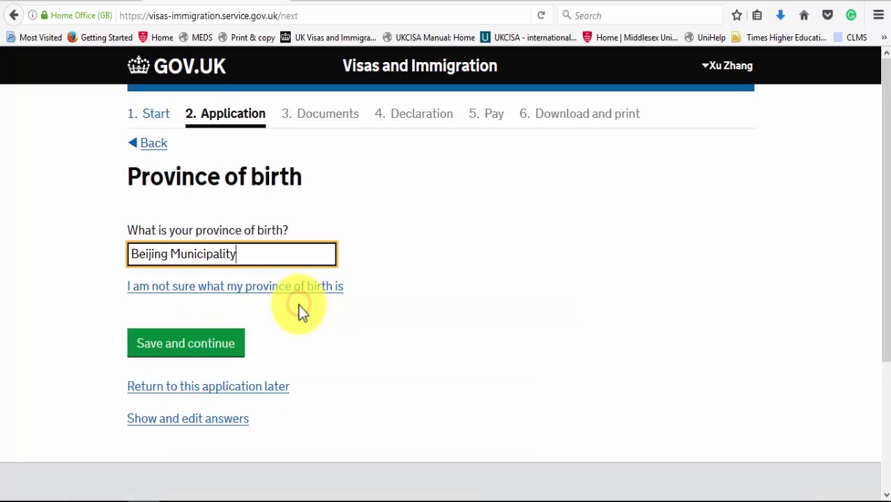
{"action": "left_click", "coordinate": [198, 346]}
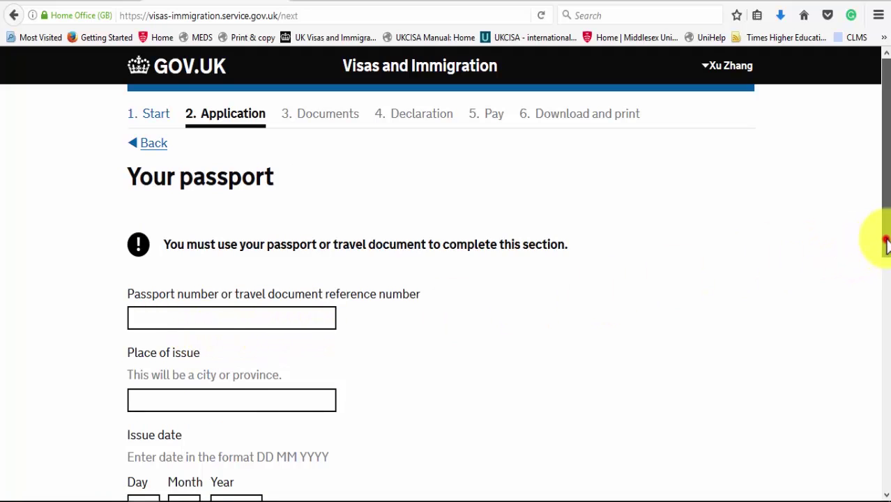
Step: Enter the passport number and Beijing as the place of issue
{"action": "left_click_drag", "start_coordinate": [884, 238], "coordinate": [880, 304]}
{"action": "left_click", "coordinate": [200, 190]}
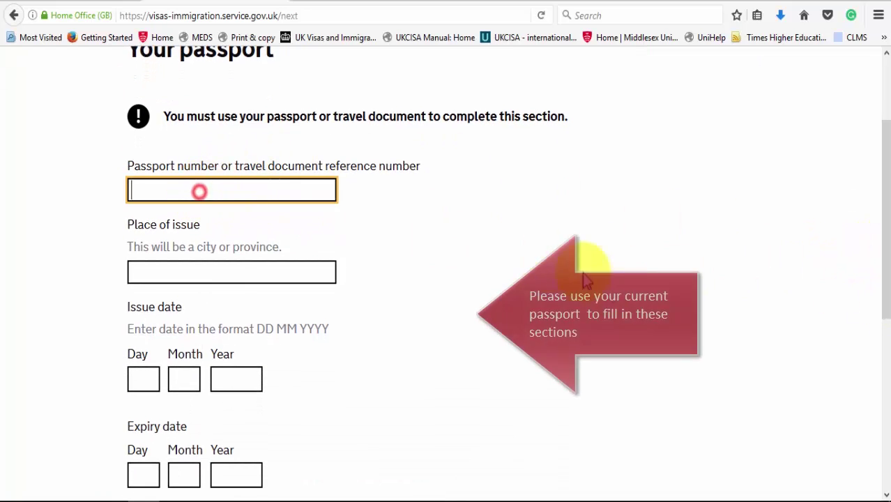
{"action": "type", "text": "A123"}
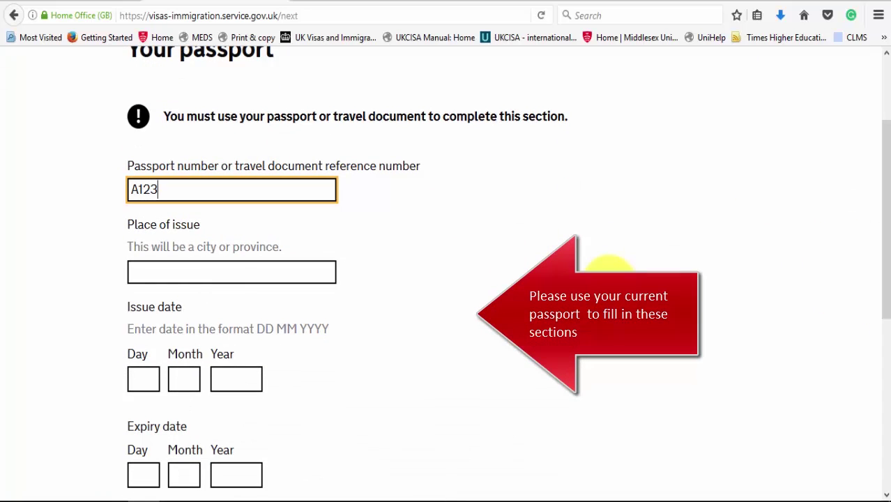
{"action": "type", "text": "45678"}
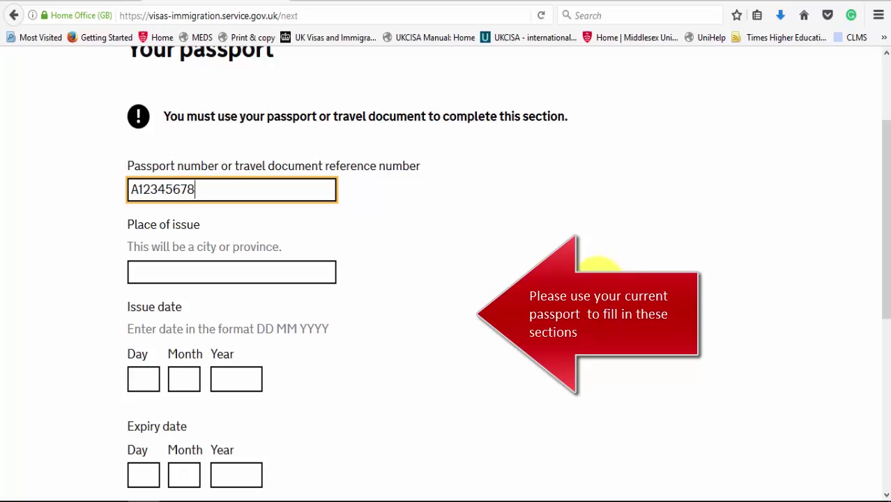
{"action": "left_click", "coordinate": [293, 272]}
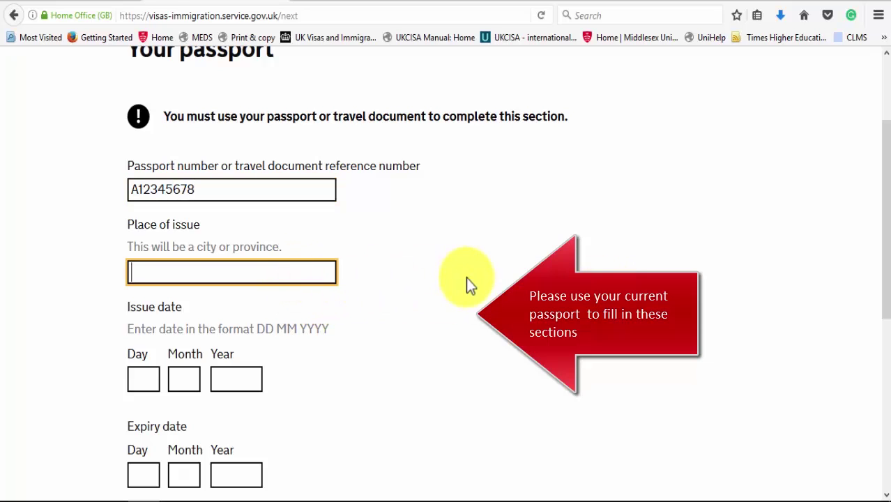
{"action": "type", "text": "Beijing"}
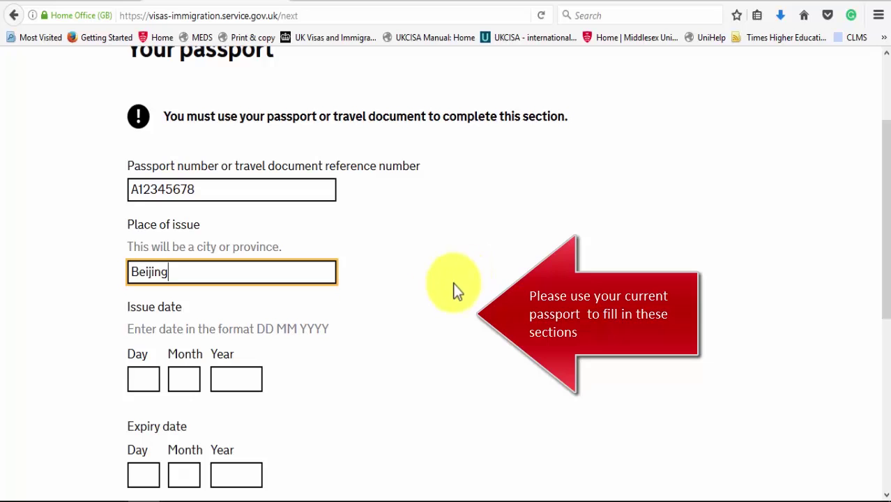
Step: Complete issue 01 01 2018 and expiry 31 12 2023 dates, save, and answer No to another passport
{"action": "left_click_drag", "start_coordinate": [886, 249], "coordinate": [887, 328]}
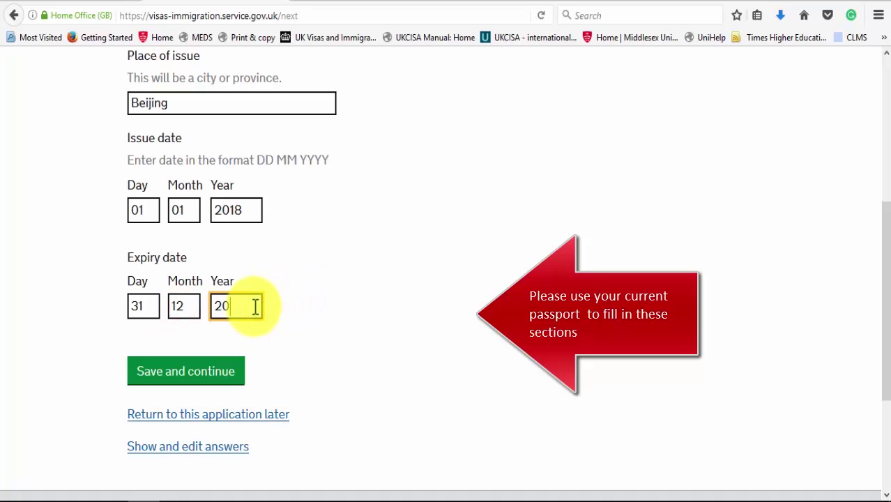
{"action": "type", "text": "23"}
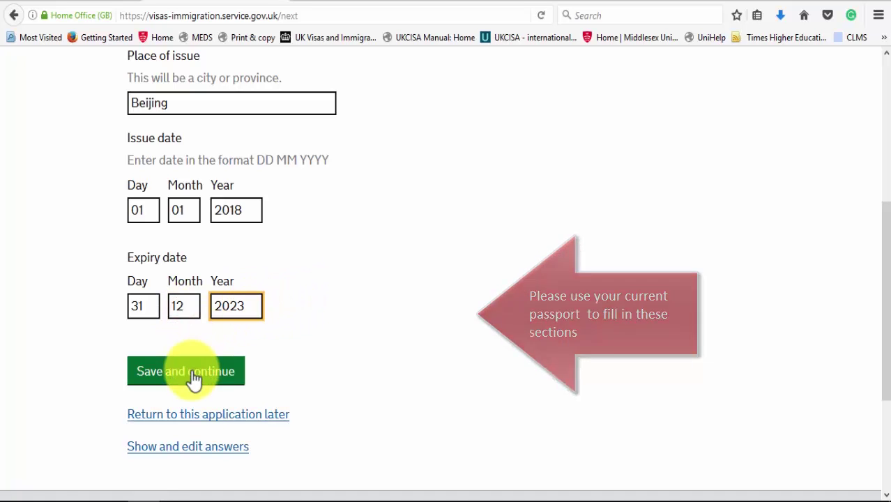
{"action": "left_click", "coordinate": [193, 375]}
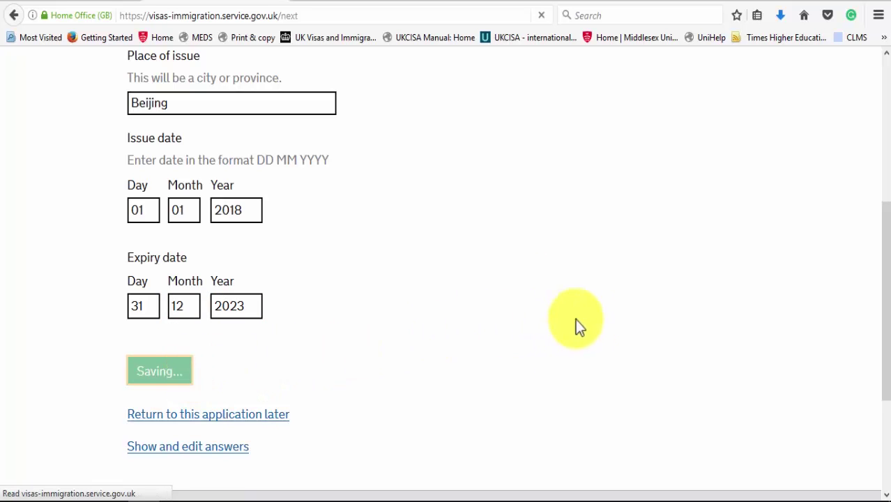
{"action": "left_click_drag", "start_coordinate": [885, 273], "coordinate": [886, 334]}
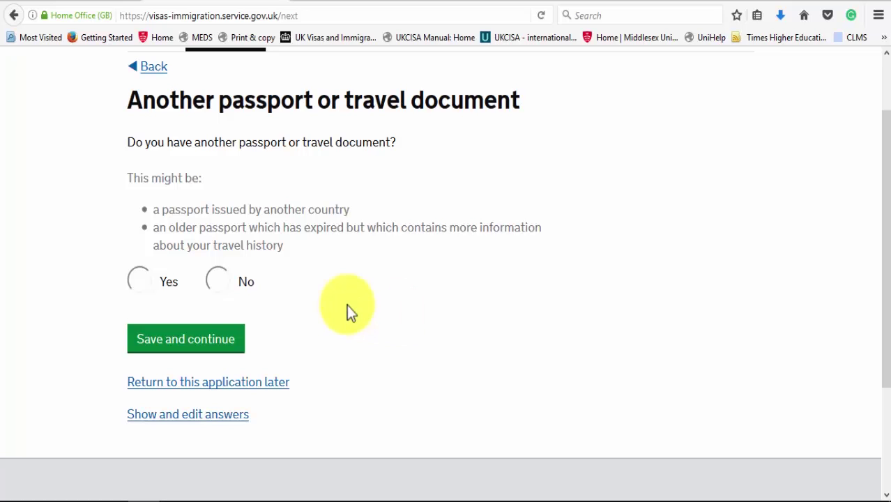
{"action": "left_click", "coordinate": [219, 281]}
Step: Save No for another passport and No for a national identity card
{"action": "left_click", "coordinate": [220, 336]}
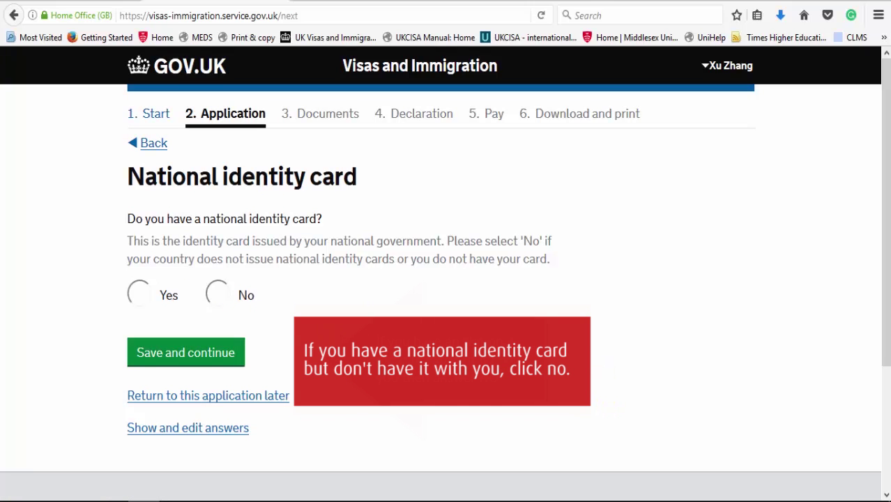
{"action": "left_click", "coordinate": [216, 293]}
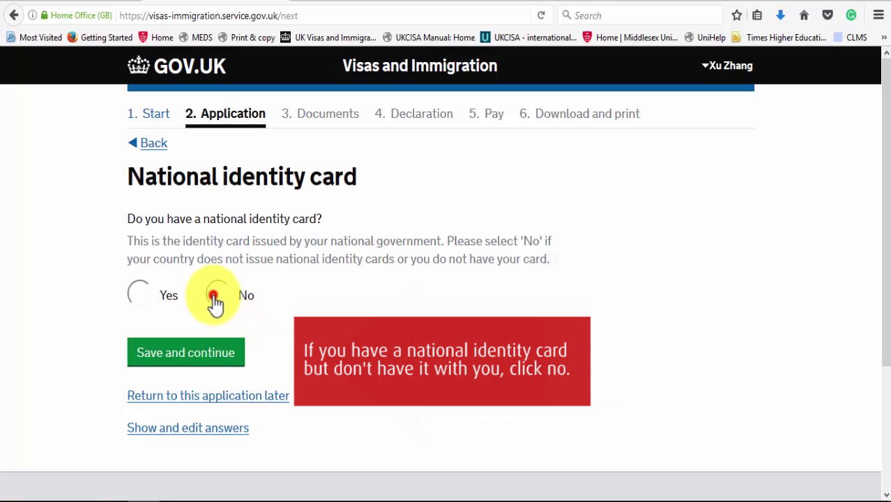
{"action": "left_click", "coordinate": [214, 356]}
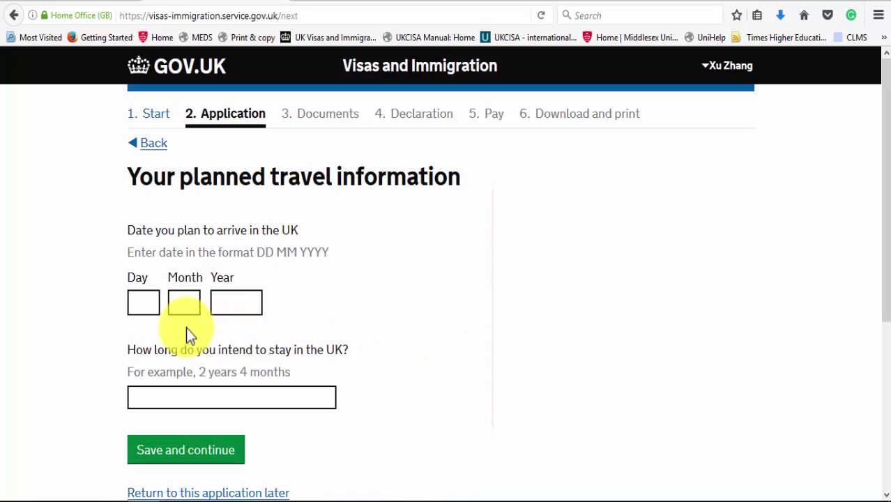
{"action": "left_click", "coordinate": [147, 303]}
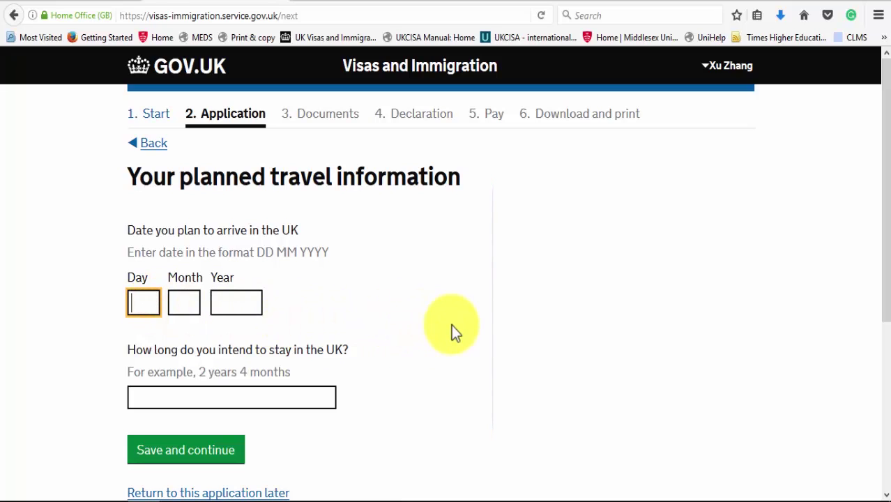
Step: Enter planned arrival date 31 08 2018 and a 3 years length of stay, then save
{"action": "type", "text": "31"}
{"action": "key", "text": "Tab"}
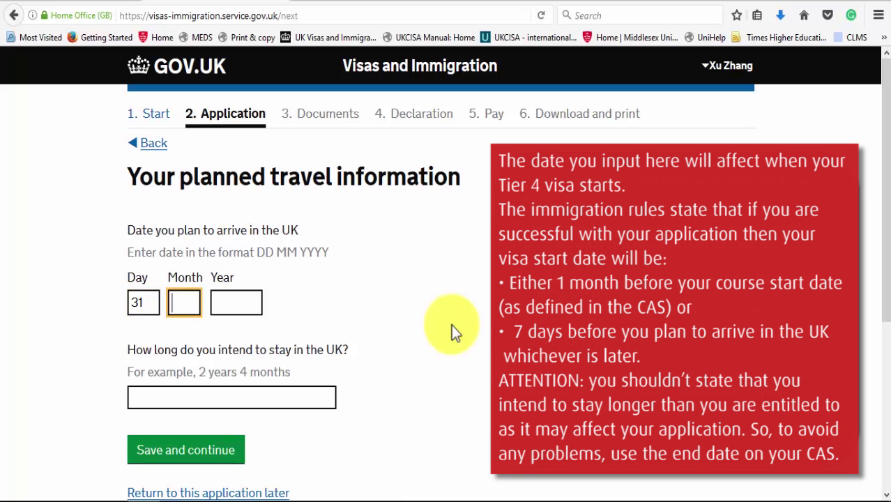
{"action": "type", "text": "08"}
{"action": "left_click", "coordinate": [244, 307]}
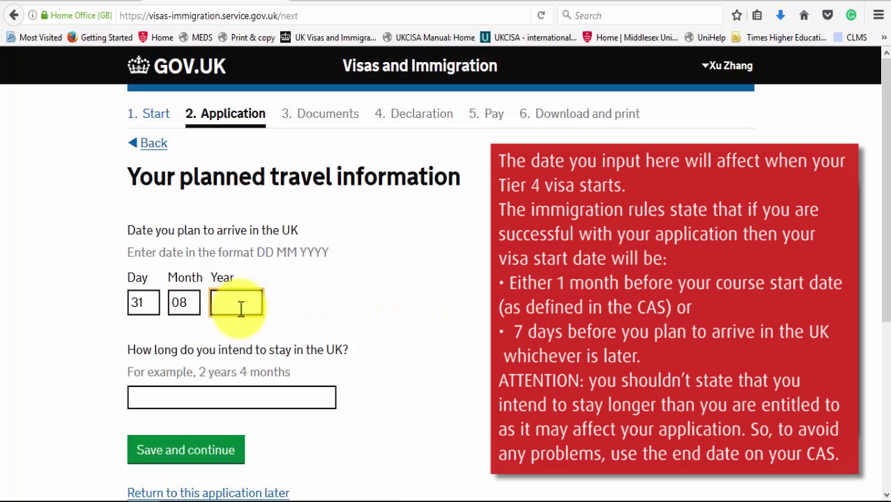
{"action": "type", "text": "2018"}
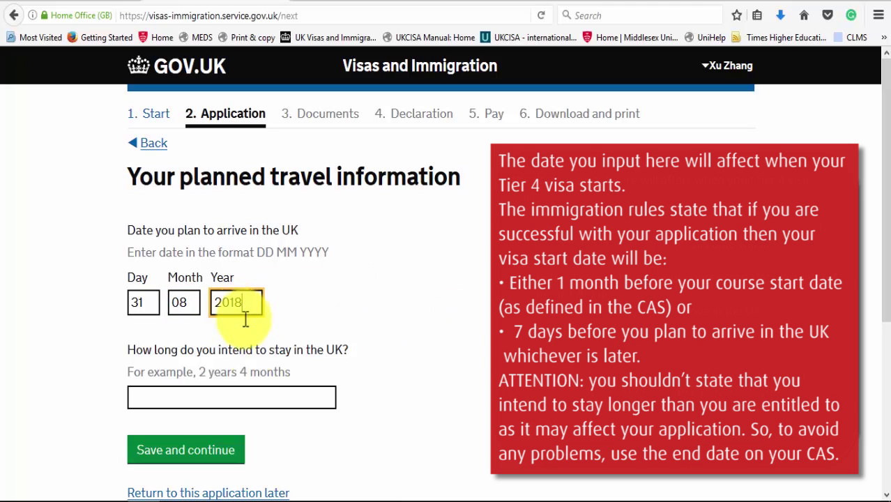
{"action": "left_click", "coordinate": [245, 399]}
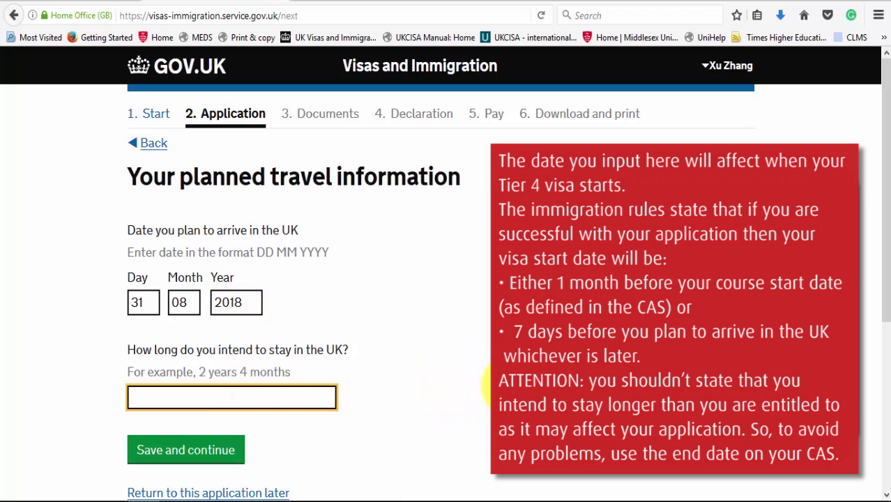
{"action": "type", "text": "3"}
{"action": "type", "text": " yea"}
{"action": "type", "text": "ars"}
{"action": "key", "text": "BackSpace"}
{"action": "key", "text": "BackSpace"}
{"action": "key", "text": "BackSpace"}
{"action": "key", "text": "BackSpace"}
{"action": "type", "text": "ars"}
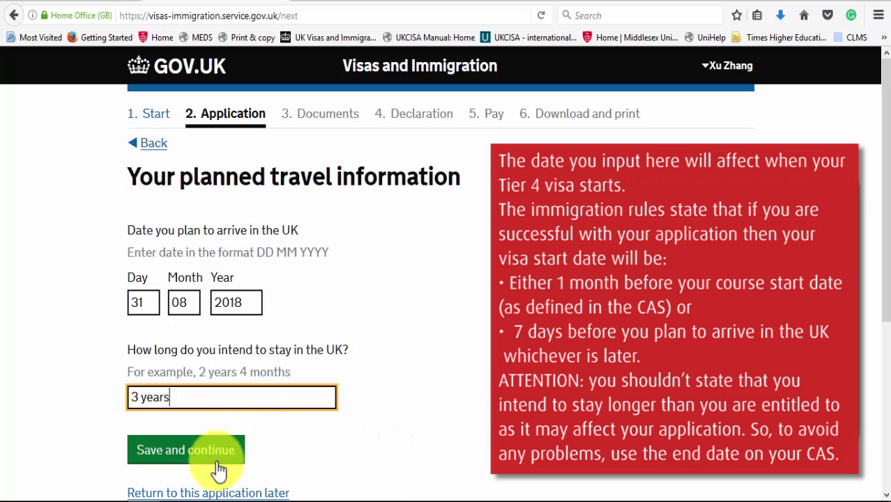
{"action": "left_click", "coordinate": [218, 466]}
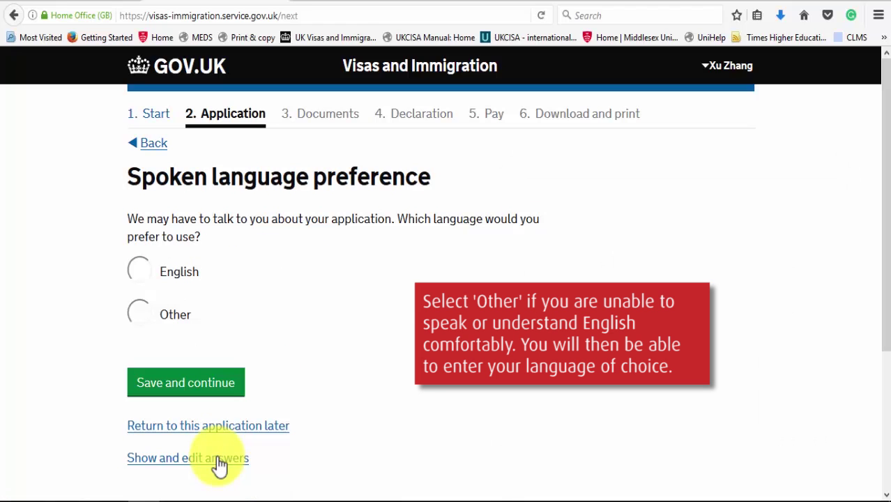
Step: Save English as spoken language and No to previous Tier 4 (Child) study
{"action": "left_click", "coordinate": [139, 272]}
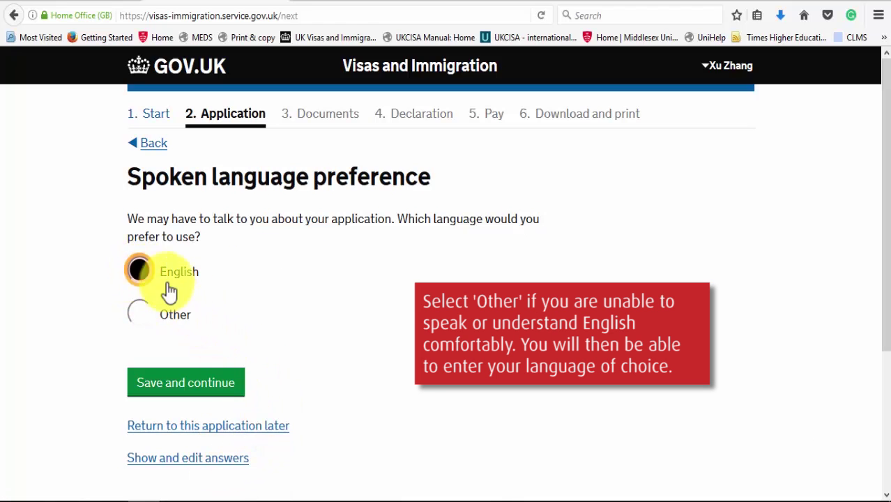
{"action": "left_click", "coordinate": [185, 395]}
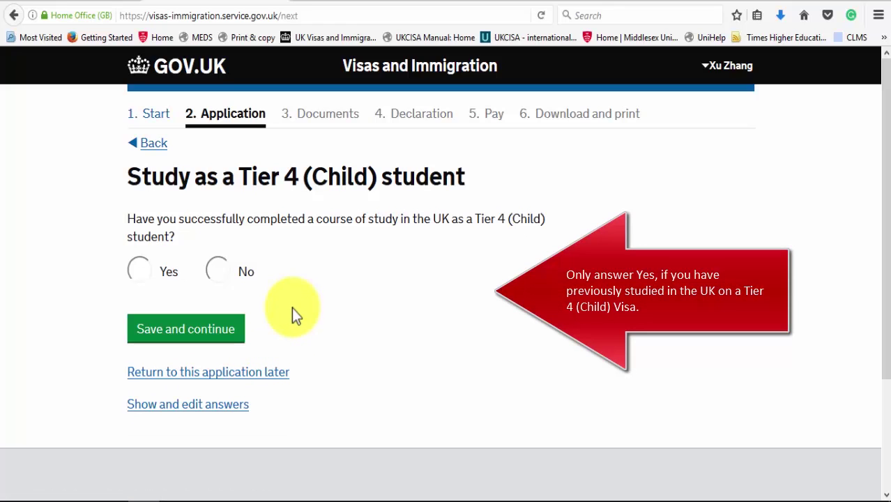
{"action": "left_click", "coordinate": [219, 271]}
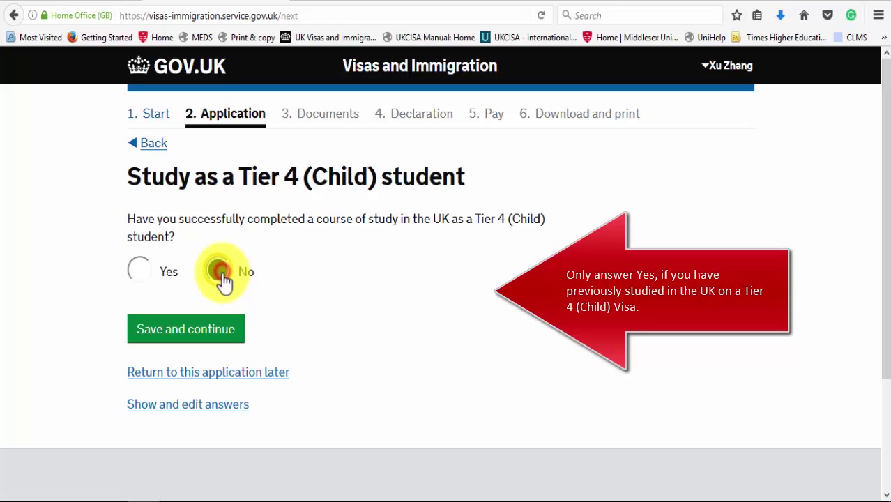
{"action": "left_click", "coordinate": [221, 321]}
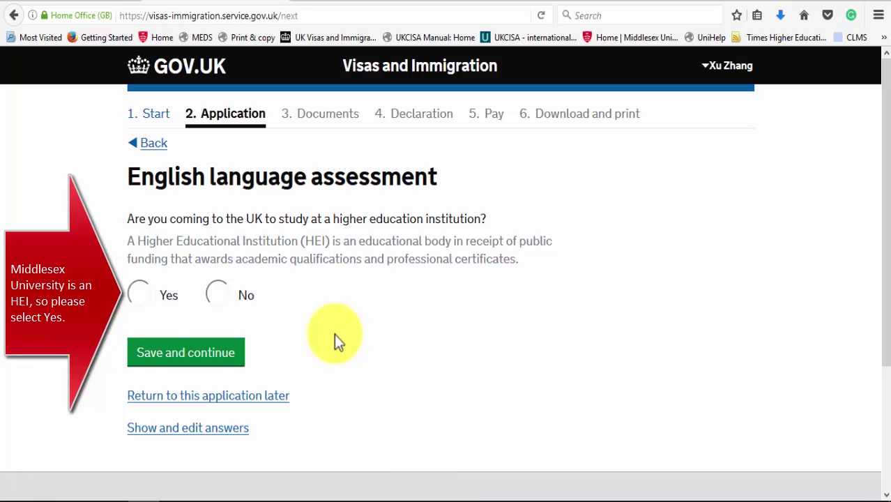
{"action": "left_click", "coordinate": [140, 296]}
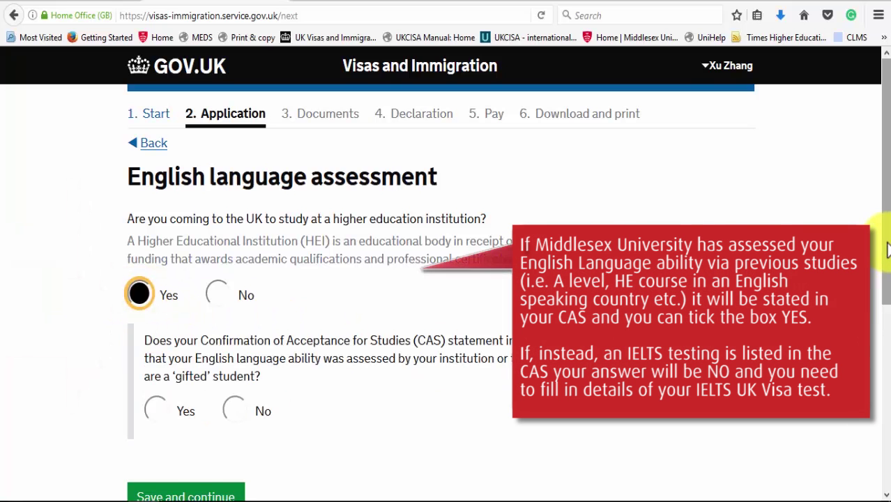
Step: Keep Yes for higher education institution, answer No to CAS-assessed English, and save
{"action": "scroll", "coordinate": [886, 279], "scroll_direction": "down", "scroll_amount": 3}
{"action": "scroll", "coordinate": [886, 320], "scroll_direction": "down", "scroll_amount": 1}
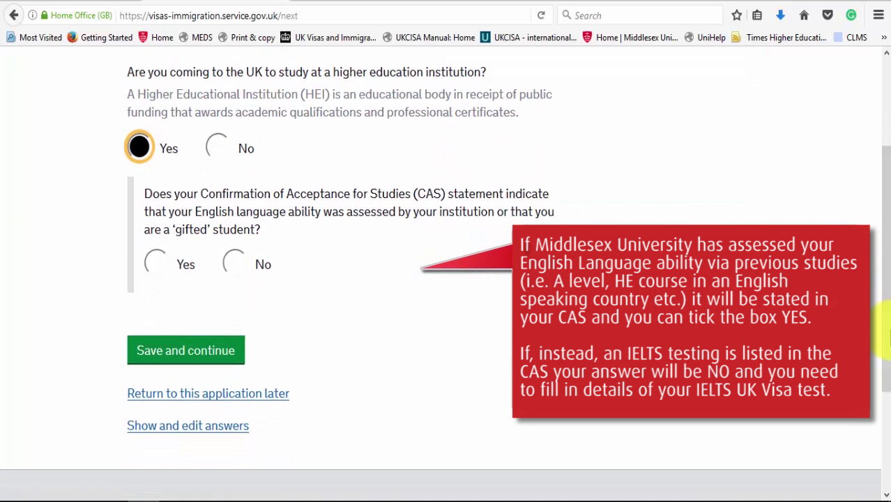
{"action": "left_click", "coordinate": [234, 270]}
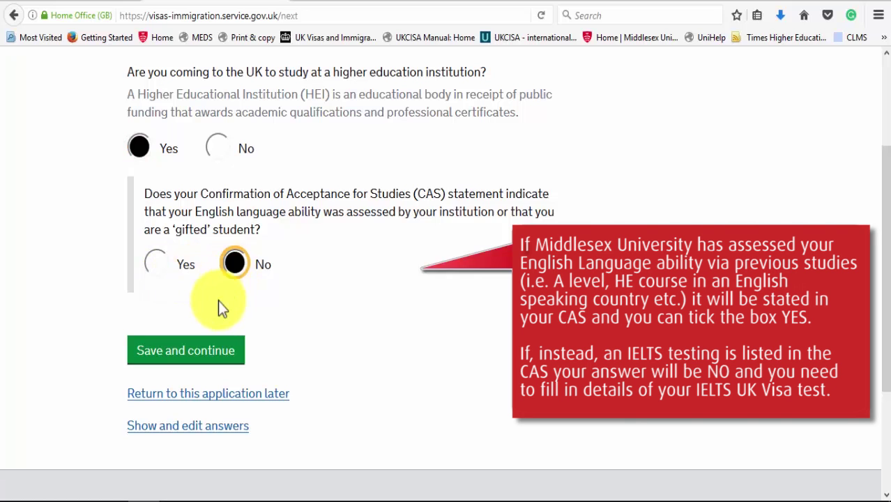
{"action": "left_click", "coordinate": [199, 352]}
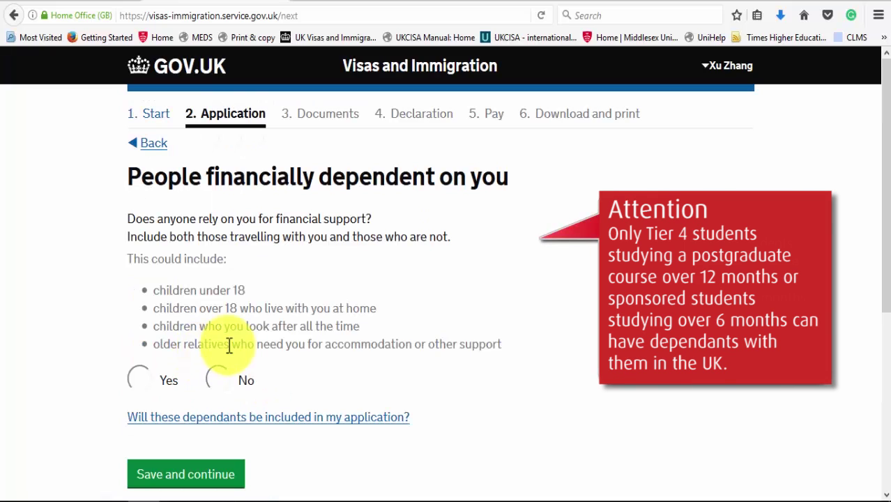
Step: Answer No to having financial dependants and save
{"action": "left_click", "coordinate": [226, 384]}
{"action": "left_click", "coordinate": [196, 477]}
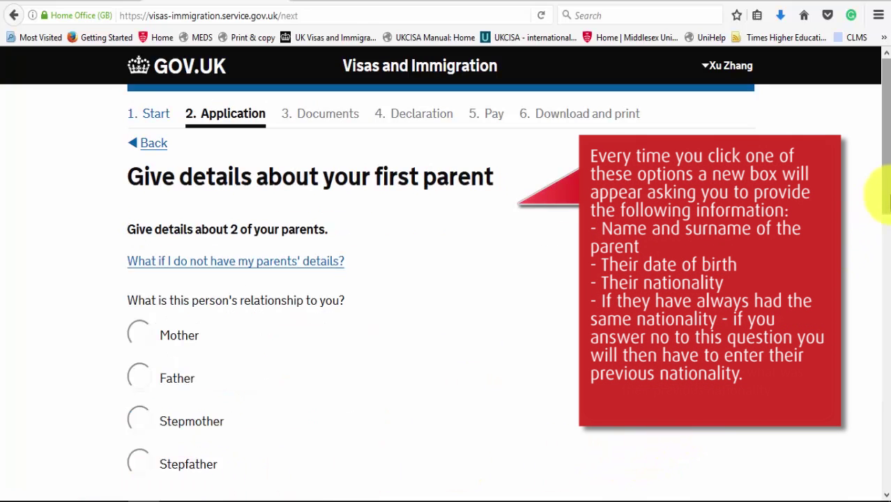
{"action": "left_click_drag", "start_coordinate": [887, 199], "coordinate": [884, 244]}
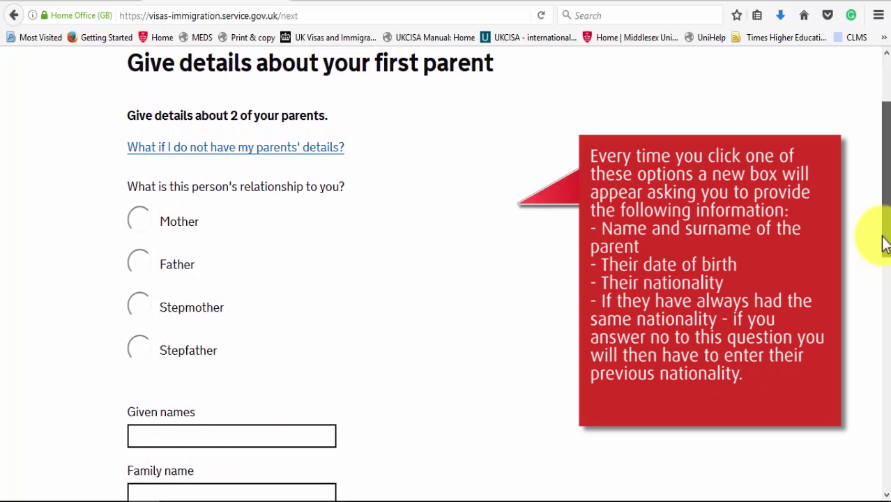
Step: Record the first parent as the mother and enter her given and family names
{"action": "left_click", "coordinate": [145, 225]}
{"action": "left_click_drag", "start_coordinate": [882, 222], "coordinate": [887, 283]}
{"action": "left_click", "coordinate": [222, 282]}
{"action": "key", "text": "Tab"}
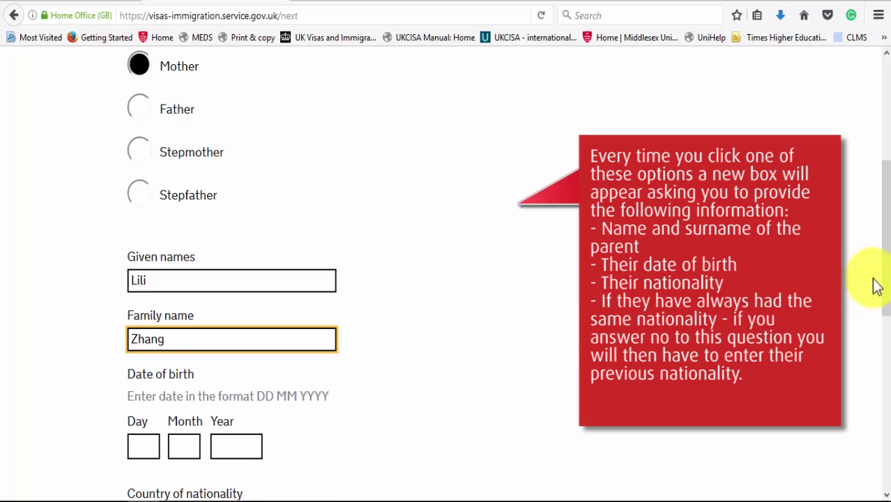
Step: Give her birth date 01 06 1975, nationality China, same nationality Yes, and save
{"action": "left_click_drag", "start_coordinate": [883, 277], "coordinate": [887, 348]}
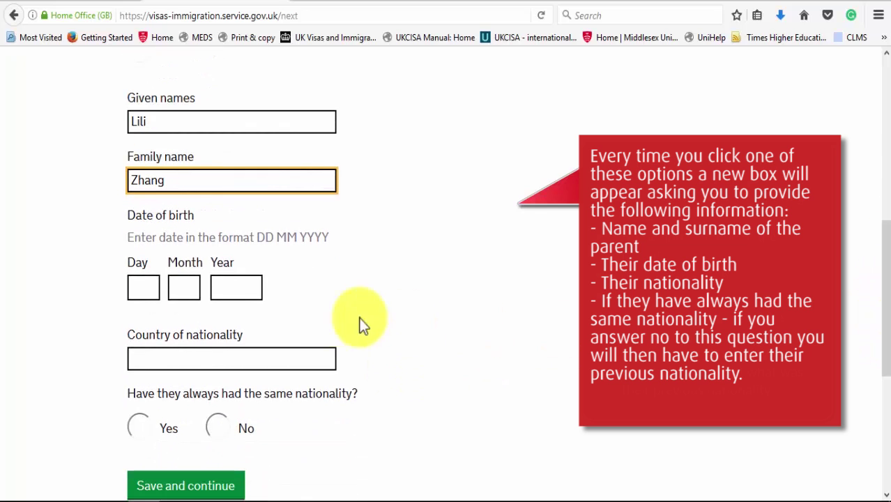
{"action": "left_click", "coordinate": [147, 290]}
{"action": "type", "text": "01"}
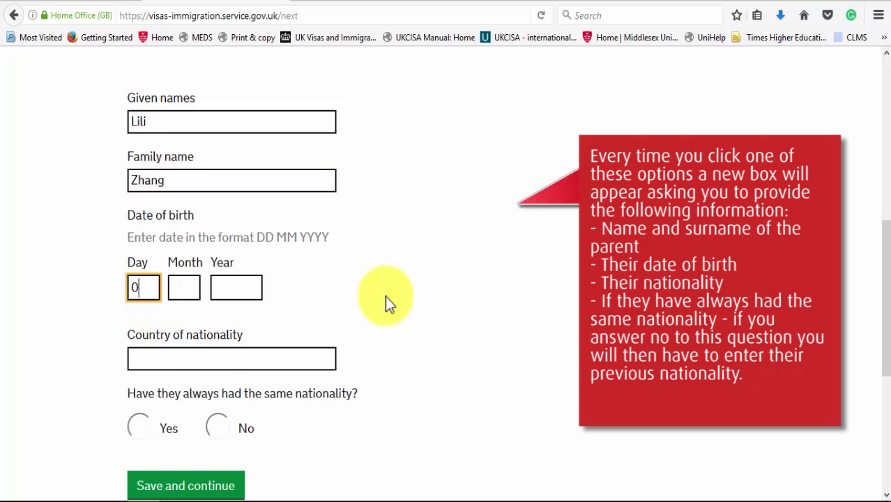
{"action": "key", "text": "Tab"}
{"action": "type", "text": "06"}
{"action": "key", "text": "Tab"}
{"action": "type", "text": "1975"}
{"action": "key", "text": "Tab"}
{"action": "type", "text": "China"}
{"action": "scroll", "coordinate": [219, 373], "scroll_direction": "down", "scroll_amount": 1}
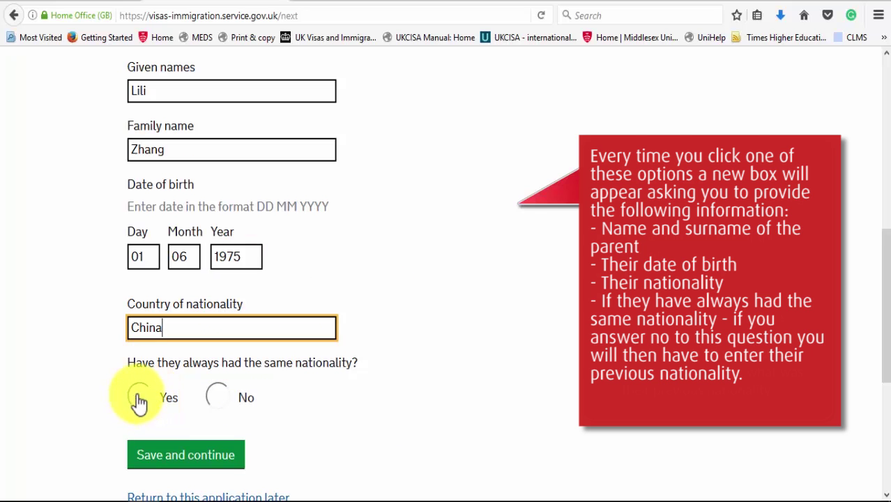
{"action": "left_click", "coordinate": [141, 401]}
{"action": "left_click", "coordinate": [160, 457]}
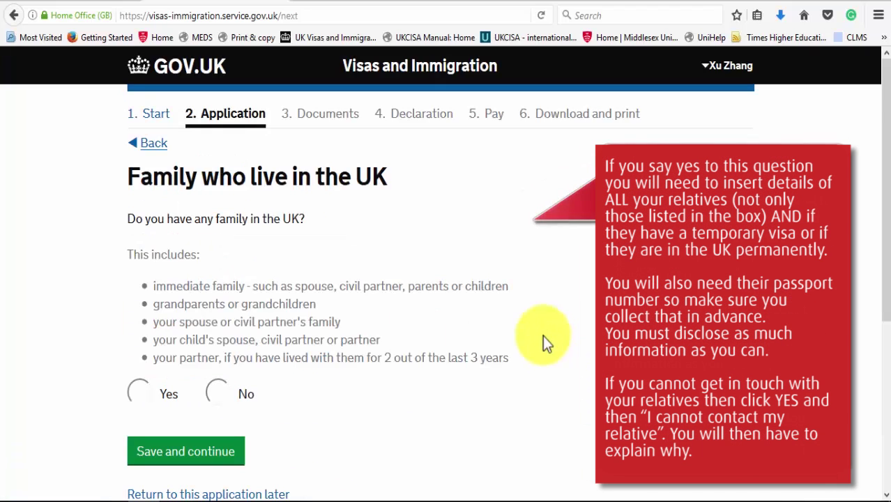
Step: Answer No to having family in the UK and save
{"action": "left_click", "coordinate": [215, 395]}
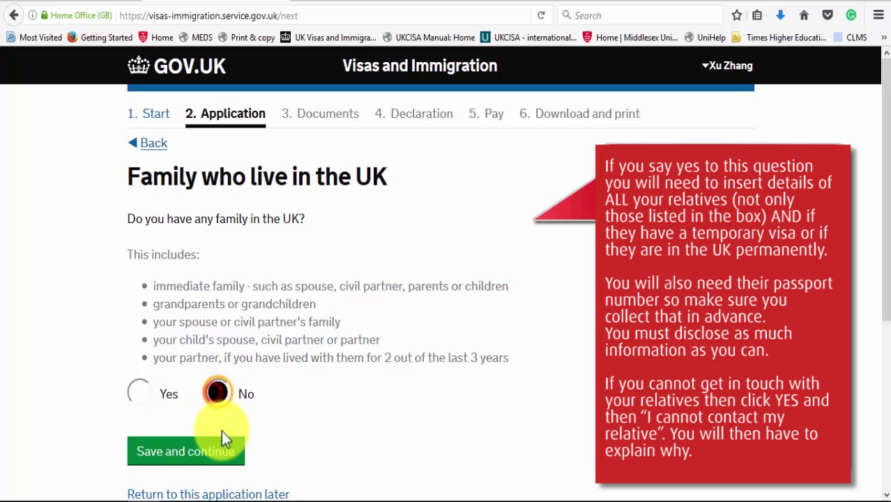
{"action": "left_click", "coordinate": [223, 439]}
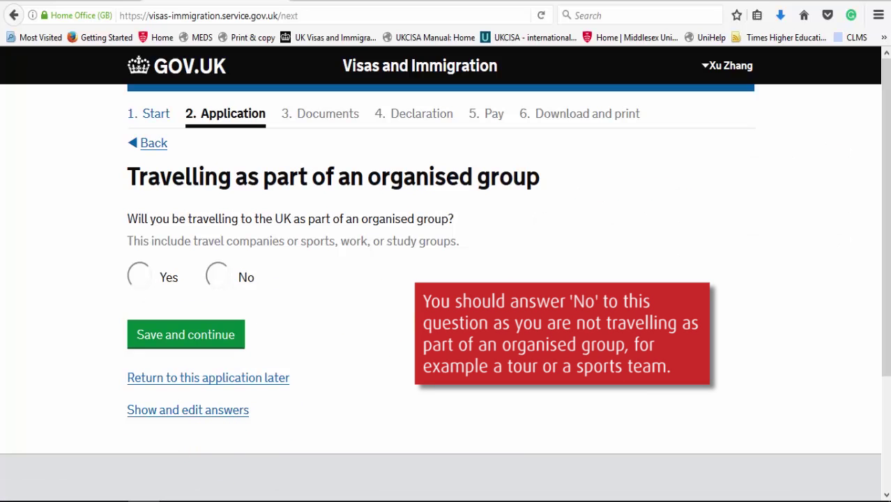
Step: Answer No to travelling in an organised group and to travelling with another person
{"action": "left_click", "coordinate": [220, 278]}
{"action": "left_click", "coordinate": [221, 334]}
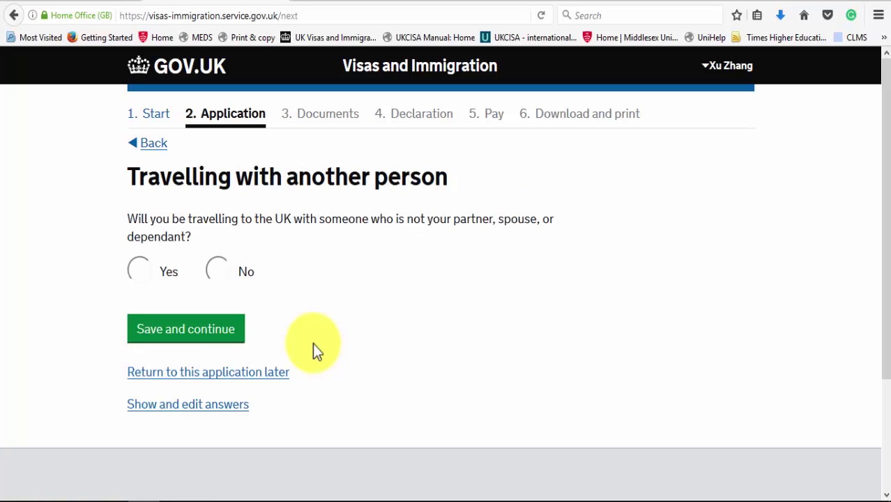
{"action": "left_click", "coordinate": [224, 274]}
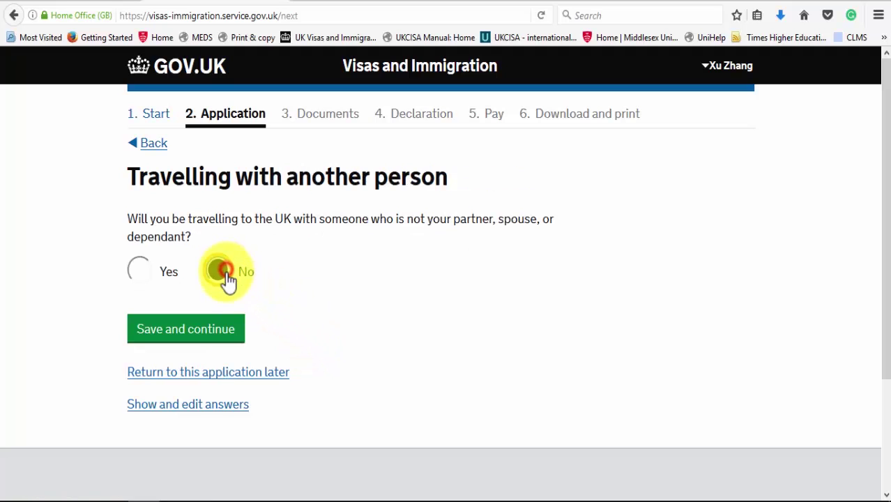
{"action": "left_click", "coordinate": [219, 335]}
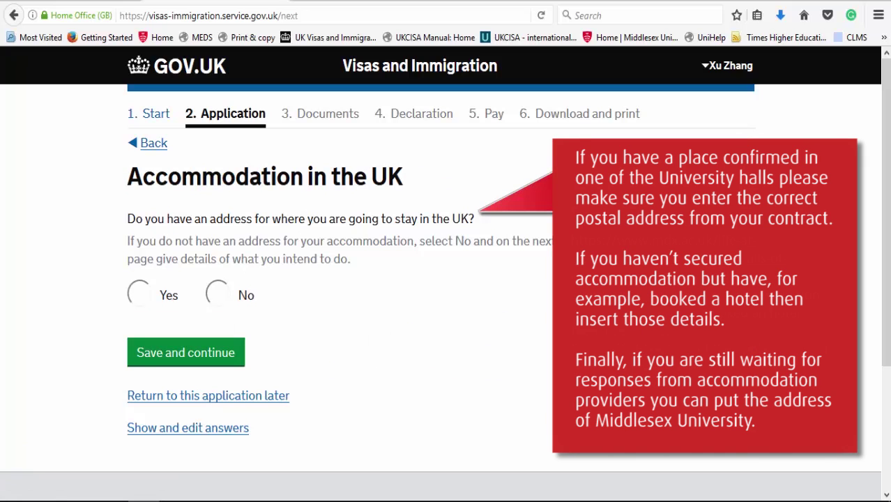
Step: Confirm having an address for the UK stay
{"action": "left_click", "coordinate": [134, 295]}
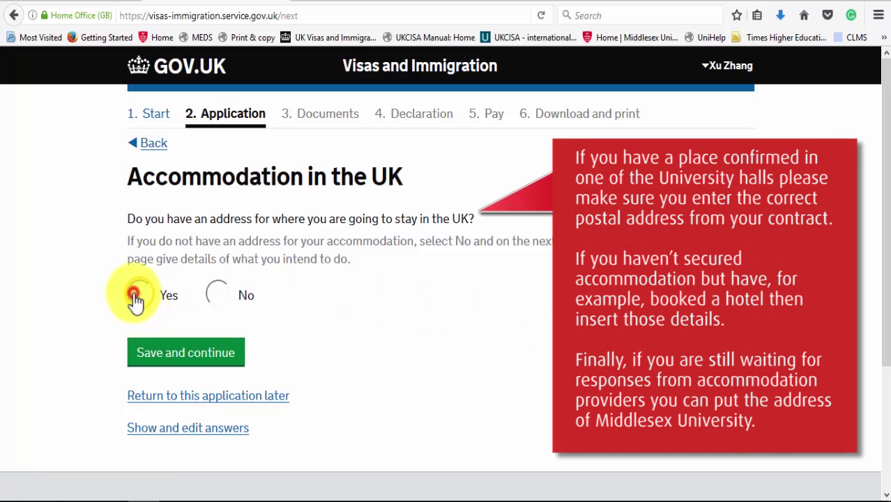
{"action": "left_click", "coordinate": [180, 352]}
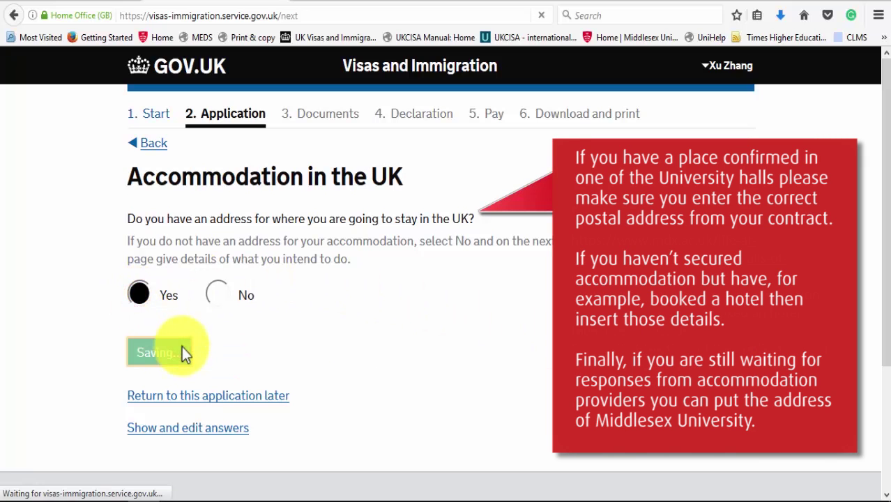
{"action": "scroll", "coordinate": [886, 195], "scroll_direction": "up", "scroll_amount": 3}
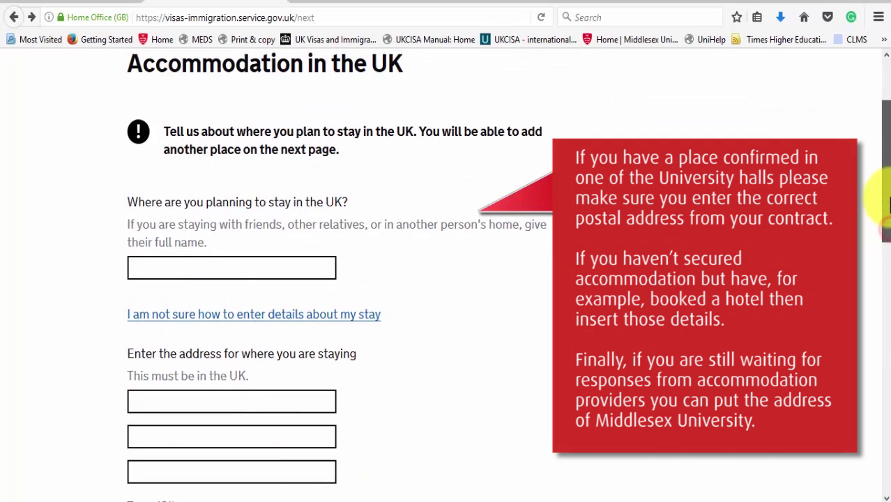
Step: Enter Middlesex University as the place of stay and 'Usher Halls' as address line 1
{"action": "left_click", "coordinate": [312, 289]}
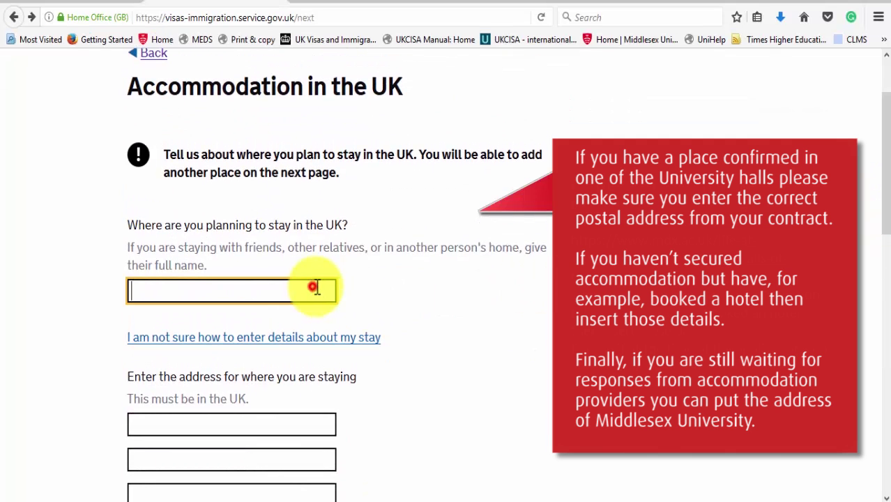
{"action": "type", "text": "Midd"}
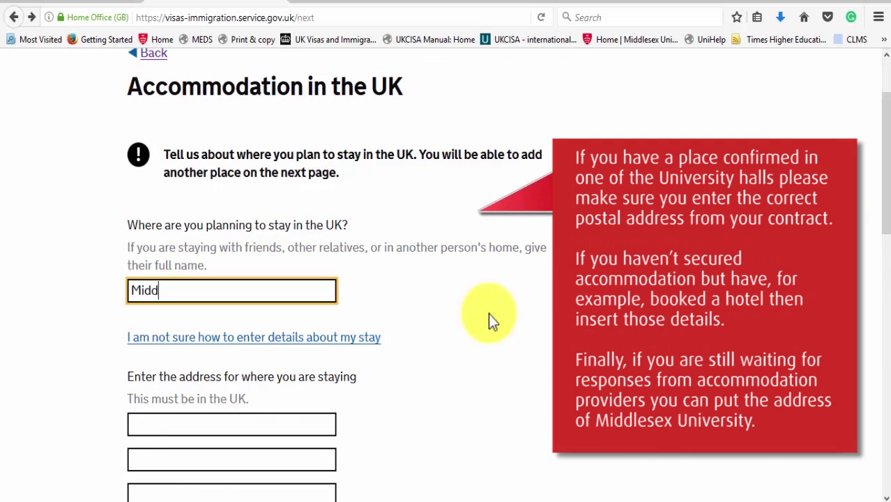
{"action": "type", "text": "lesex University"}
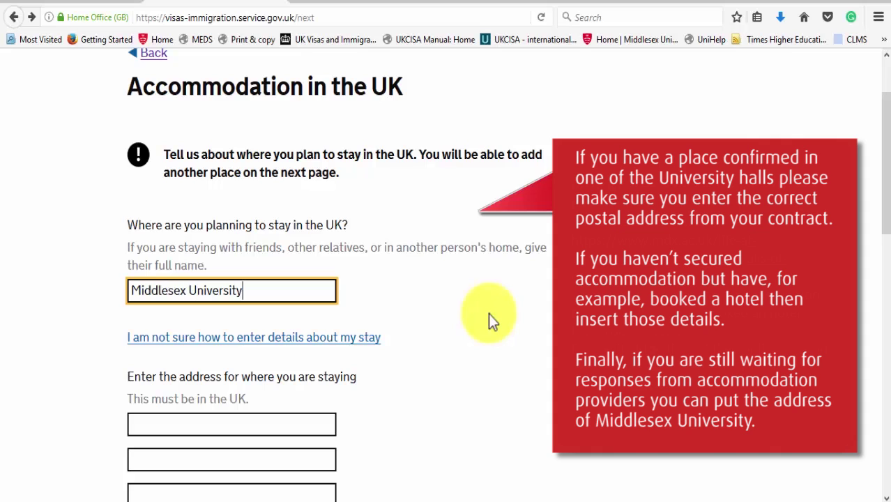
{"action": "left_click", "coordinate": [328, 424]}
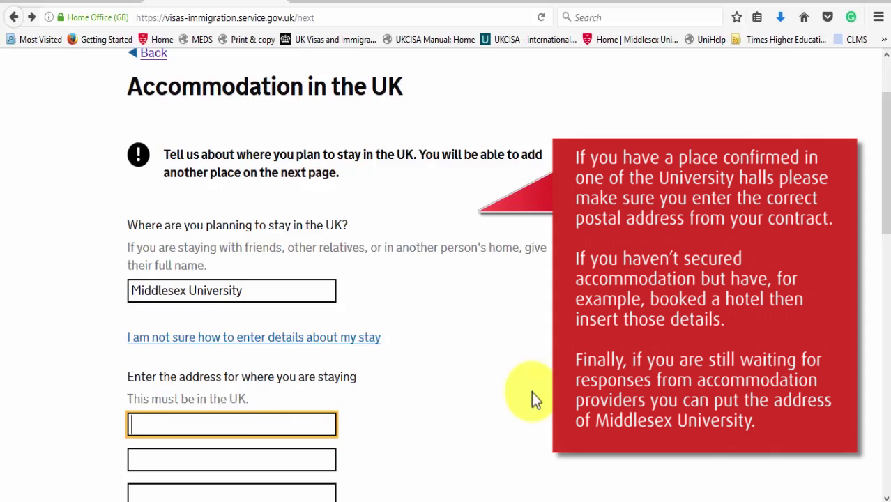
{"action": "type", "text": "Usher Halls"}
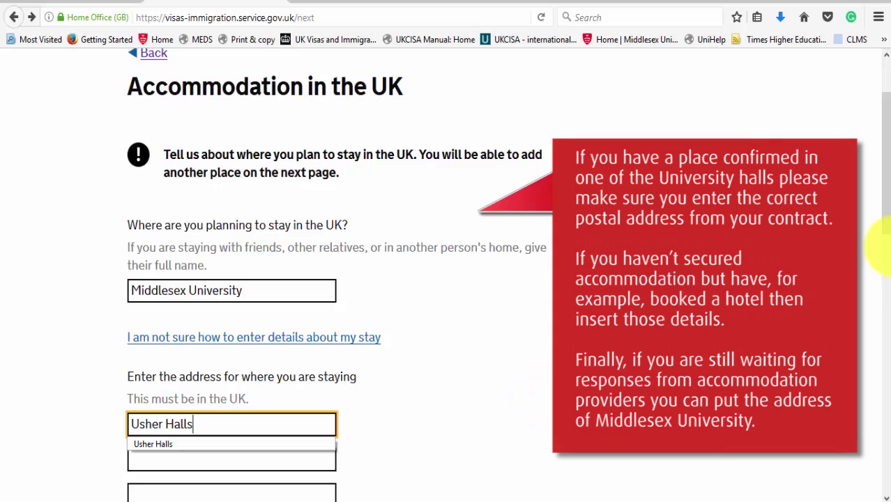
Step: Complete the accommodation address with The Burroughs, Hendon and postcode NW4 4BT
{"action": "left_click_drag", "start_coordinate": [883, 209], "coordinate": [883, 291]}
{"action": "left_click", "coordinate": [302, 215]}
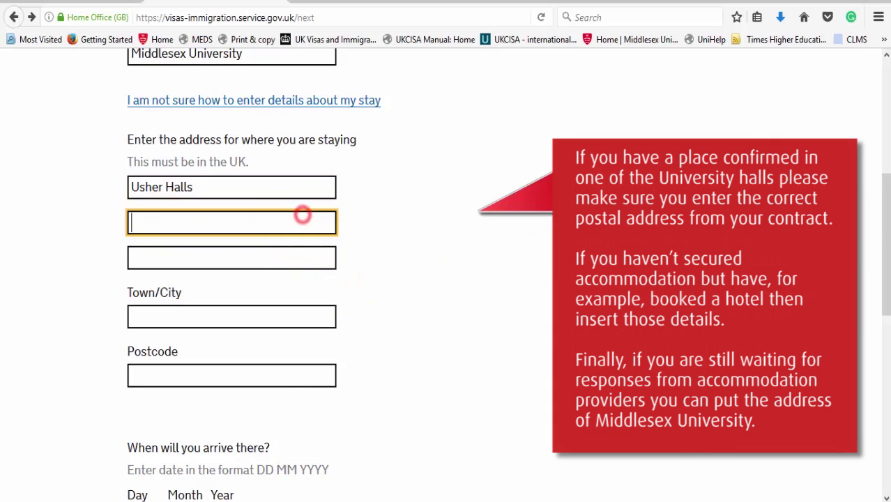
{"action": "type", "text": "The"}
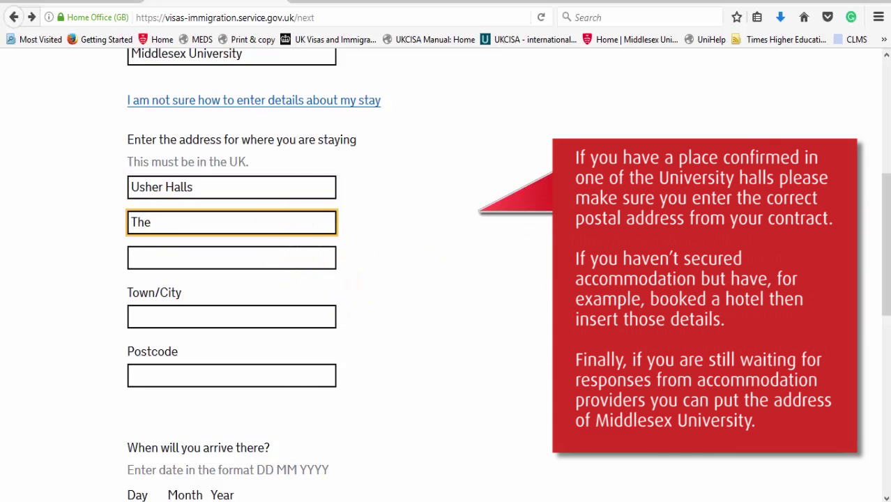
{"action": "type", "text": " Burroughs"}
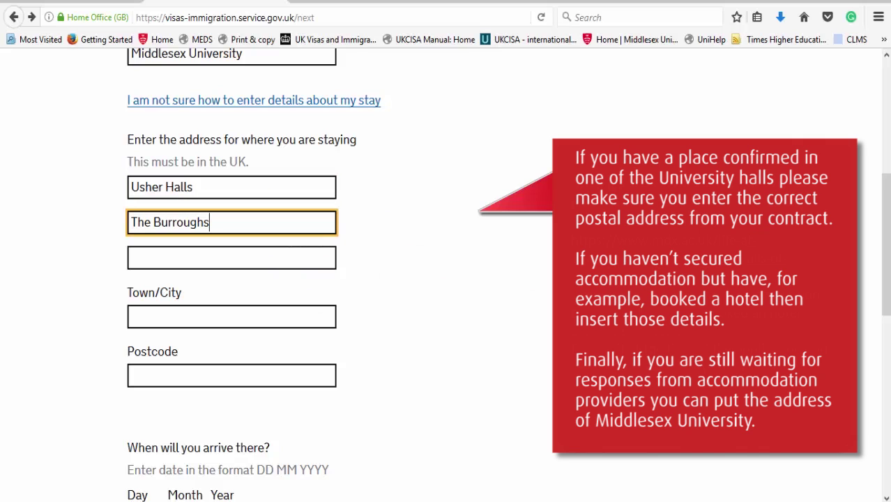
{"action": "left_click", "coordinate": [276, 316]}
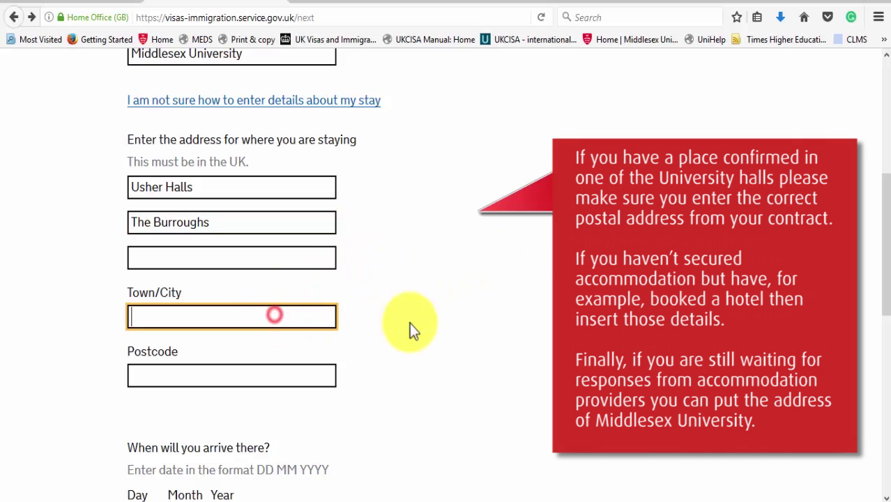
{"action": "type", "text": "Hendon"}
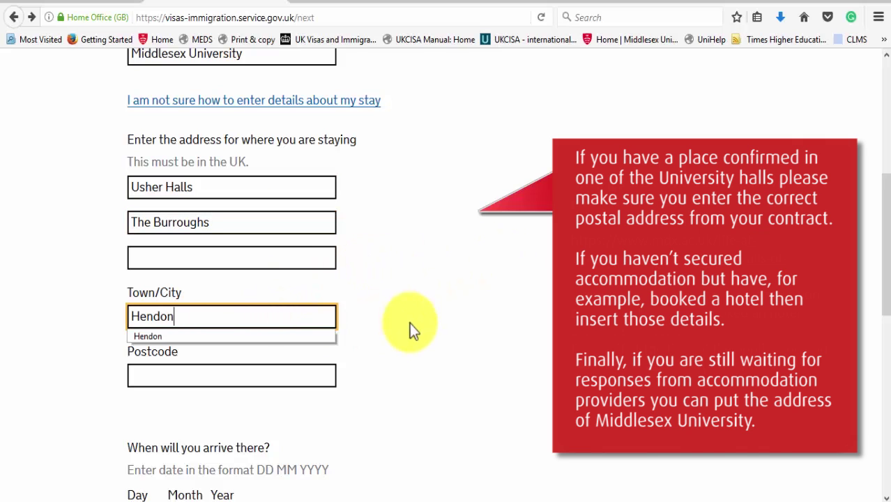
{"action": "left_click", "coordinate": [266, 374]}
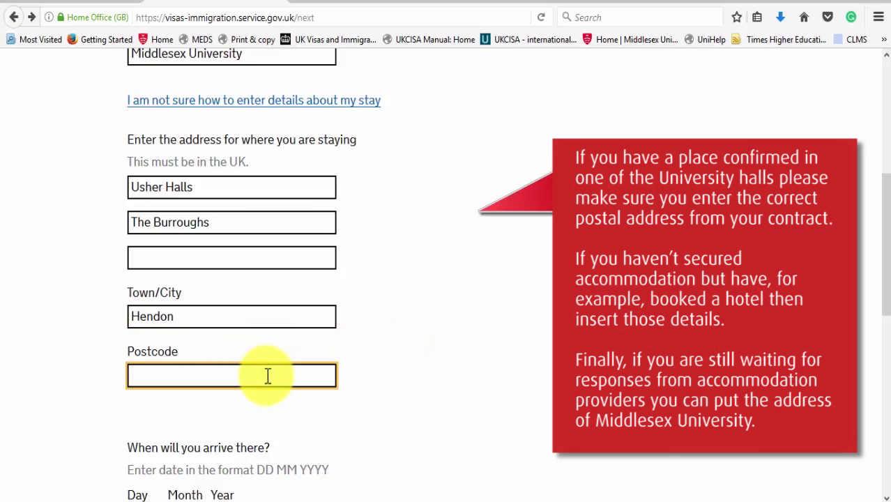
{"action": "type", "text": "NW4 4BT"}
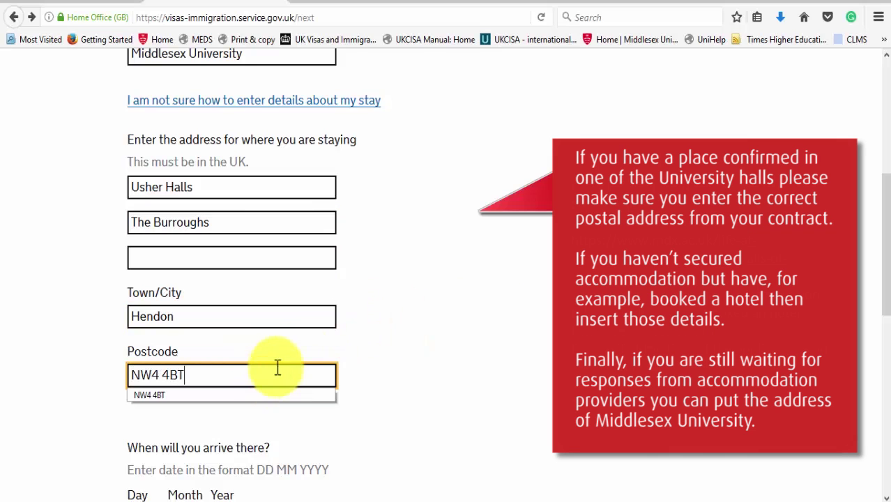
{"action": "left_click_drag", "start_coordinate": [884, 248], "coordinate": [884, 380]}
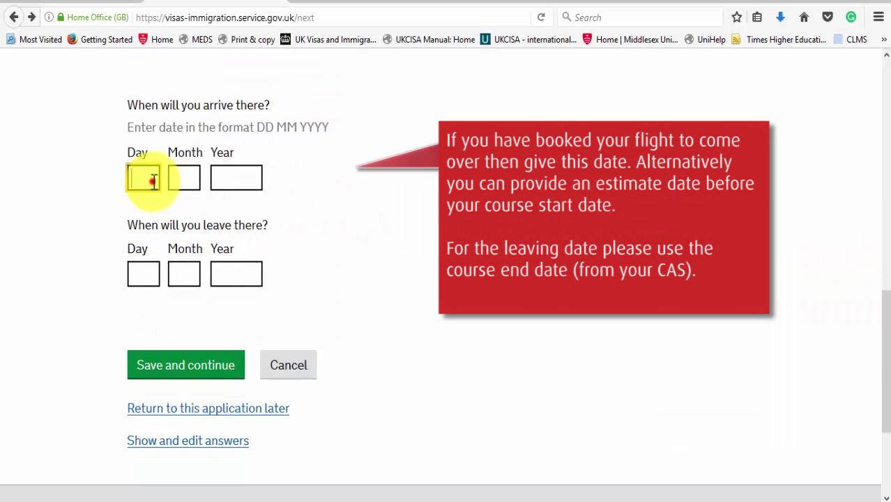
Step: Enter the arrival date as 31 08 2018
{"action": "left_click", "coordinate": [147, 178]}
{"action": "type", "text": "31"}
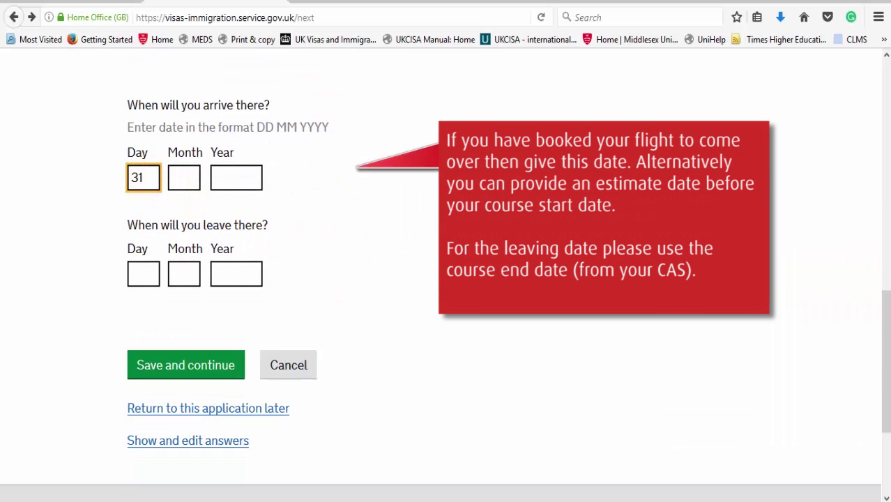
{"action": "key", "text": "Tab"}
{"action": "type", "text": "08"}
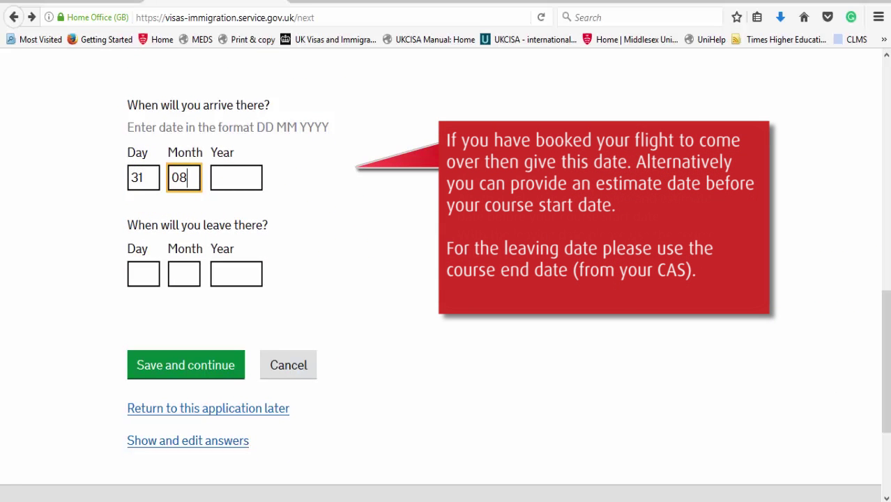
{"action": "key", "text": "Tab"}
{"action": "type", "text": "2018"}
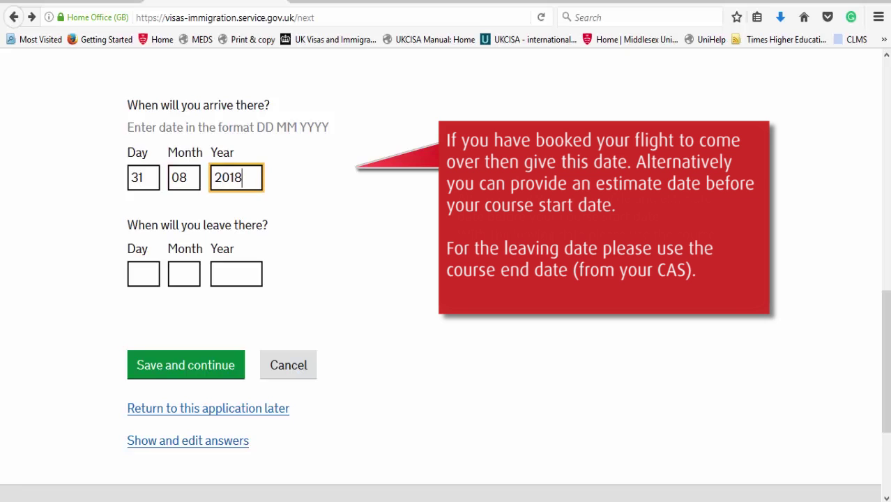
Step: Enter the leaving date as 01 08 2021 and save the stay dates
{"action": "left_click", "coordinate": [146, 286]}
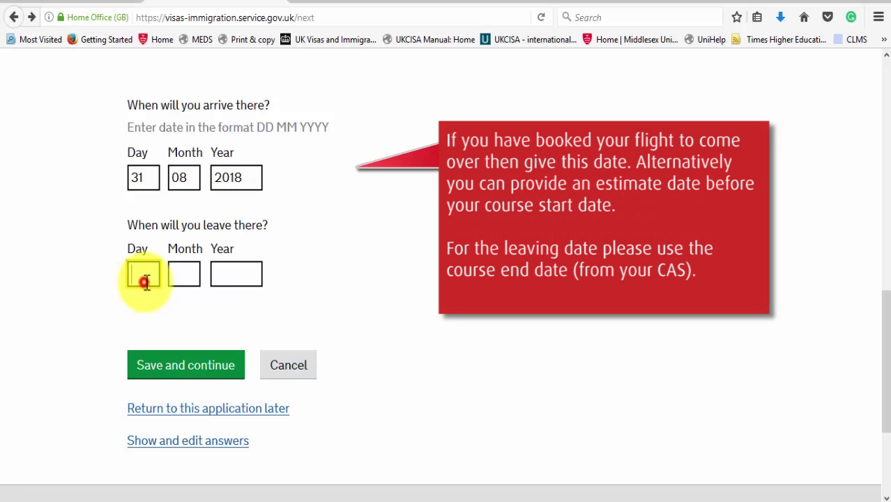
{"action": "type", "text": "01"}
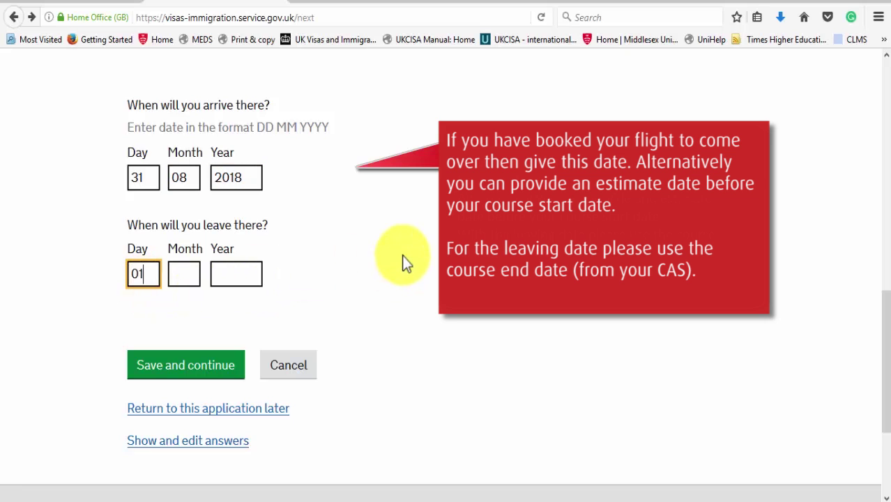
{"action": "key", "text": "Tab"}
{"action": "type", "text": "08"}
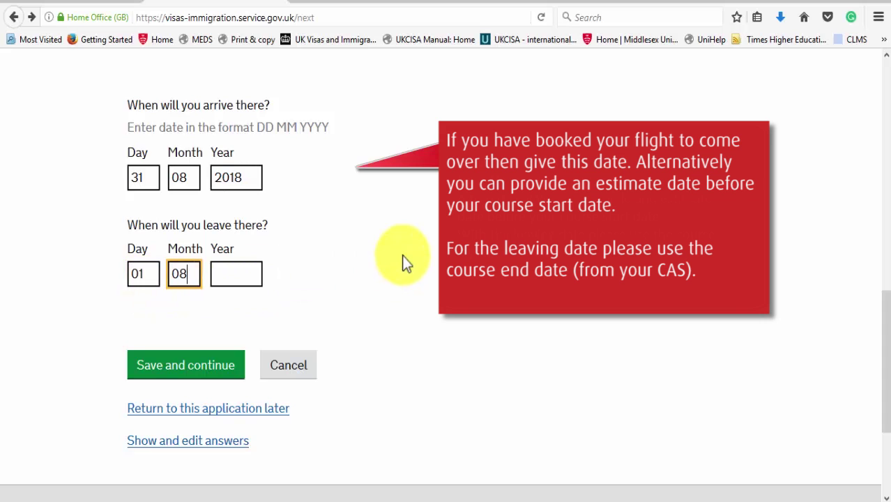
{"action": "key", "text": "Tab"}
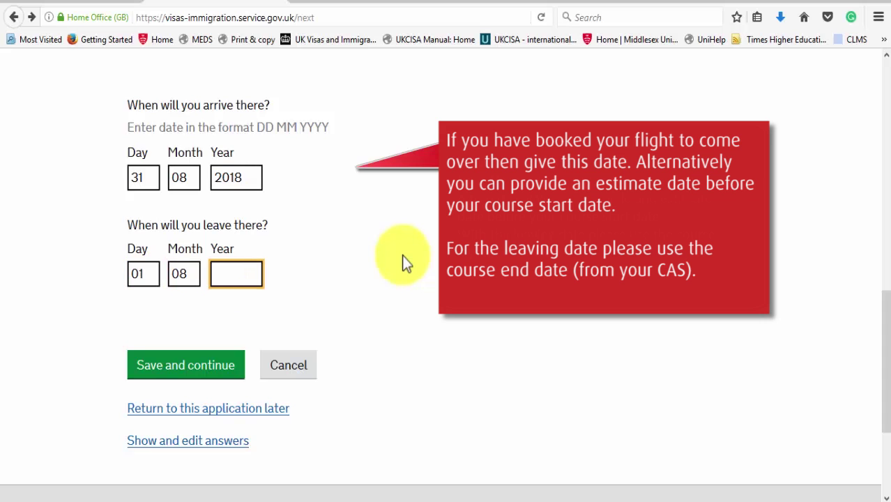
{"action": "type", "text": "2021"}
{"action": "left_click", "coordinate": [199, 366]}
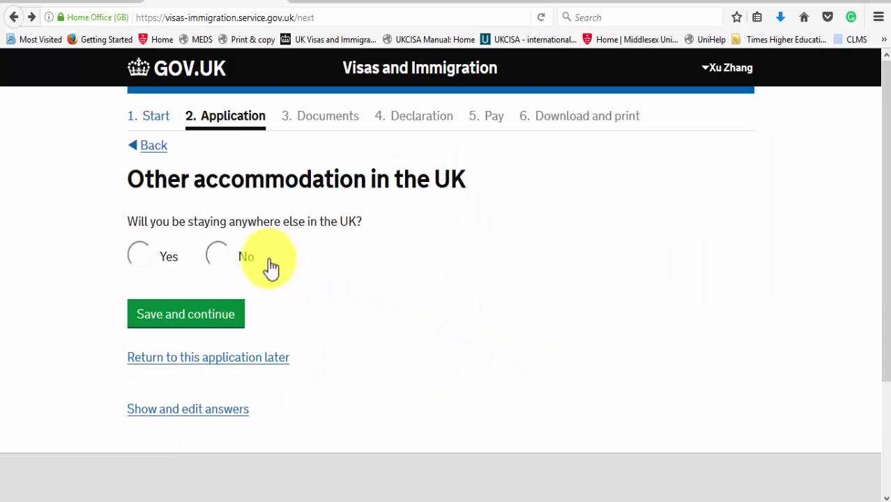
Step: Answer No to staying anywhere else in the UK and save
{"action": "left_click", "coordinate": [222, 257]}
{"action": "left_click", "coordinate": [216, 317]}
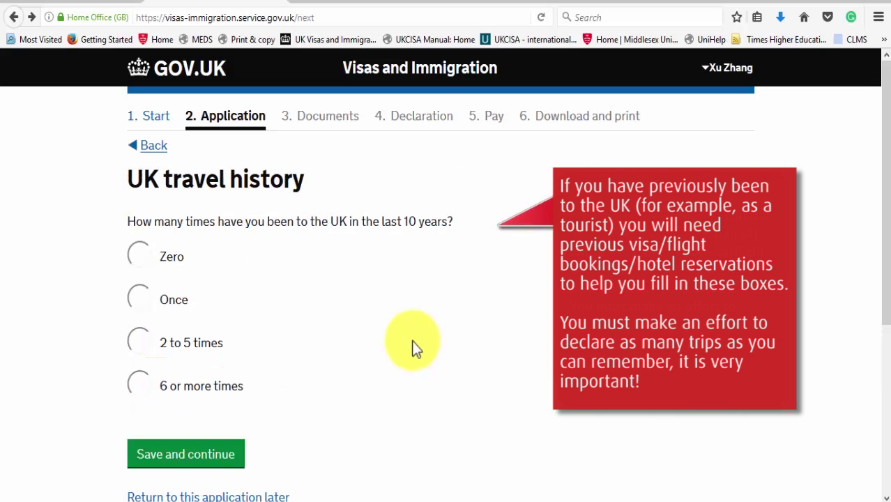
Step: Answer zero UK visits in 10 years and No to any previous UK visa
{"action": "left_click", "coordinate": [140, 265]}
{"action": "left_click", "coordinate": [194, 452]}
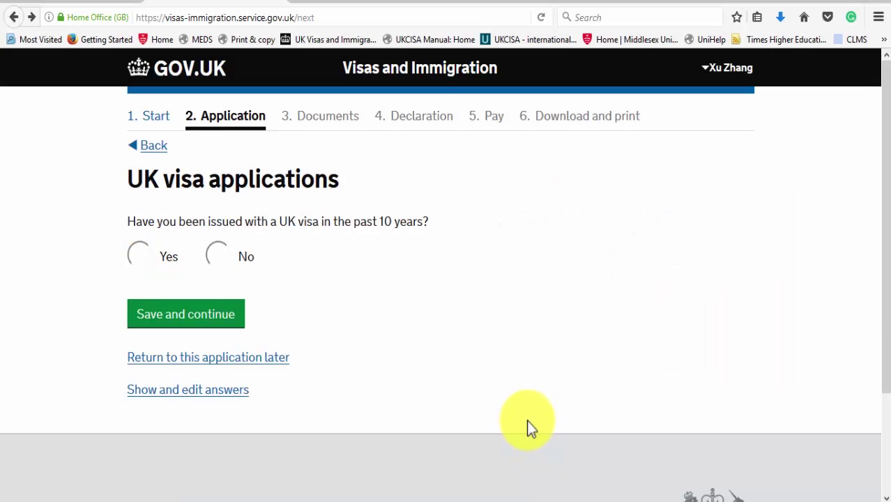
{"action": "left_click", "coordinate": [220, 258]}
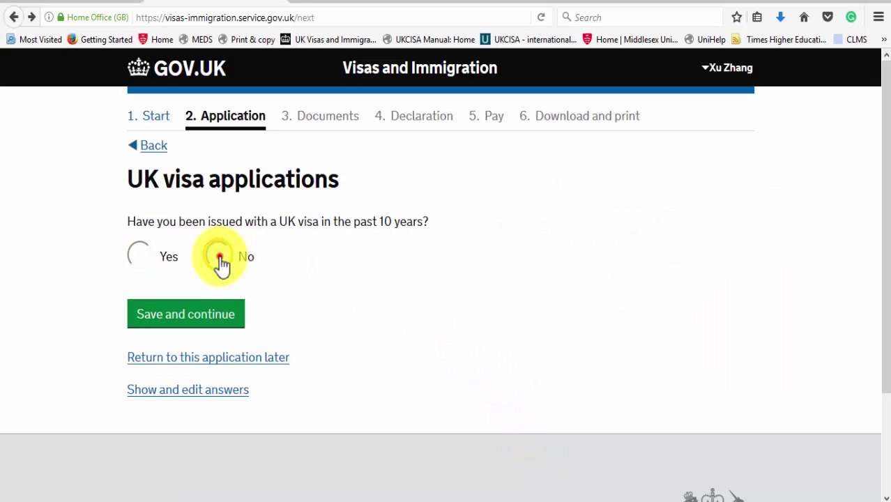
{"action": "left_click", "coordinate": [214, 320]}
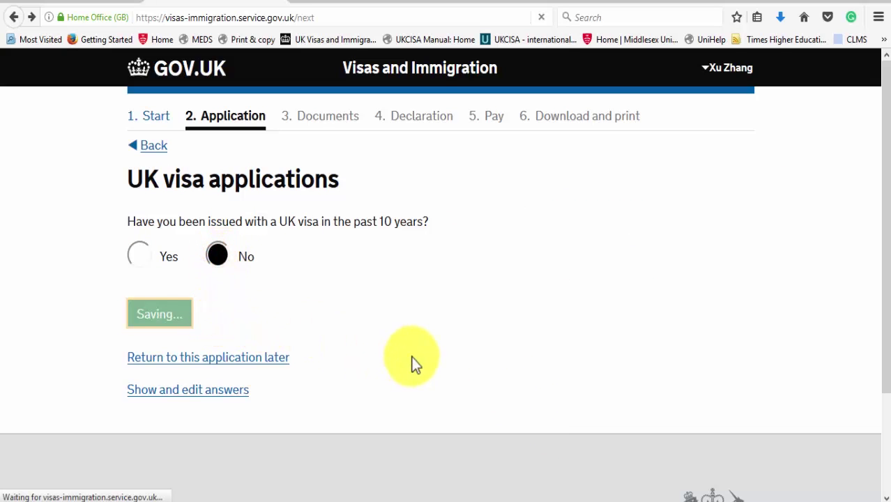
Step: Answer zero visits to Australia, Canada, New Zealand, USA and Schengen countries
{"action": "left_click", "coordinate": [883, 192]}
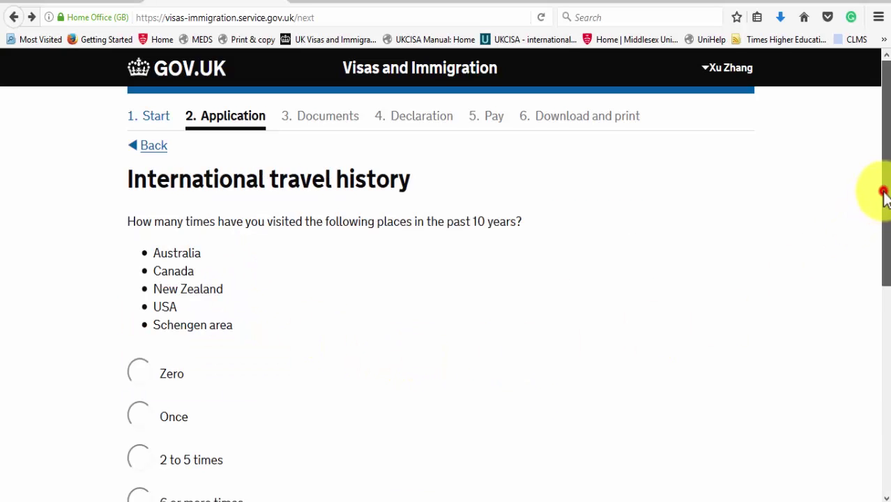
{"action": "left_click_drag", "start_coordinate": [883, 192], "coordinate": [879, 259]}
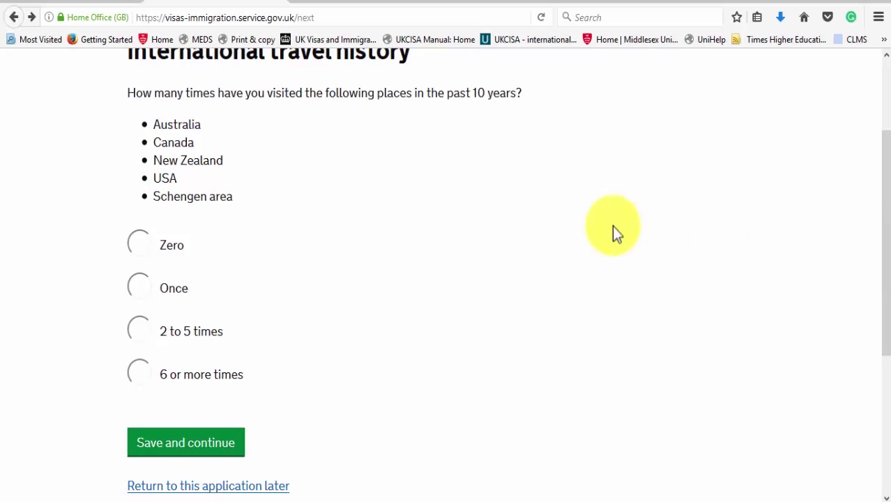
{"action": "left_click", "coordinate": [148, 247]}
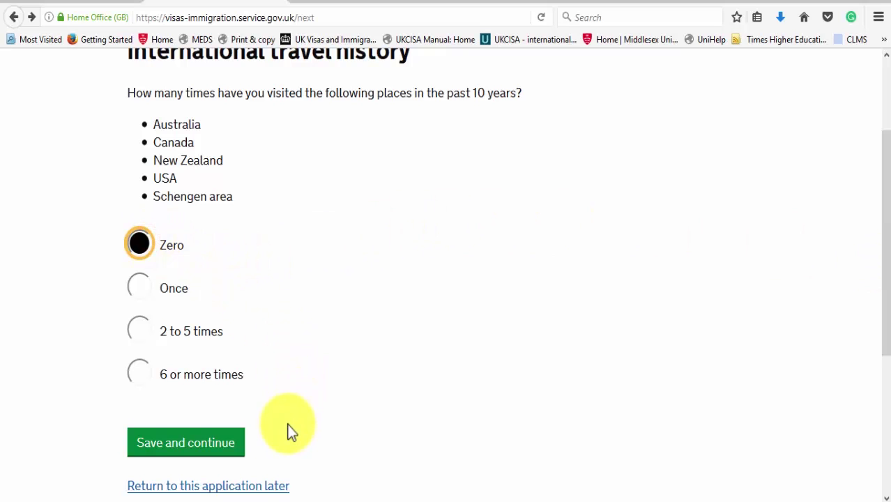
{"action": "left_click", "coordinate": [210, 451]}
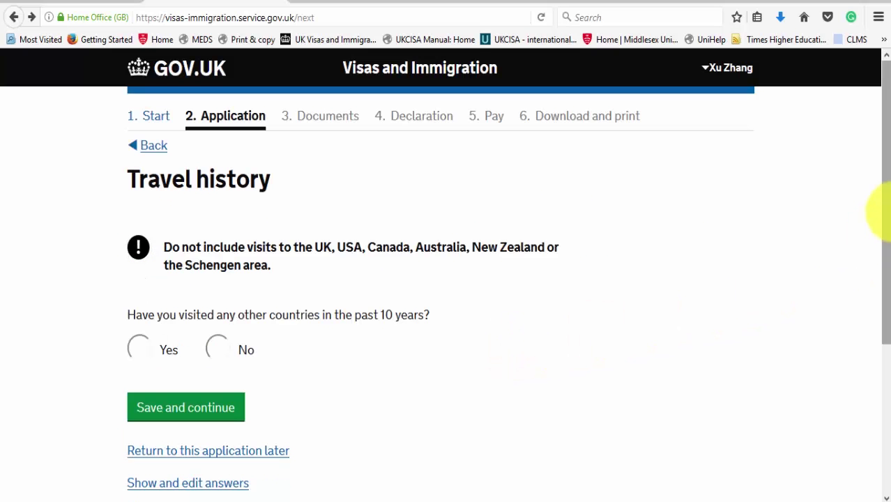
Step: Answer No to visiting any other countries in the last 10 years and save
{"action": "scroll", "coordinate": [885, 215], "scroll_direction": "down", "scroll_amount": 1}
{"action": "left_click", "coordinate": [207, 318]}
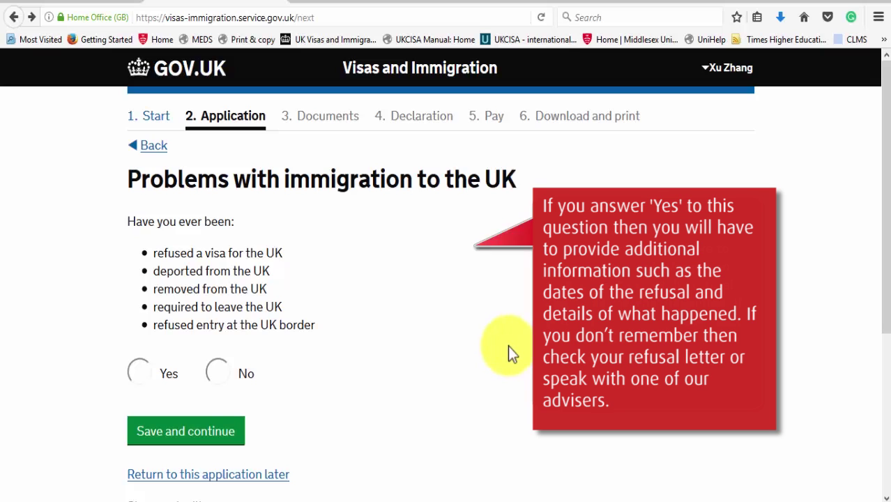
Step: Answer No to past immigration problems both in the UK and in other countries
{"action": "left_click", "coordinate": [218, 373]}
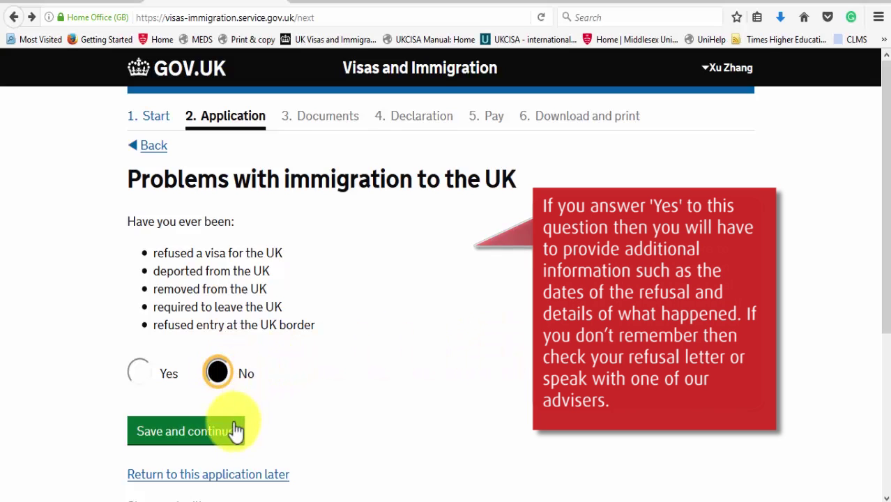
{"action": "left_click", "coordinate": [225, 434]}
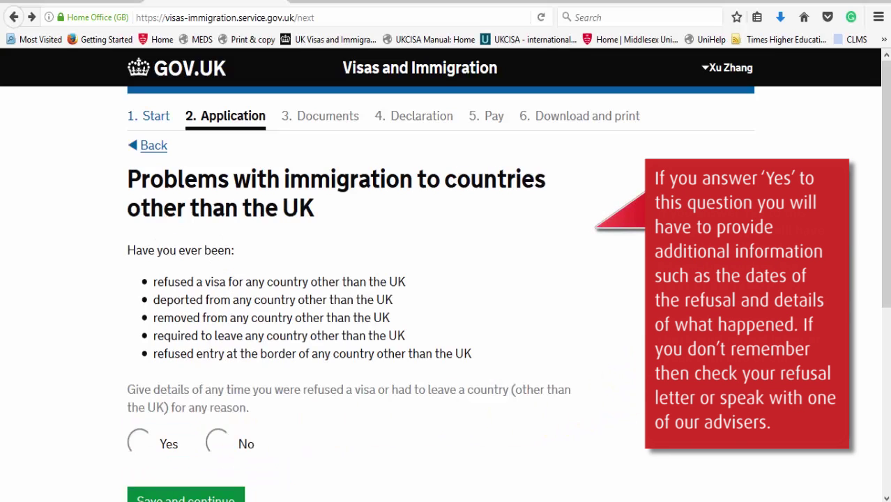
{"action": "left_click_drag", "start_coordinate": [885, 230], "coordinate": [888, 283]}
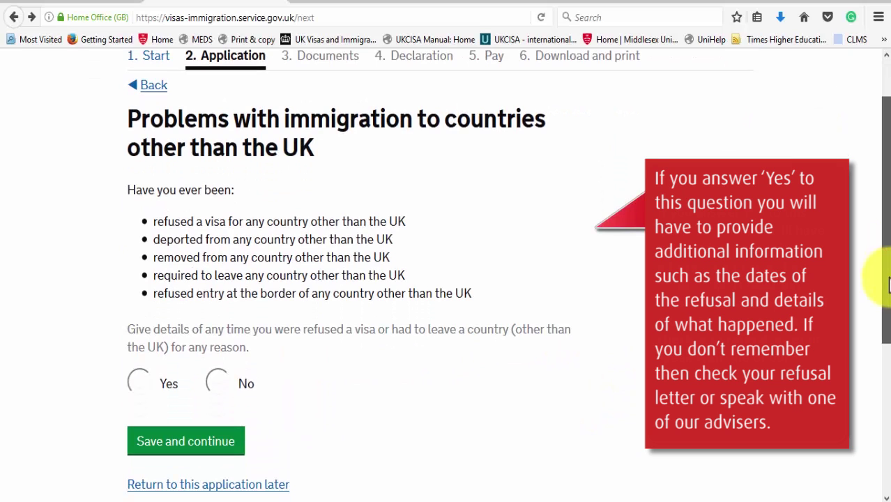
{"action": "scroll", "coordinate": [888, 282], "scroll_direction": "down", "scroll_amount": 1}
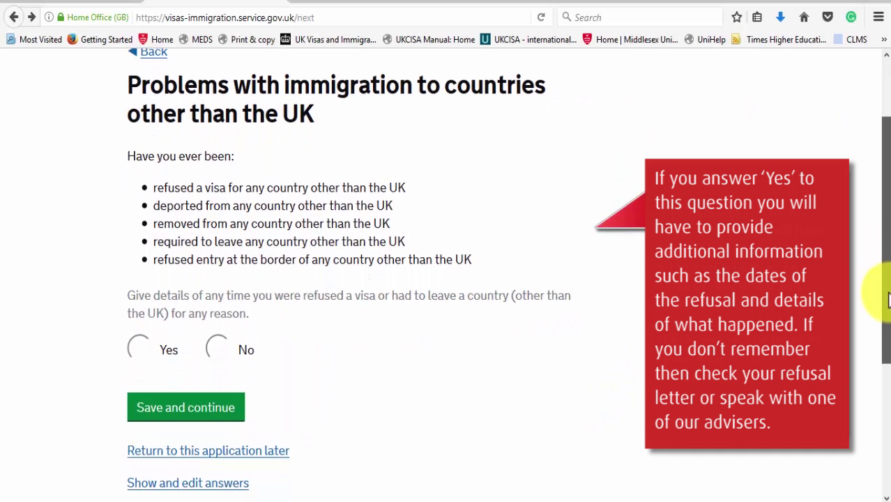
{"action": "left_click", "coordinate": [217, 350]}
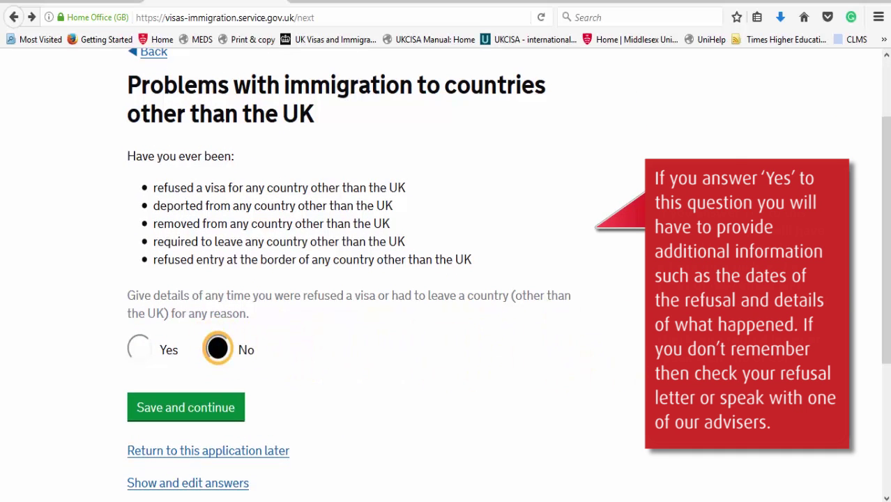
{"action": "scroll", "coordinate": [887, 231], "scroll_direction": "down", "scroll_amount": 1}
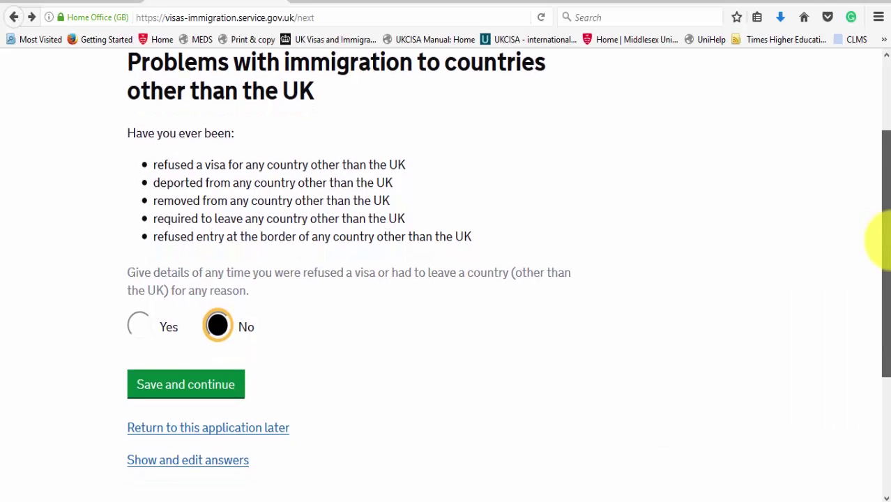
{"action": "left_click_drag", "start_coordinate": [884, 240], "coordinate": [884, 283]}
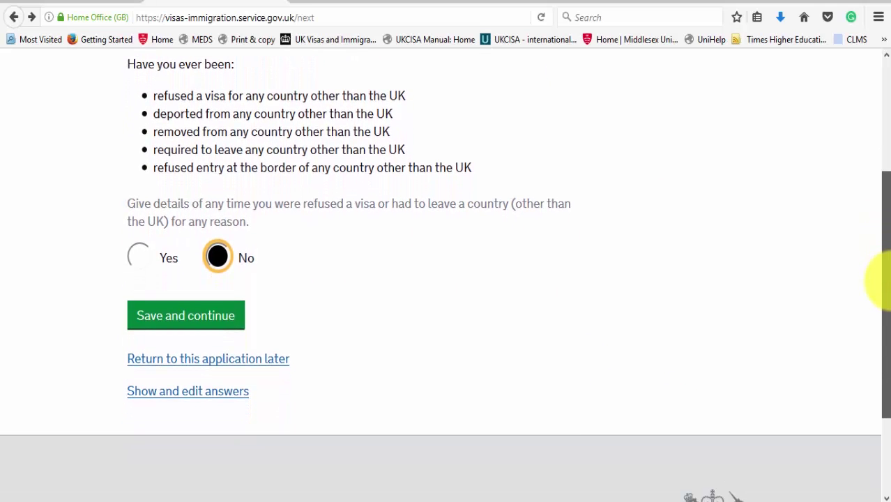
{"action": "left_click", "coordinate": [219, 325]}
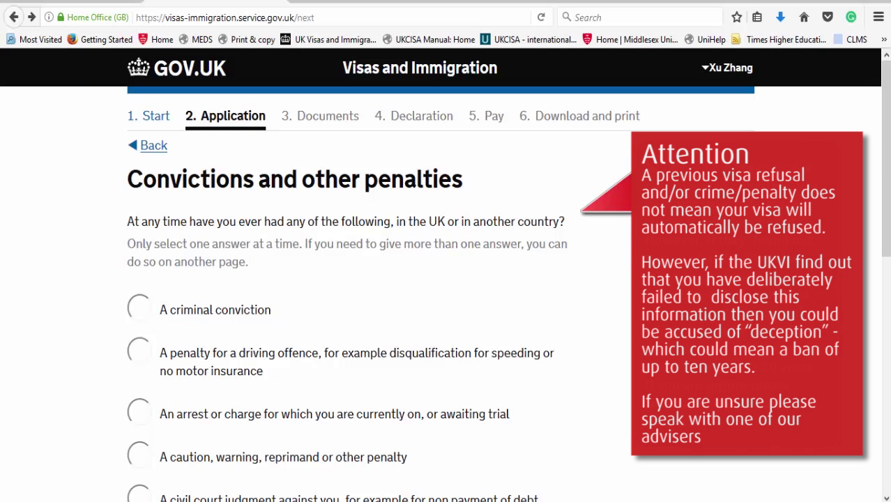
Step: Declare 'No, I have never had any of these' for convictions and penalties, then save
{"action": "scroll", "coordinate": [883, 179], "scroll_direction": "down", "scroll_amount": 1}
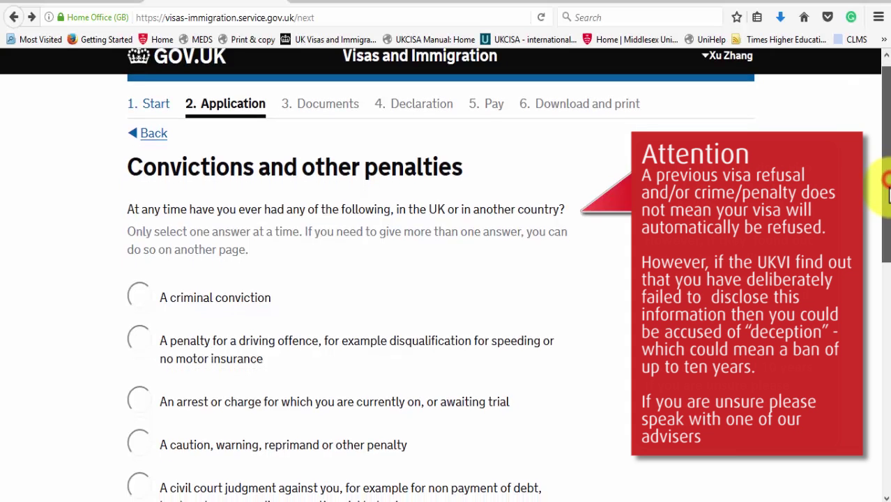
{"action": "scroll", "coordinate": [887, 202], "scroll_direction": "down", "scroll_amount": 1}
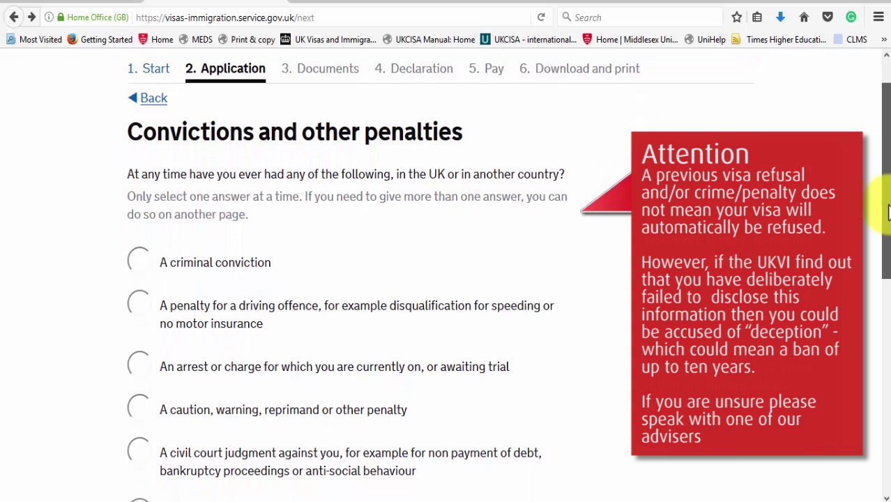
{"action": "left_click_drag", "start_coordinate": [888, 213], "coordinate": [886, 354]}
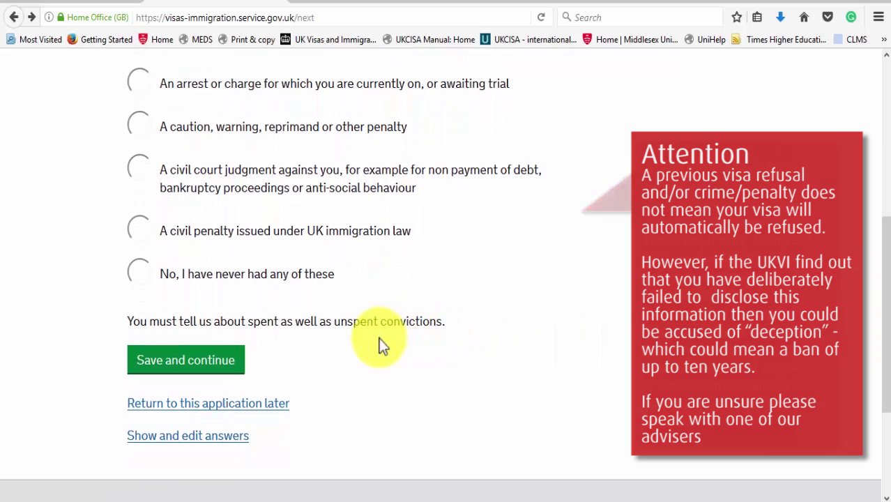
{"action": "left_click", "coordinate": [144, 289]}
{"action": "left_click", "coordinate": [167, 364]}
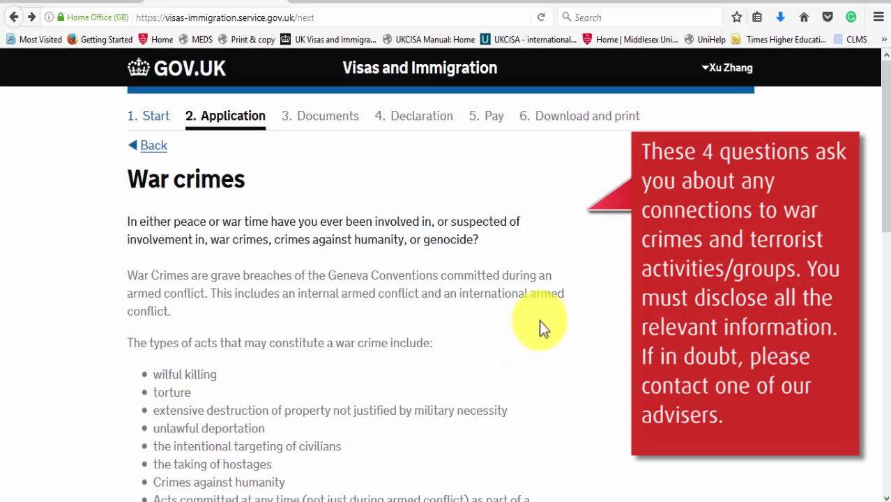
Step: Answer No to involvement in war crimes and in terrorist activities
{"action": "left_click_drag", "start_coordinate": [886, 201], "coordinate": [869, 388]}
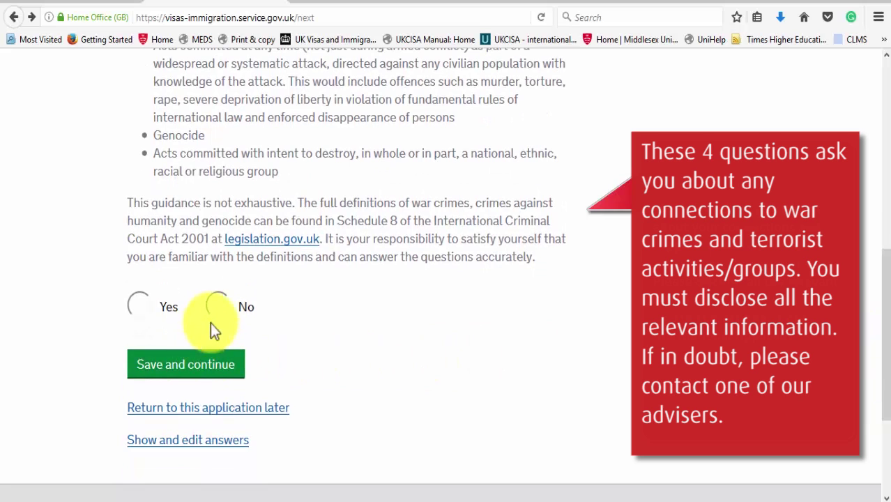
{"action": "left_click", "coordinate": [217, 305]}
{"action": "left_click", "coordinate": [218, 366]}
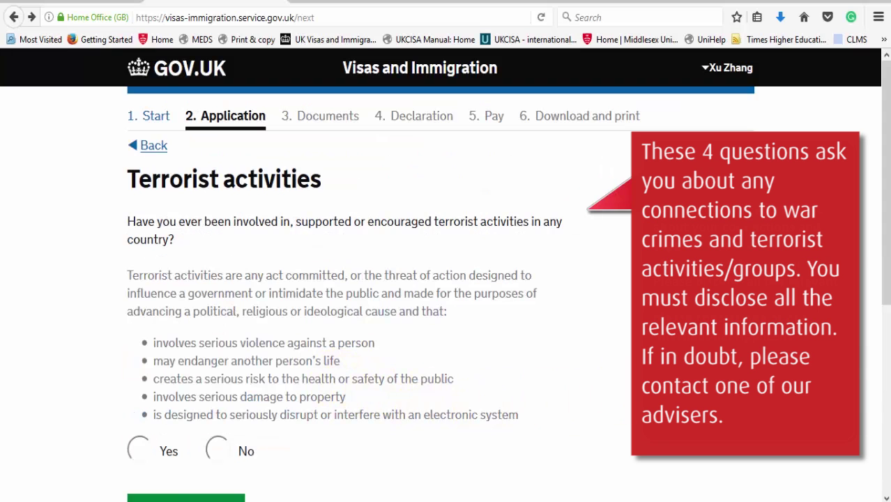
{"action": "left_click_drag", "start_coordinate": [886, 222], "coordinate": [884, 285]}
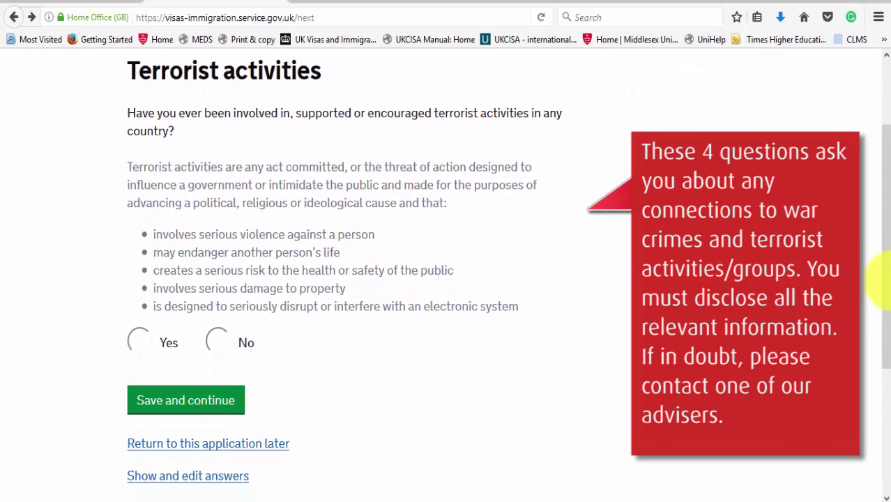
{"action": "left_click", "coordinate": [217, 341]}
{"action": "left_click", "coordinate": [203, 403]}
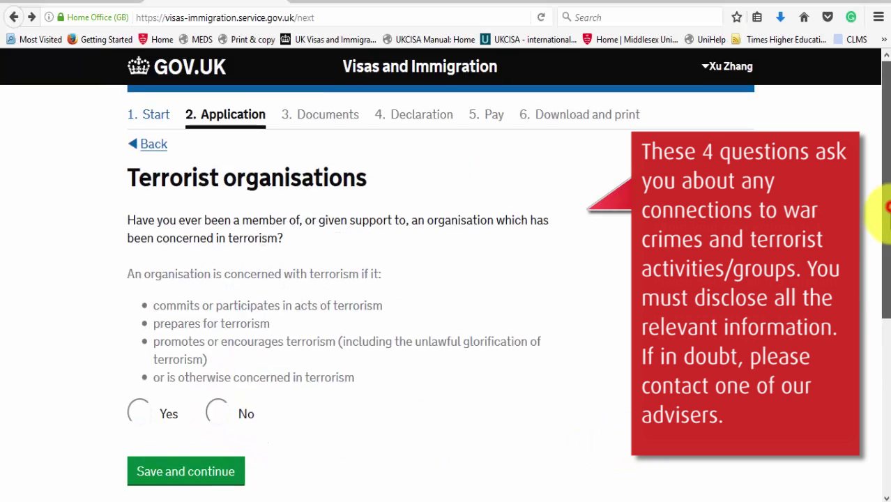
Step: Answer No to supporting terrorist organisations and to holding terrorist views
{"action": "left_click_drag", "start_coordinate": [887, 201], "coordinate": [887, 278]}
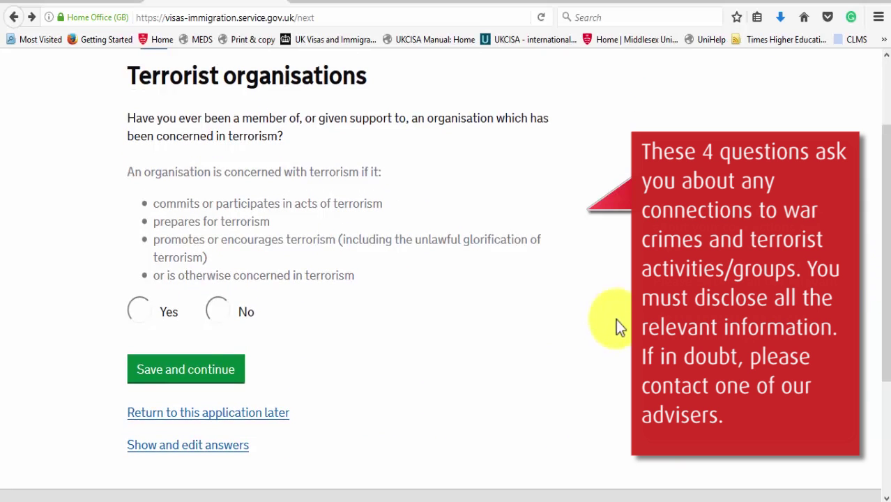
{"action": "left_click", "coordinate": [212, 323]}
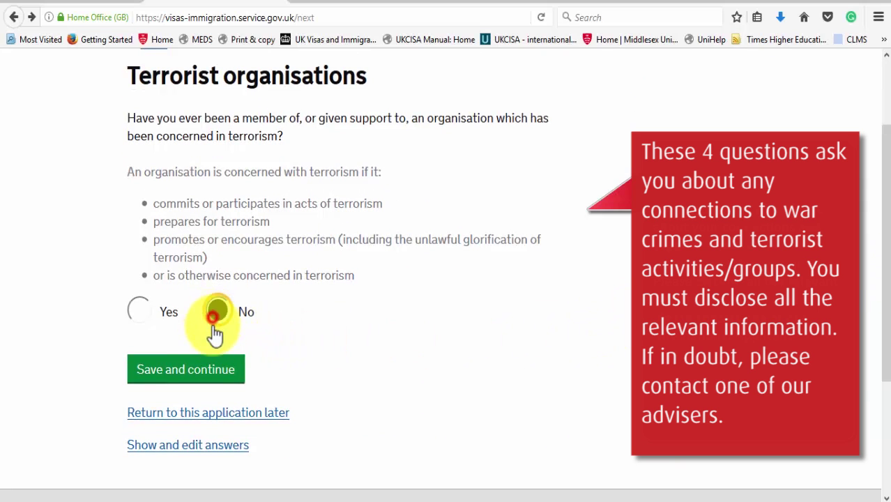
{"action": "left_click", "coordinate": [209, 371]}
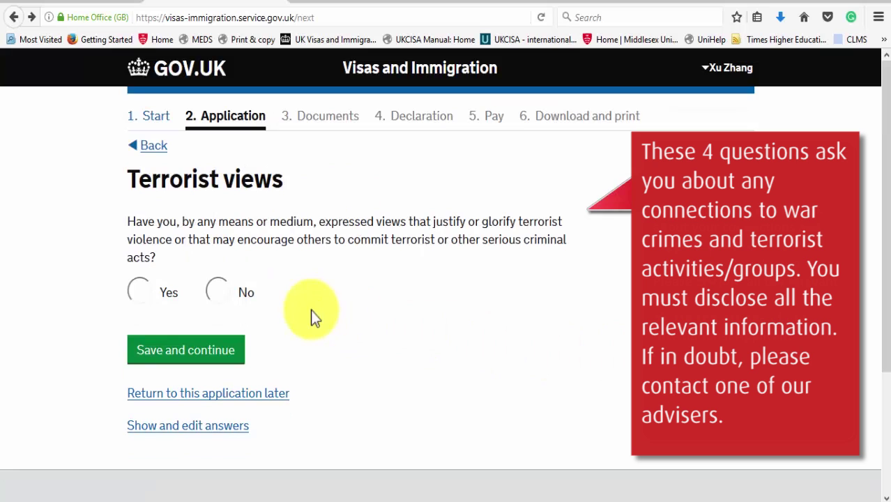
{"action": "left_click", "coordinate": [216, 292]}
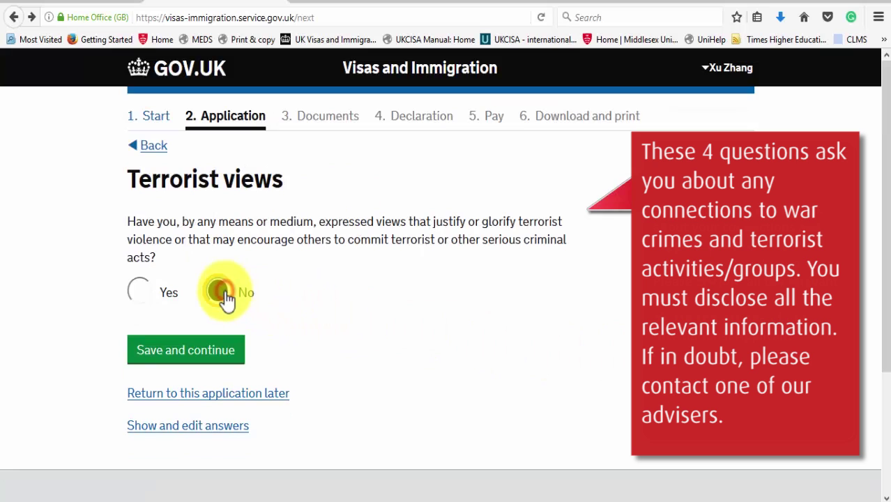
{"action": "left_click", "coordinate": [179, 359]}
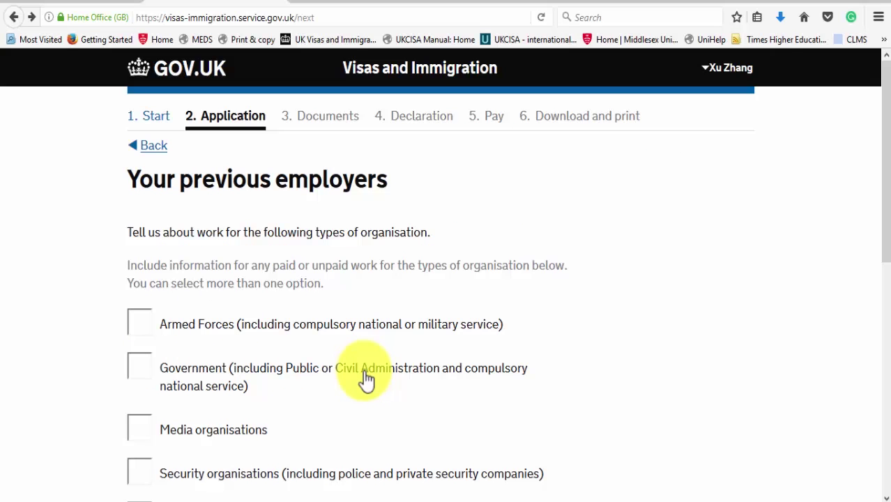
Step: Declare 'I have not worked in any of the jobs listed above' for previous employers
{"action": "left_click_drag", "start_coordinate": [884, 207], "coordinate": [868, 371]}
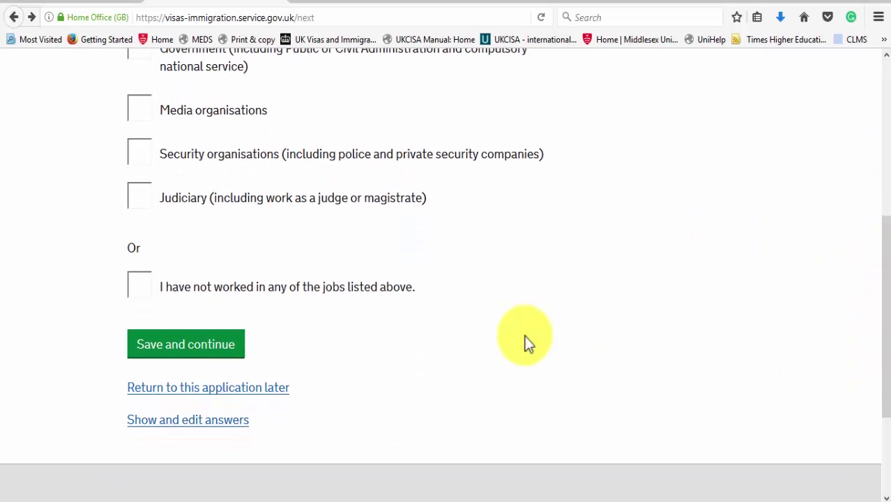
{"action": "left_click", "coordinate": [297, 290]}
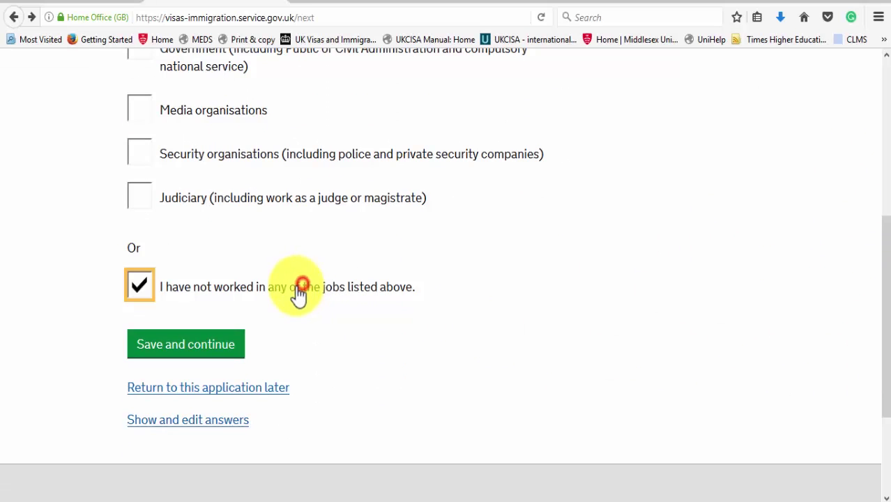
{"action": "left_click", "coordinate": [216, 356]}
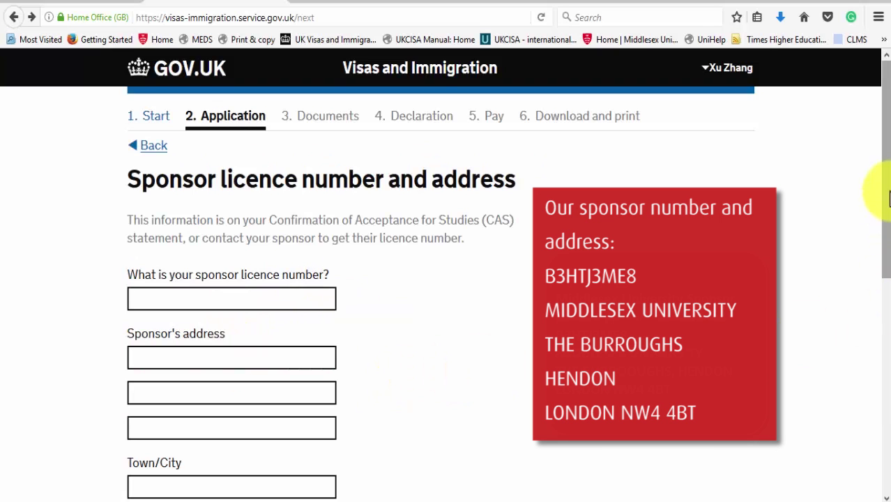
Step: Enter the sponsor licence number
{"action": "left_click_drag", "start_coordinate": [883, 195], "coordinate": [887, 243]}
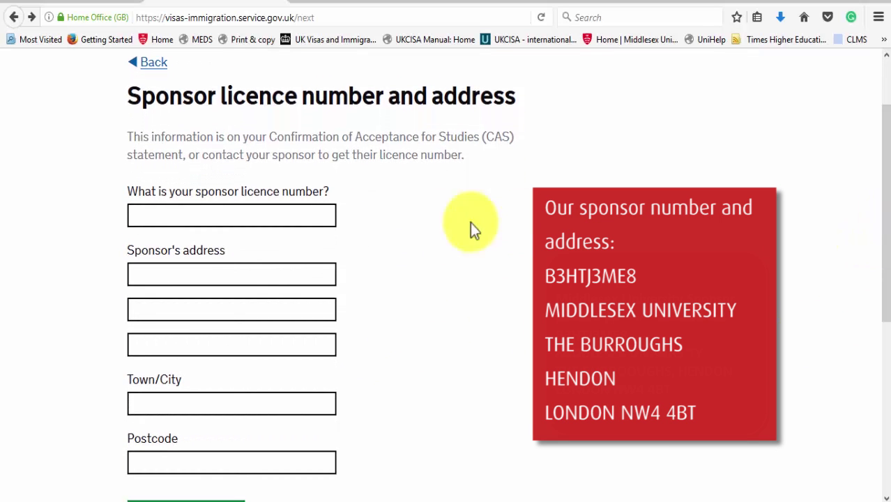
{"action": "left_click", "coordinate": [292, 218]}
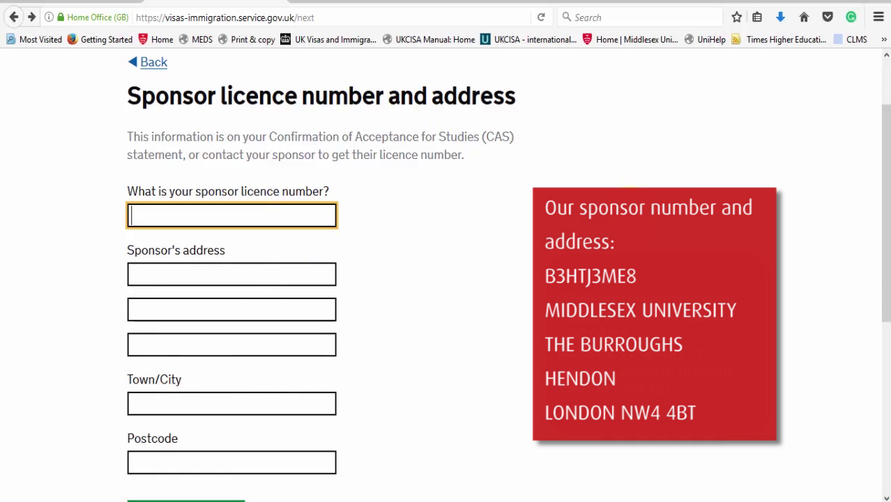
{"action": "type", "text": "B3"}
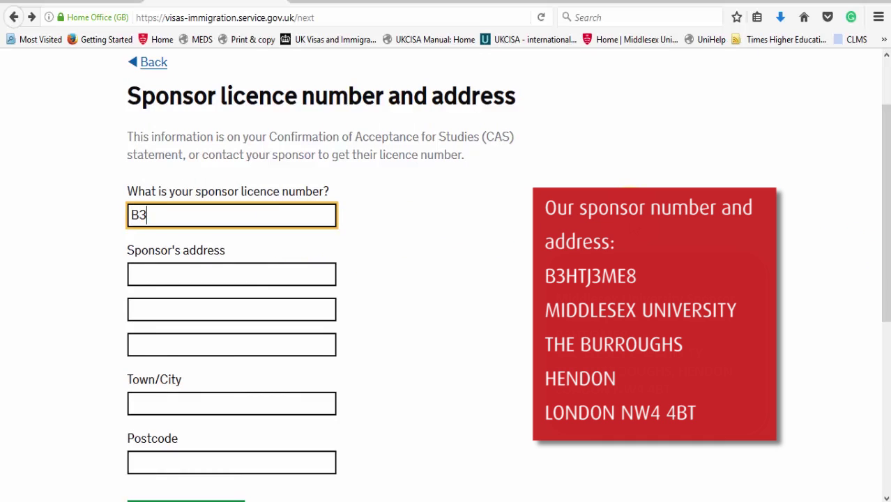
{"action": "type", "text": "HTJ3ME"}
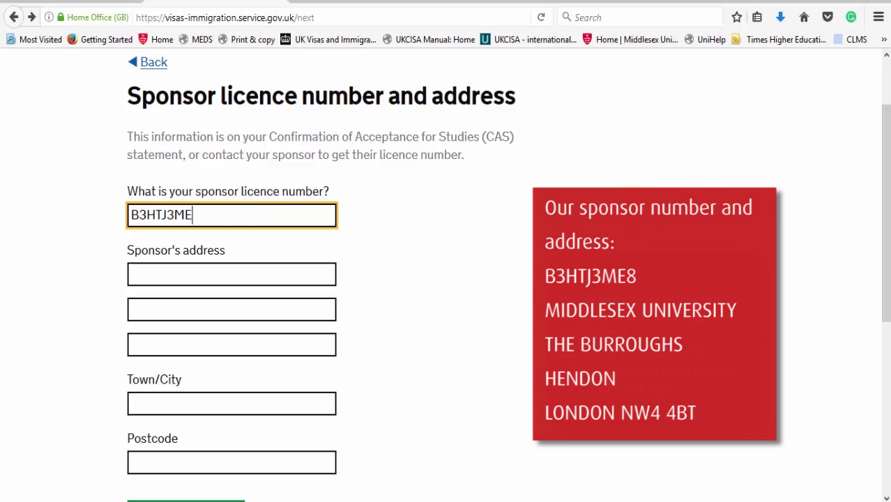
{"action": "type", "text": "8"}
Step: Enter the sponsor address Middlesex University, The Burroughs, Hendon, NW4 4BT and save
{"action": "left_click", "coordinate": [267, 278]}
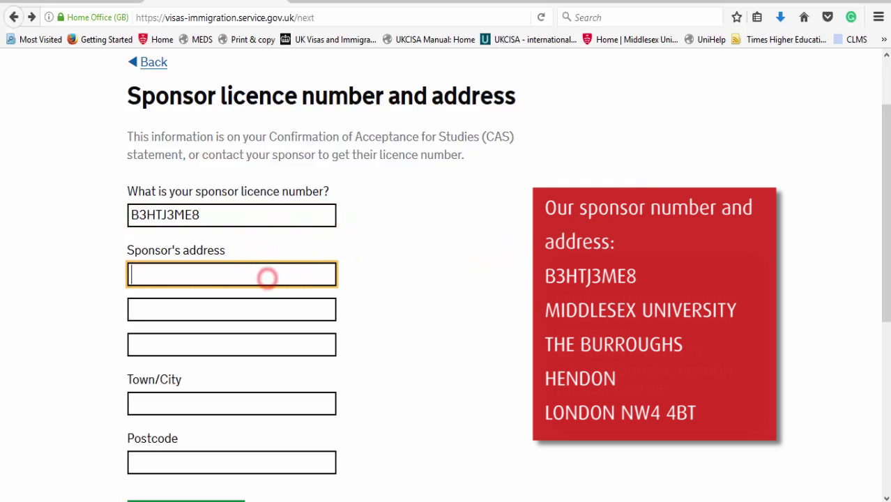
{"action": "type", "text": "Mid"}
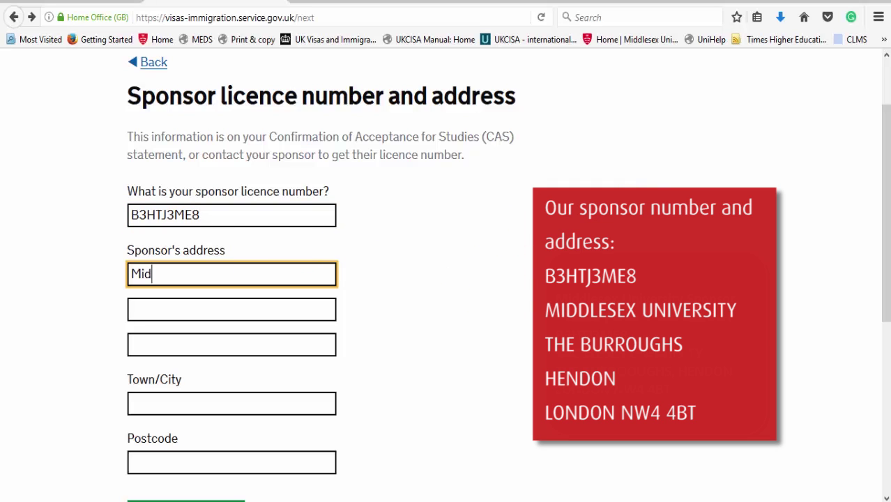
{"action": "type", "text": "dlesex Unive"}
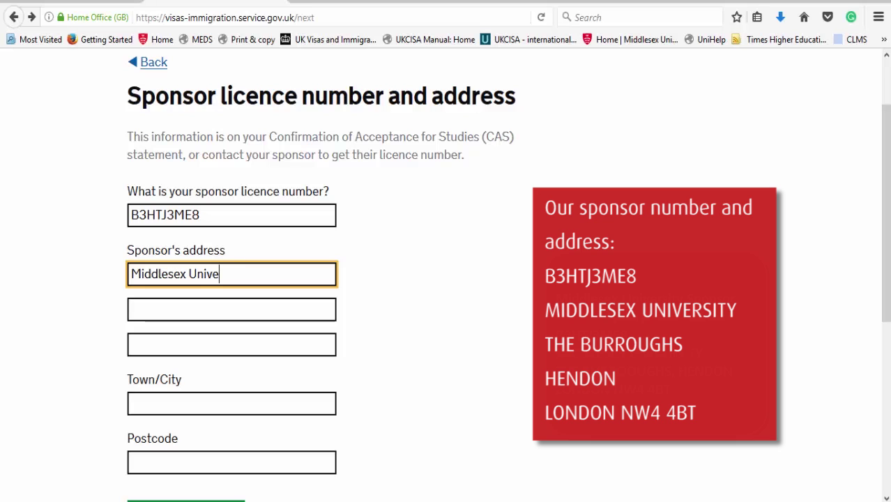
{"action": "type", "text": "rsity"}
{"action": "key", "text": "Tab"}
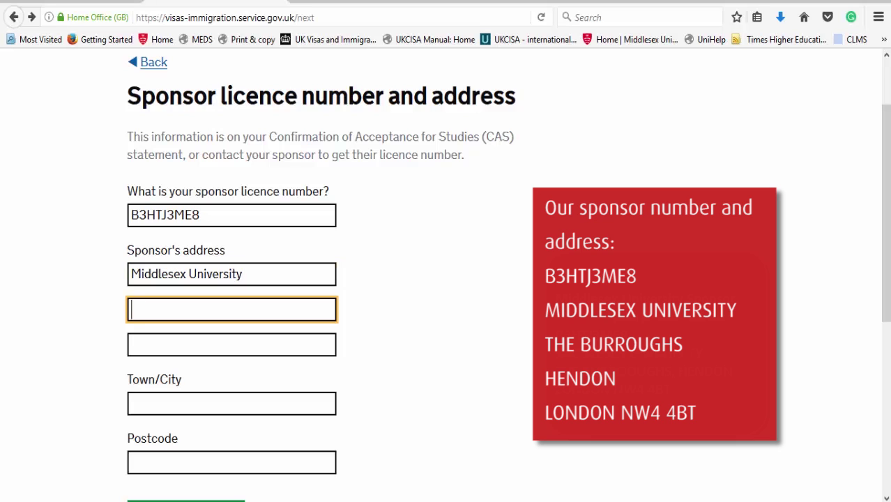
{"action": "type", "text": "The Burroughs"}
{"action": "key", "text": "Tab"}
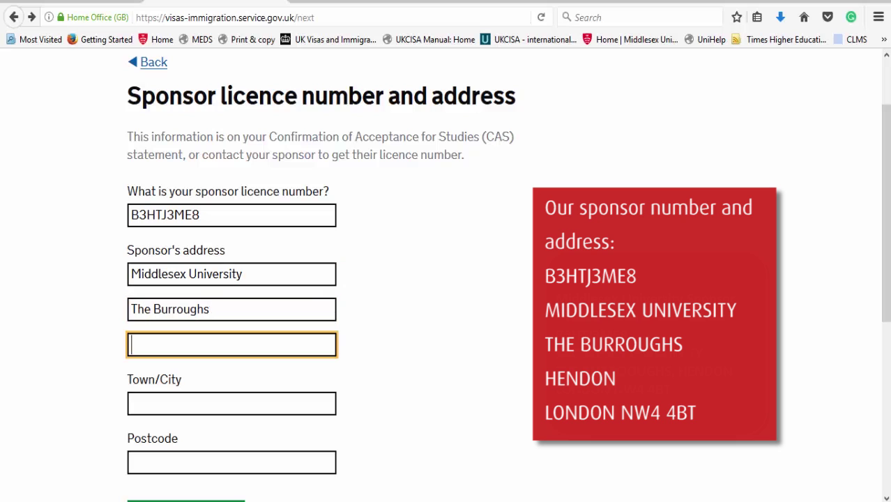
{"action": "key", "text": "Tab"}
{"action": "type", "text": "H"}
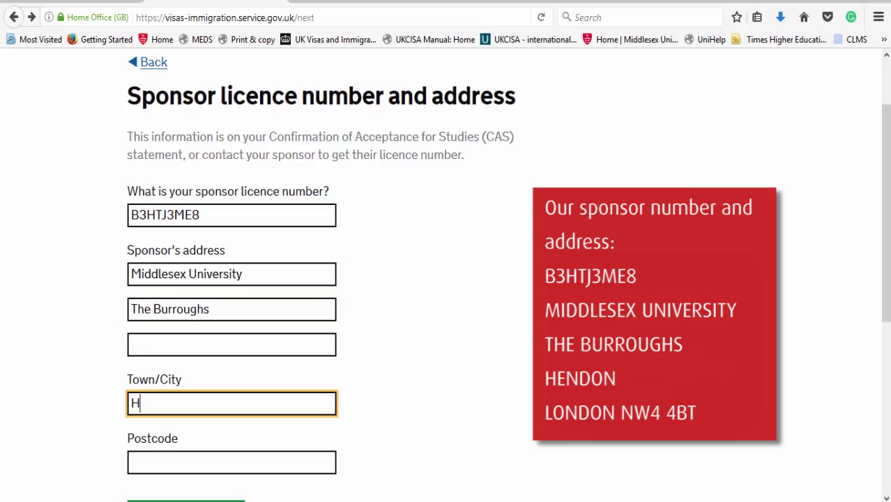
{"action": "type", "text": "endon"}
{"action": "key", "text": "Tab"}
{"action": "type", "text": "NW"}
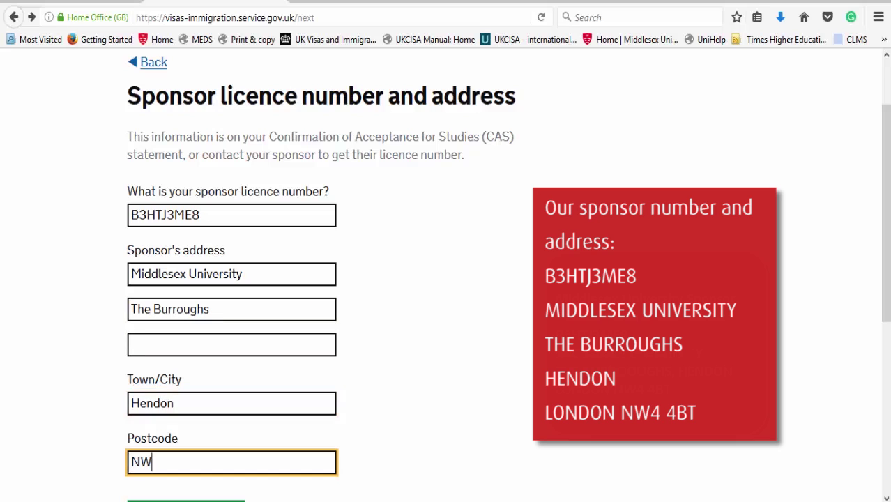
{"action": "type", "text": "4 4BT"}
{"action": "left_click_drag", "start_coordinate": [887, 219], "coordinate": [885, 322]}
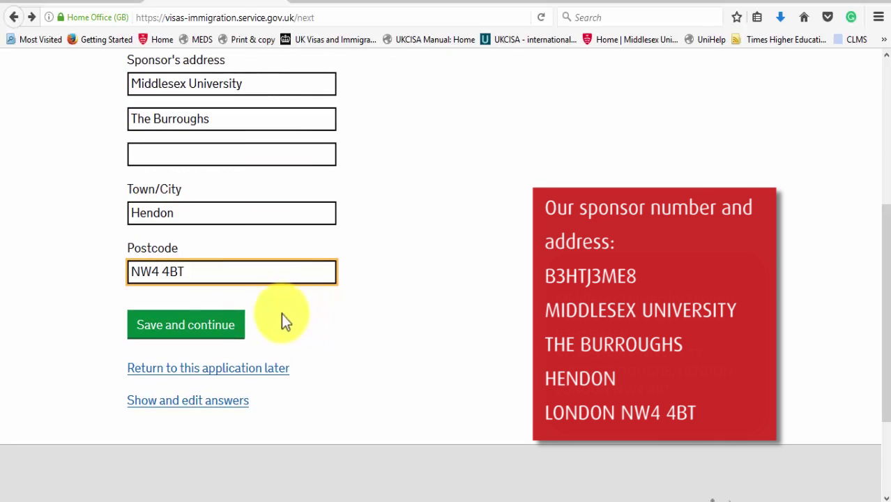
{"action": "left_click", "coordinate": [224, 332]}
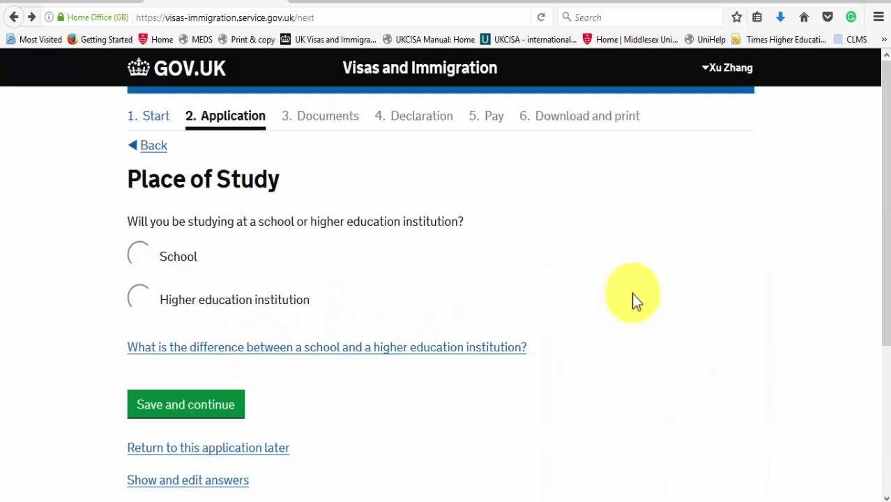
Step: Choose higher education institution as the place of study and confirm the listed site as the main study site
{"action": "left_click", "coordinate": [255, 302]}
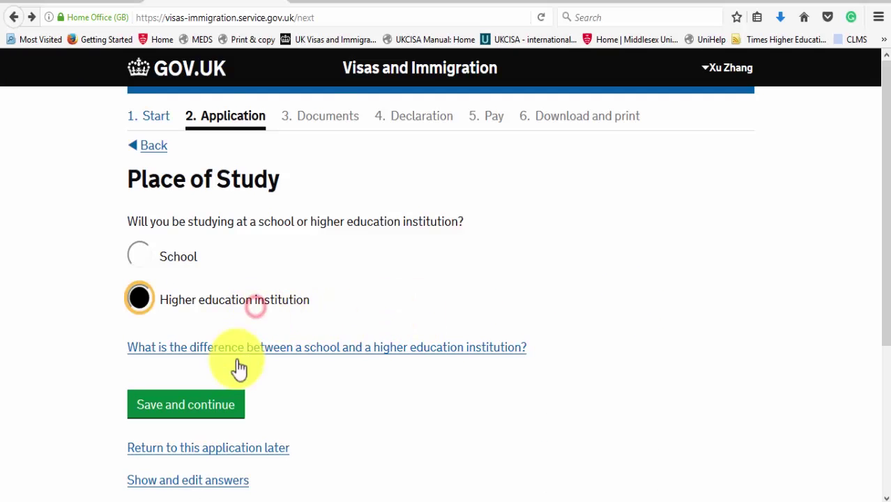
{"action": "left_click", "coordinate": [221, 408]}
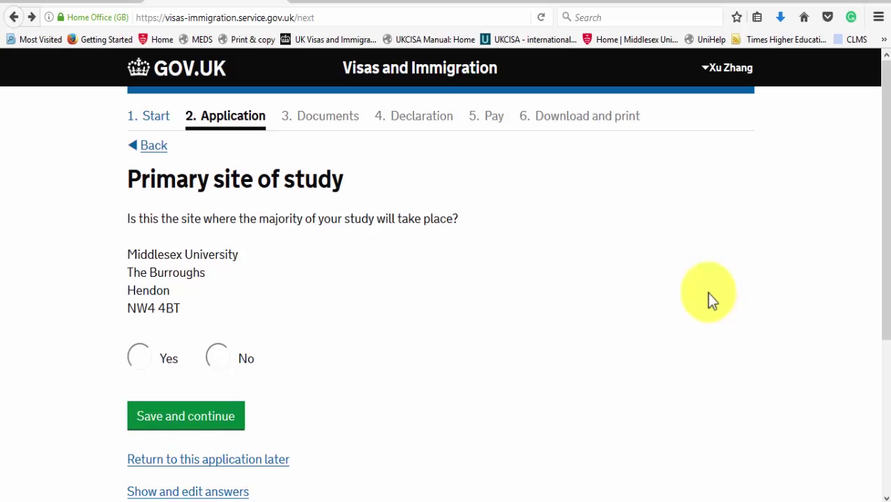
{"action": "left_click", "coordinate": [143, 359]}
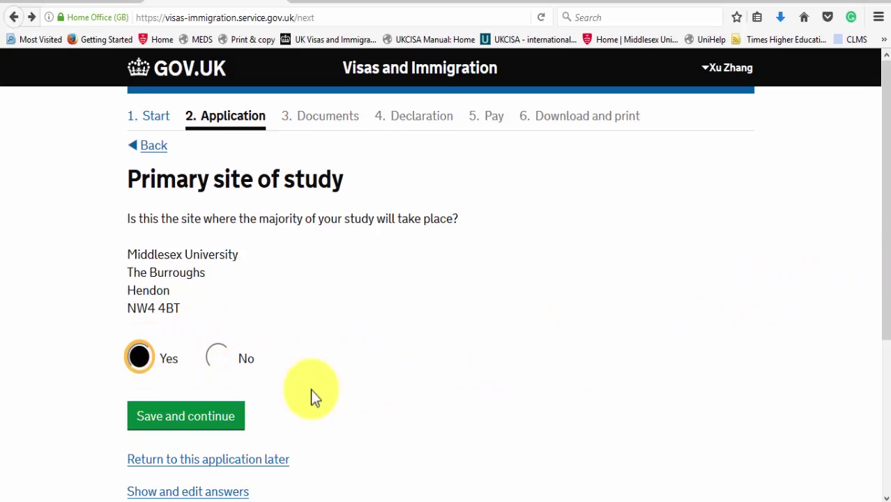
{"action": "left_click", "coordinate": [206, 417]}
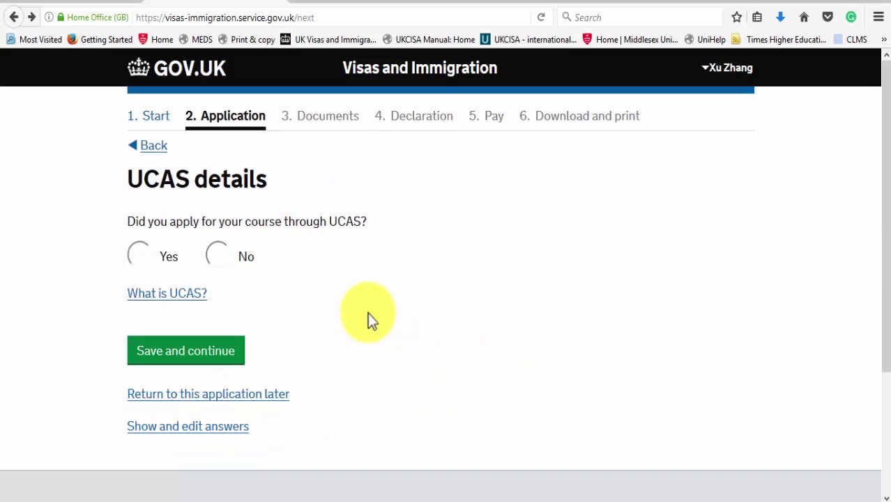
Step: Answer No to applying through UCAS, needing ATAS permission, and having an official financial sponsor
{"action": "left_click", "coordinate": [218, 261]}
{"action": "left_click", "coordinate": [210, 362]}
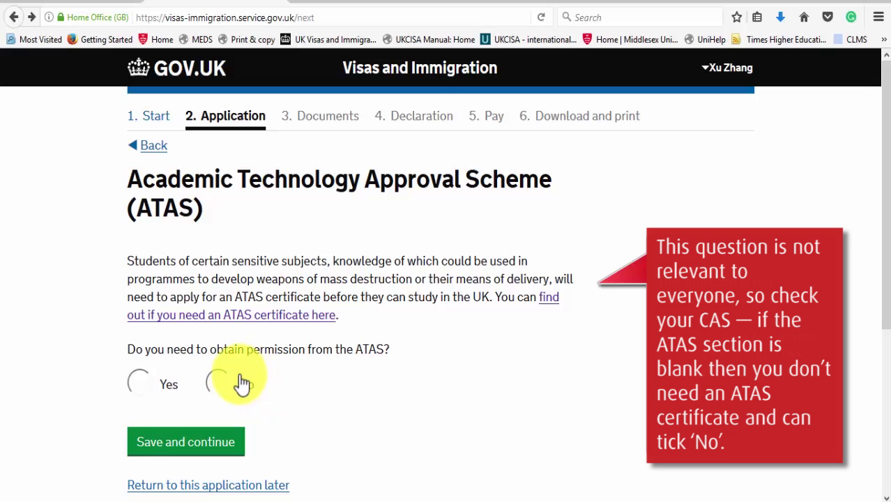
{"action": "left_click", "coordinate": [217, 382]}
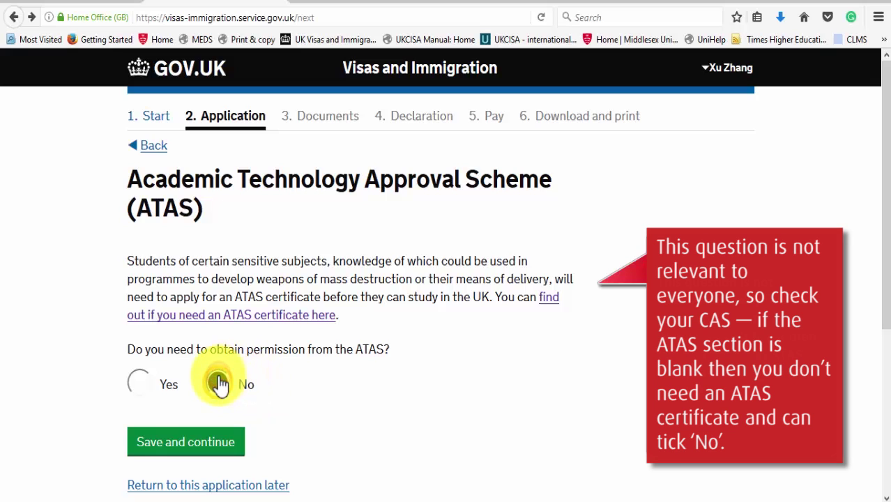
{"action": "left_click", "coordinate": [184, 447]}
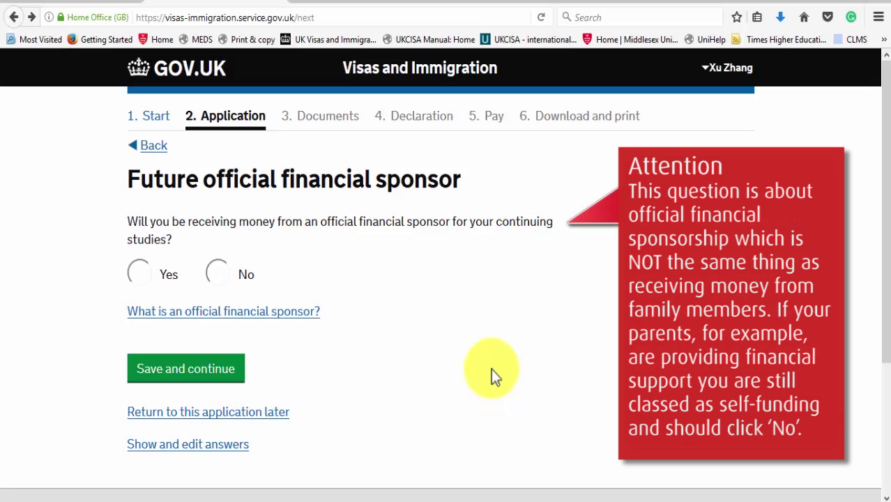
{"action": "left_click", "coordinate": [216, 276]}
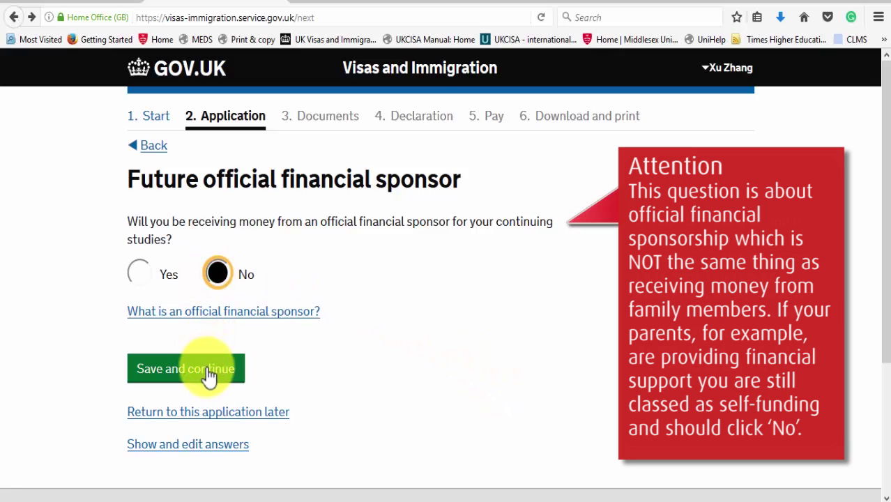
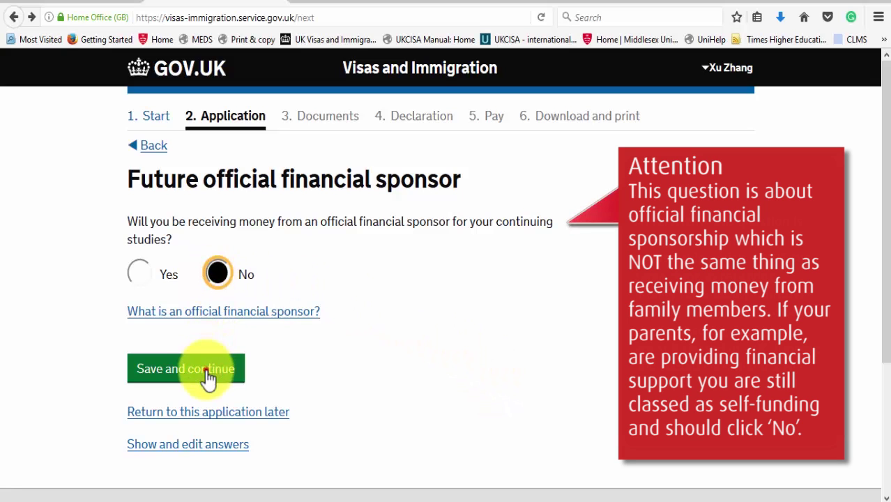
Step: Save the No answer to the future official financial sponsor question
{"action": "left_click", "coordinate": [208, 373]}
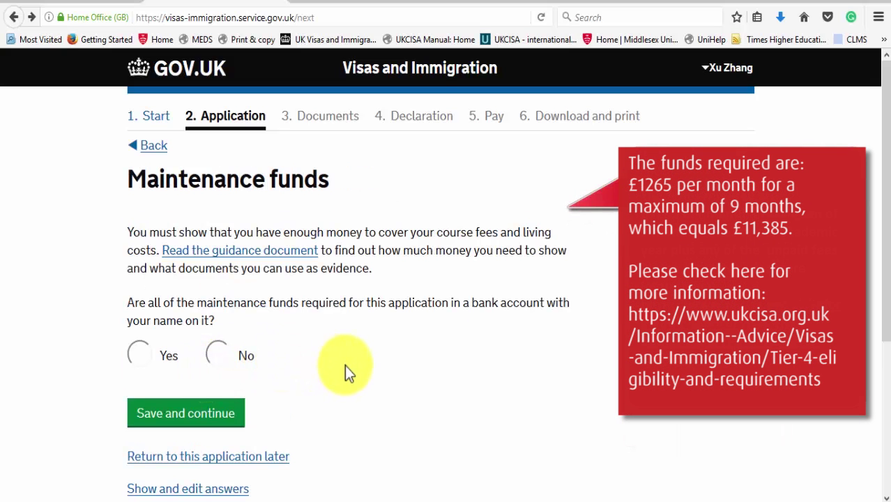
Step: Answer Yes that maintenance funds are held in your own bank account, and save
{"action": "scroll", "coordinate": [344, 365], "scroll_direction": "down", "scroll_amount": 2}
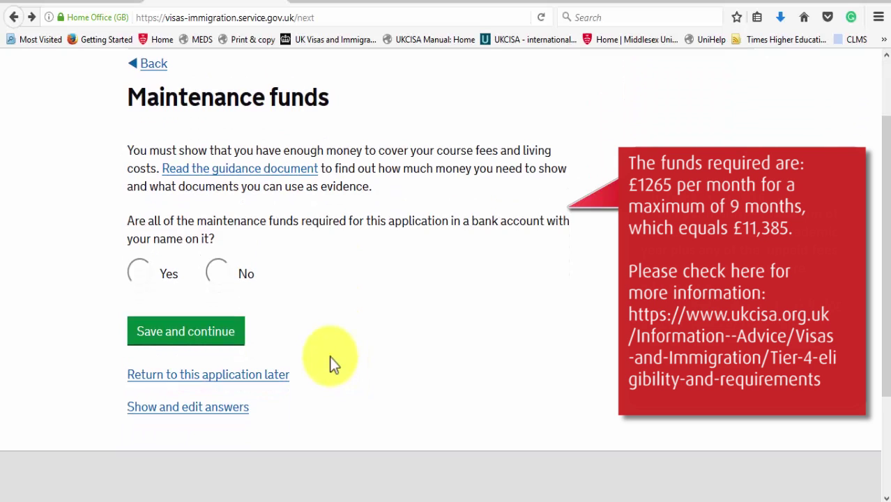
{"action": "left_click", "coordinate": [138, 272]}
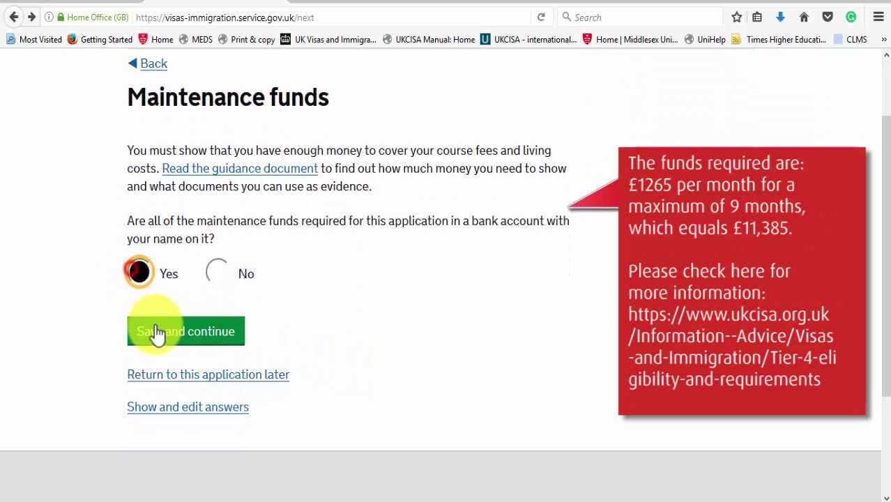
{"action": "left_click", "coordinate": [172, 334]}
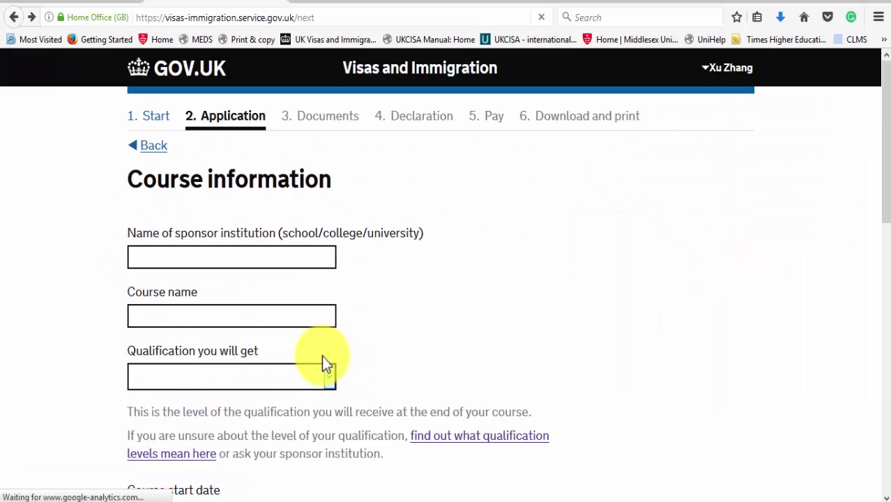
{"action": "left_click", "coordinate": [265, 258]}
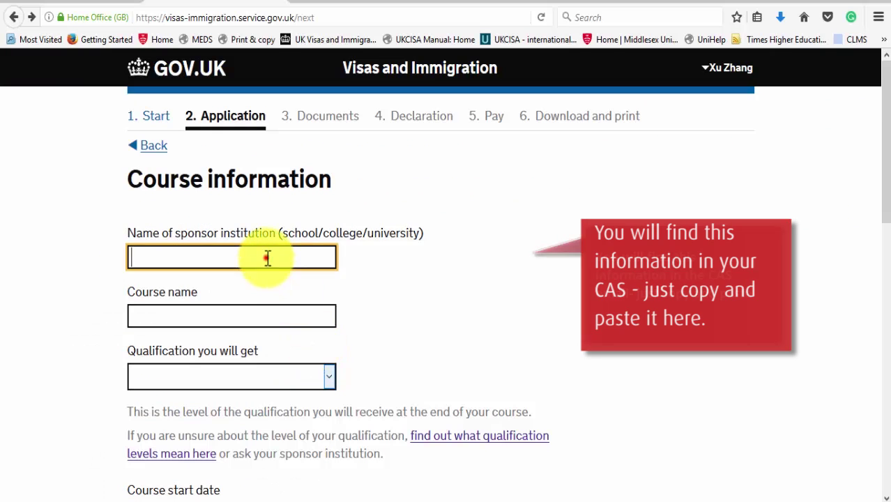
Step: Enter Middlesex University, BA Business Management, RQF6/SCQF9/10, 24/09/2018–31/07/2021, not sabbatical officer, and save
{"action": "left_click_drag", "start_coordinate": [886, 175], "coordinate": [885, 227]}
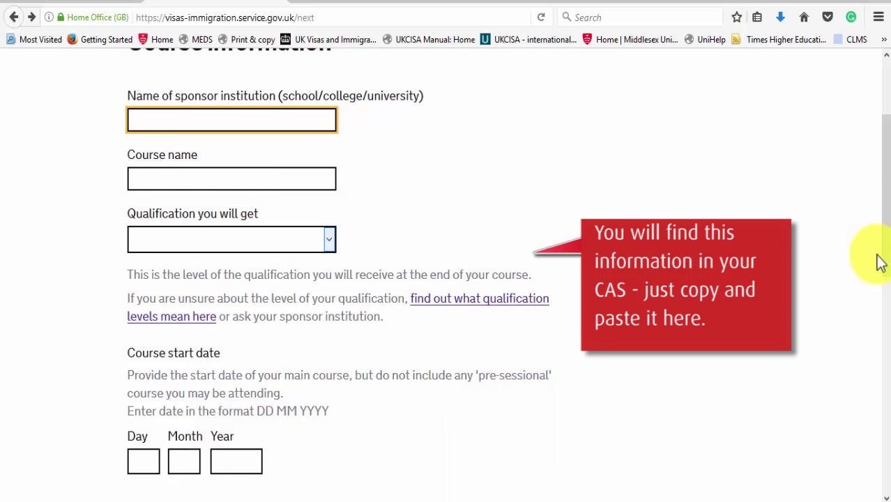
{"action": "type", "text": "Middlesex University"}
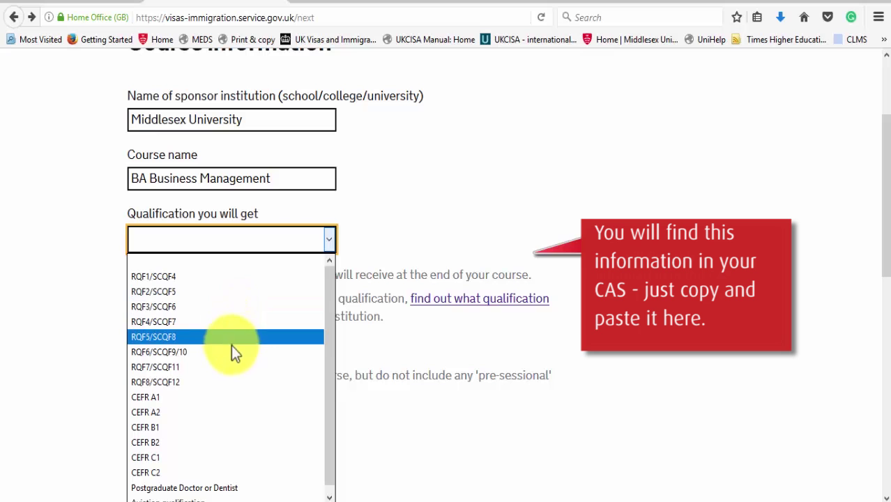
{"action": "left_click", "coordinate": [231, 350]}
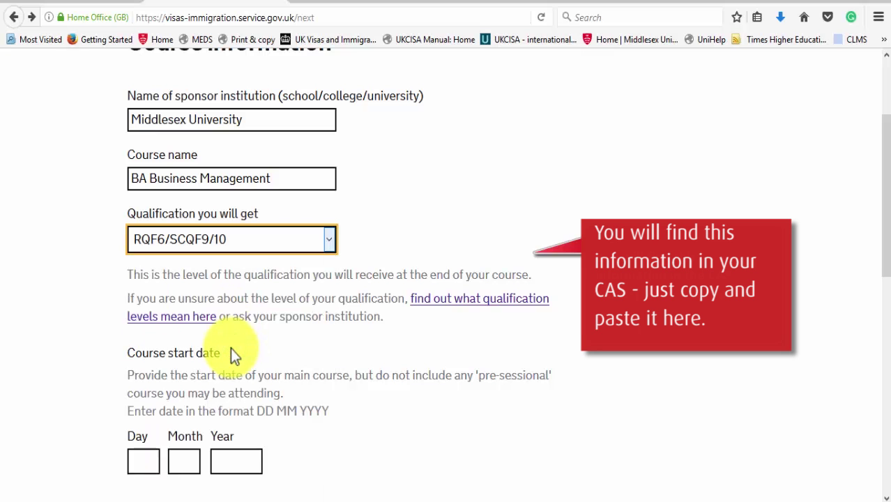
{"action": "left_click_drag", "start_coordinate": [883, 249], "coordinate": [889, 352]}
{"action": "left_click", "coordinate": [143, 240]}
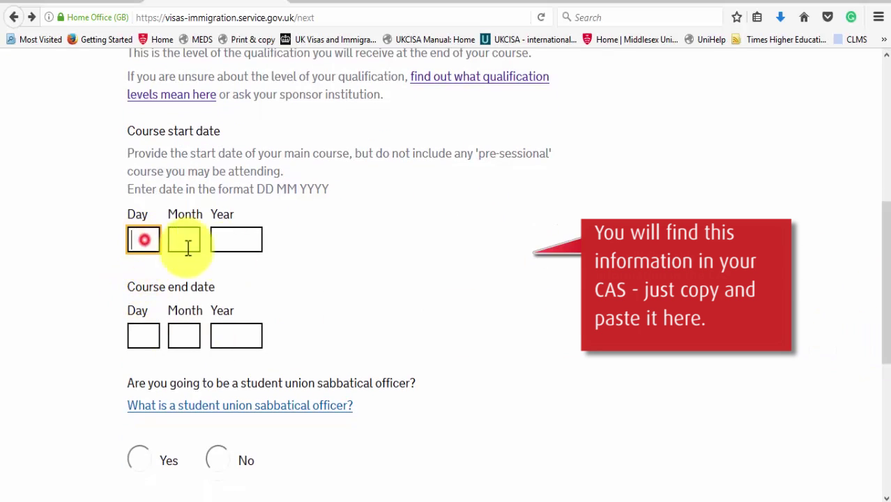
{"action": "type", "text": "2"}
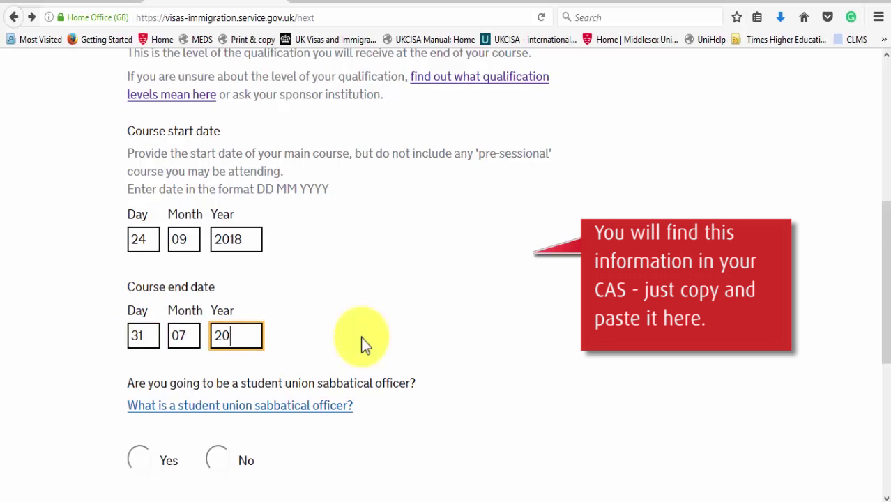
{"action": "type", "text": "21"}
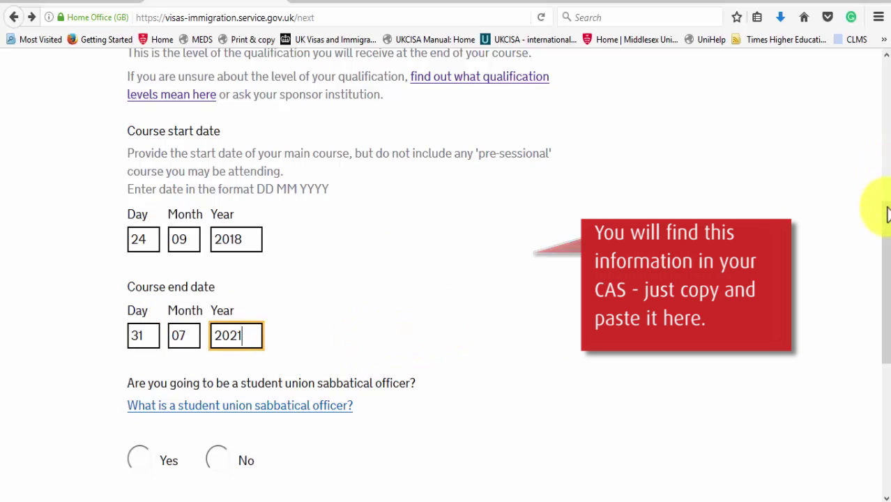
{"action": "left_click_drag", "start_coordinate": [887, 217], "coordinate": [886, 289]}
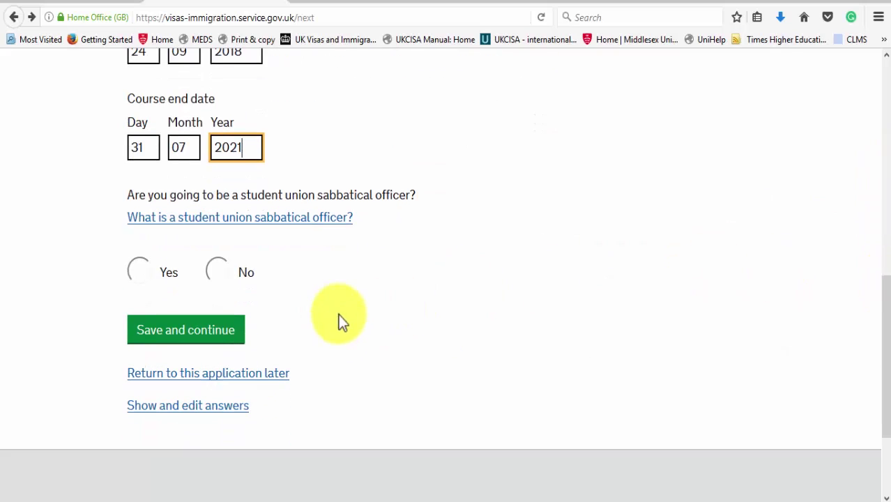
{"action": "left_click", "coordinate": [222, 274]}
{"action": "left_click", "coordinate": [223, 333]}
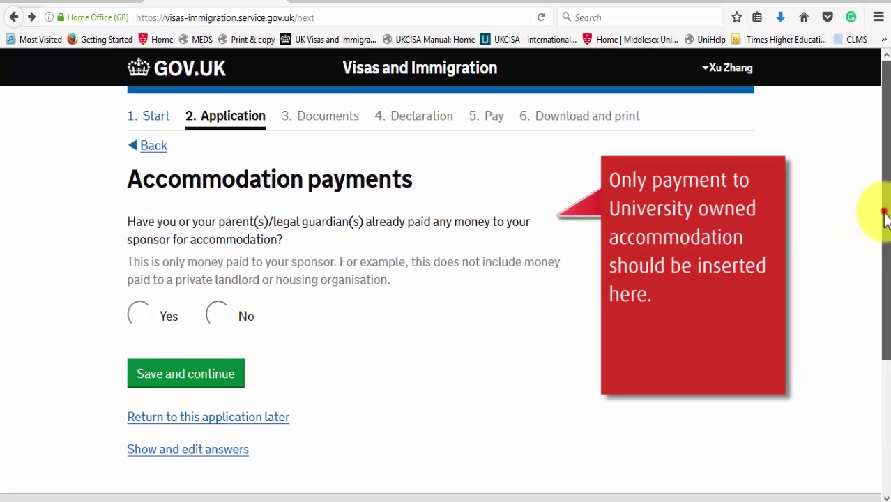
Step: Answer No to accommodation payments made to the sponsor and save
{"action": "left_click_drag", "start_coordinate": [882, 214], "coordinate": [876, 269]}
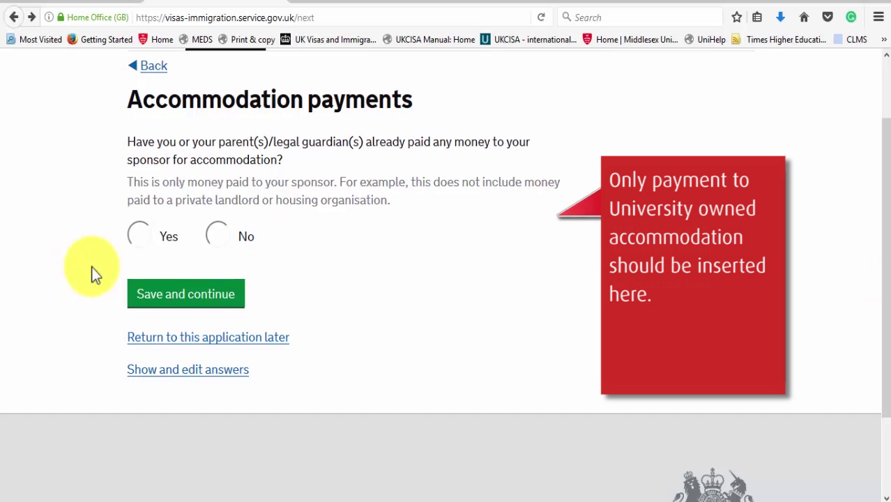
{"action": "left_click", "coordinate": [218, 236]}
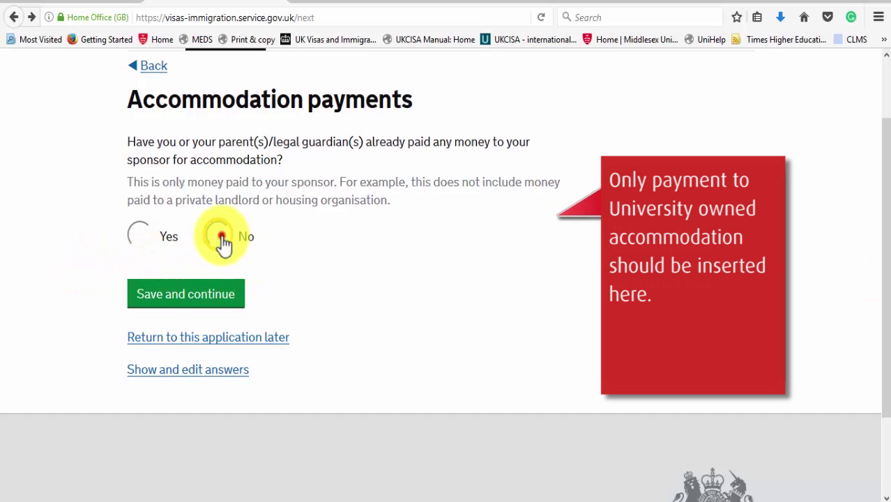
{"action": "left_click", "coordinate": [223, 293]}
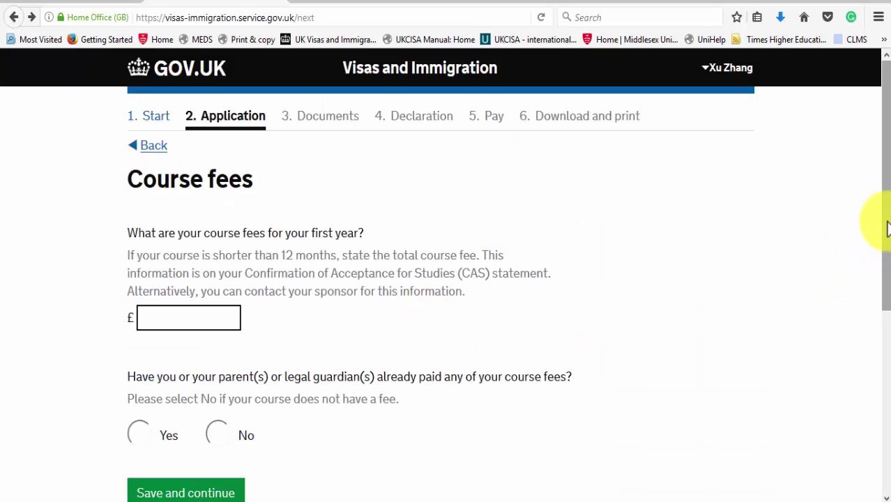
Step: Record £12000 first-year fees, £12000 already paid, confirmed by the sponsor on the CAS, and save
{"action": "left_click_drag", "start_coordinate": [886, 225], "coordinate": [889, 295]}
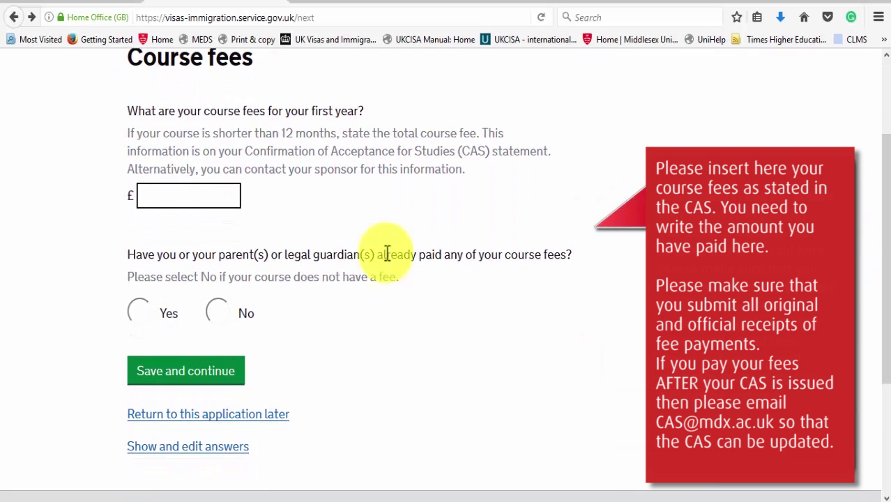
{"action": "left_click", "coordinate": [213, 197]}
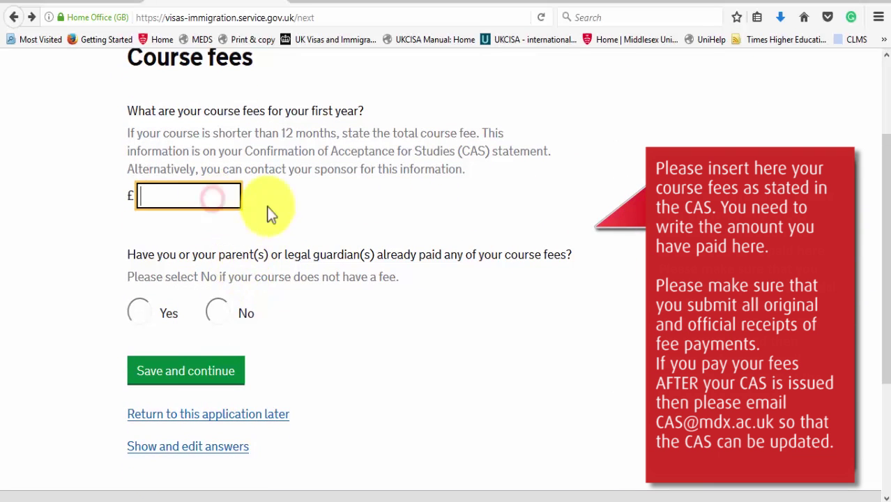
{"action": "type", "text": "120"}
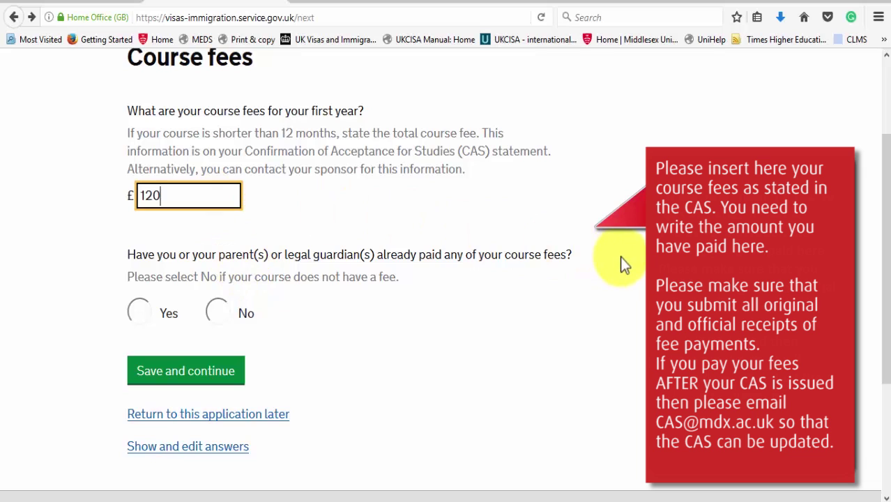
{"action": "type", "text": "00"}
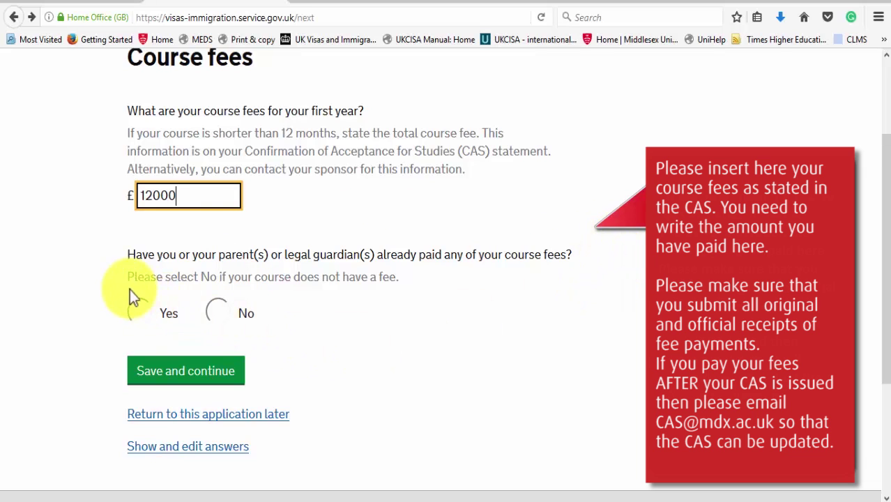
{"action": "left_click", "coordinate": [140, 315]}
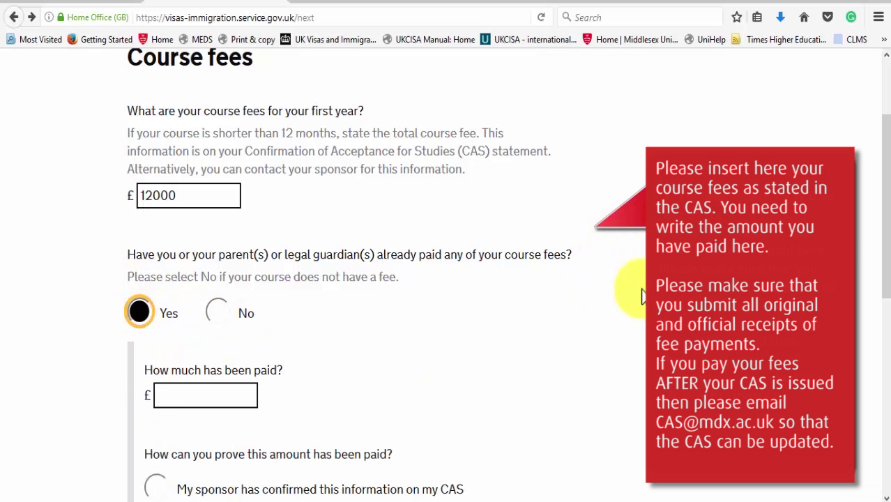
{"action": "left_click_drag", "start_coordinate": [882, 218], "coordinate": [889, 295]}
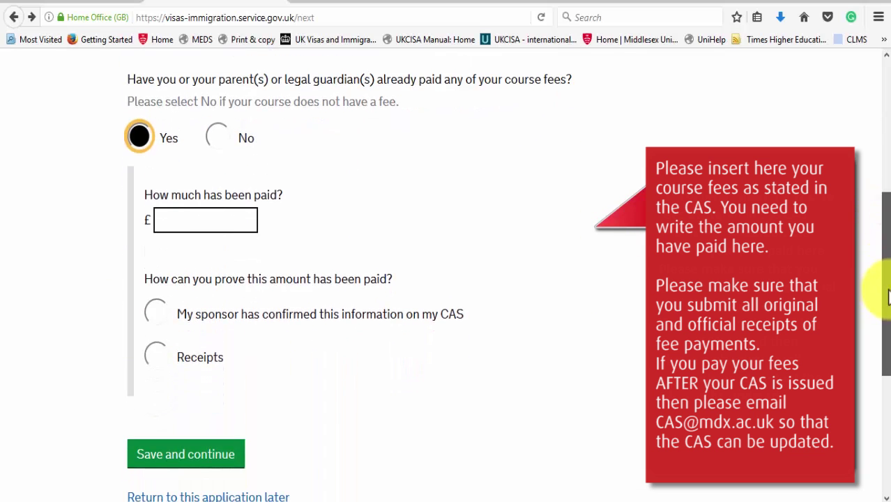
{"action": "left_click", "coordinate": [237, 220]}
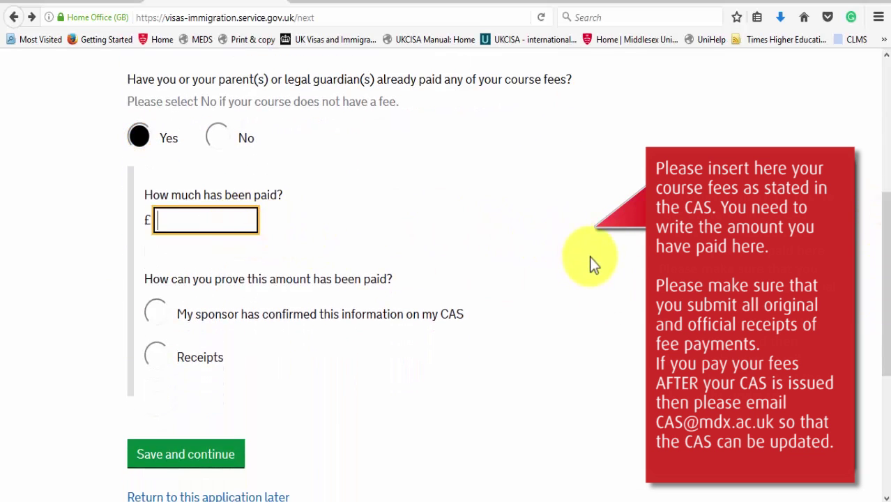
{"action": "type", "text": "12000"}
{"action": "left_click", "coordinate": [155, 315]}
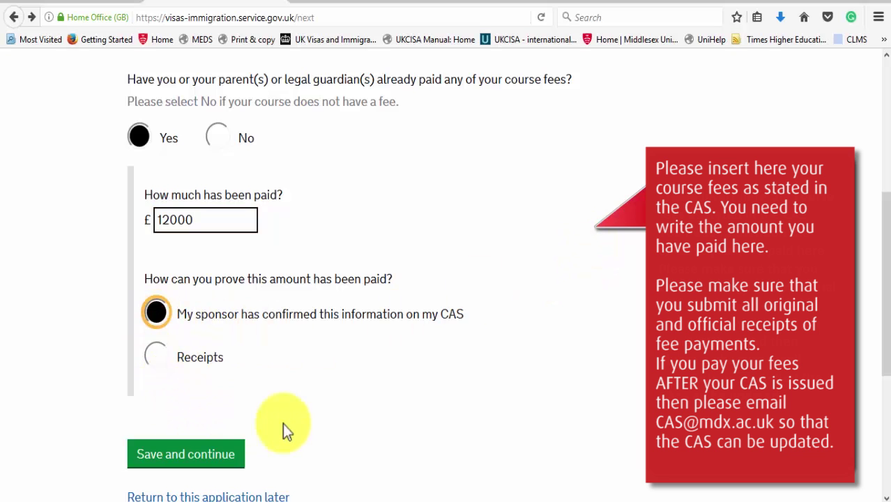
{"action": "left_click", "coordinate": [221, 452]}
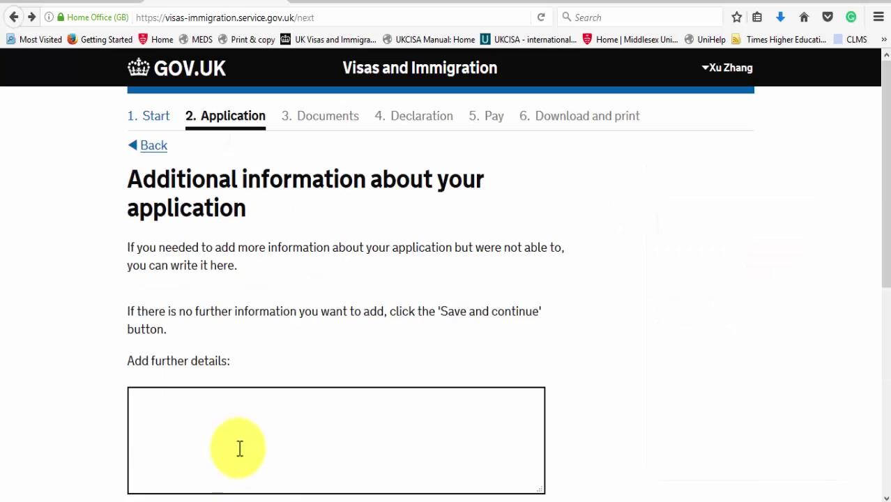
Step: Leave the further details box empty and save the Additional information page
{"action": "left_click_drag", "start_coordinate": [886, 223], "coordinate": [876, 336]}
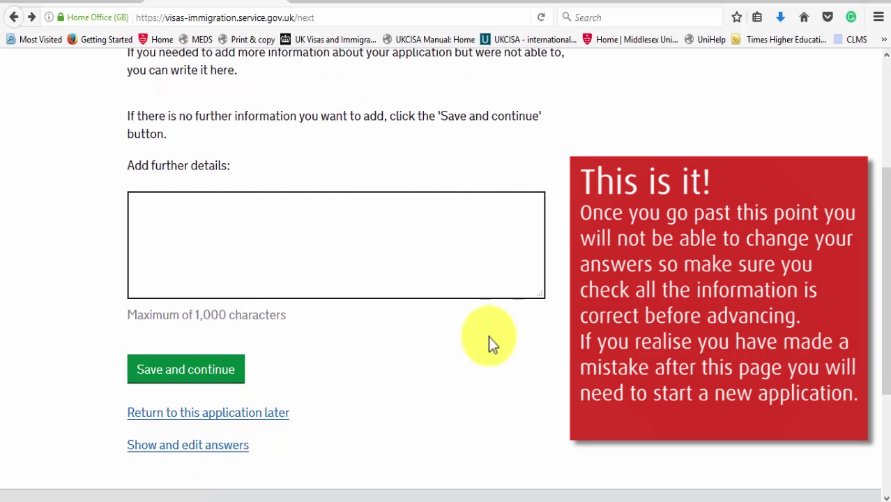
{"action": "left_click", "coordinate": [224, 374]}
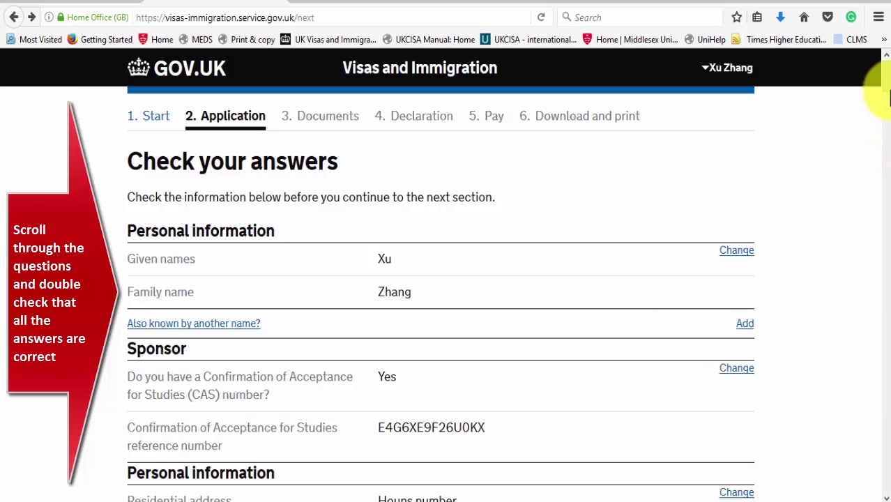
Step: Review the application's Check your answers summary and continue to the Documents stage
{"action": "left_click_drag", "start_coordinate": [885, 69], "coordinate": [888, 475]}
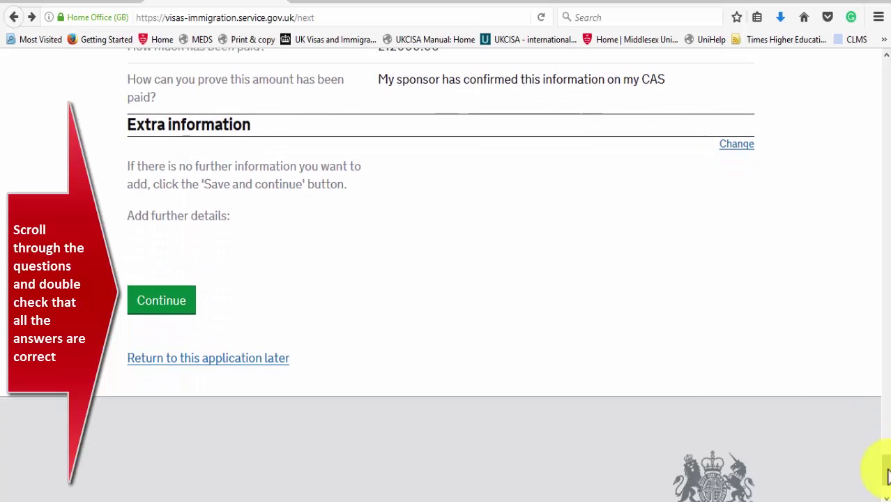
{"action": "left_click", "coordinate": [169, 302]}
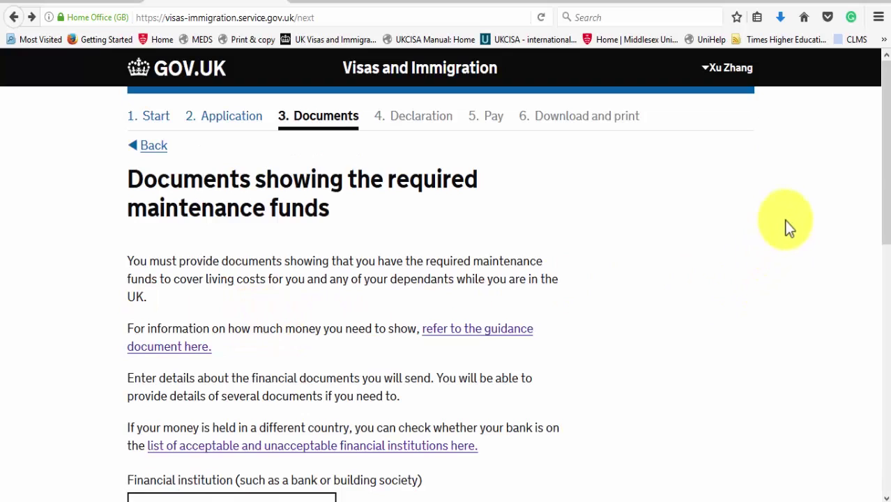
{"action": "left_click_drag", "start_coordinate": [887, 158], "coordinate": [887, 265]}
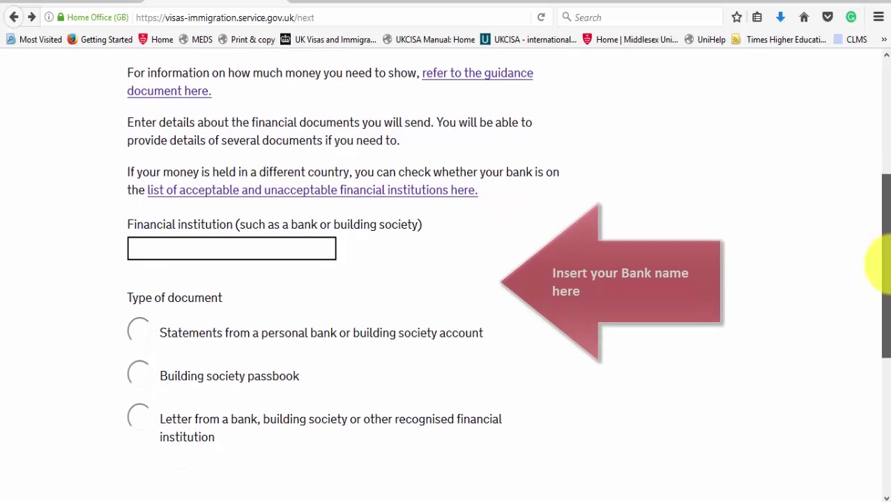
Step: Record personal bank statements from Bank of China as the financial document and save
{"action": "left_click", "coordinate": [244, 247]}
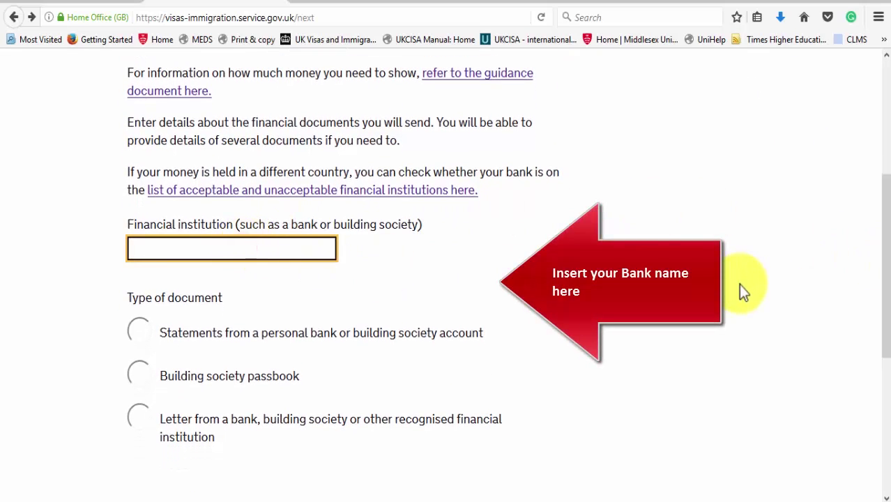
{"action": "type", "text": "Bank of China"}
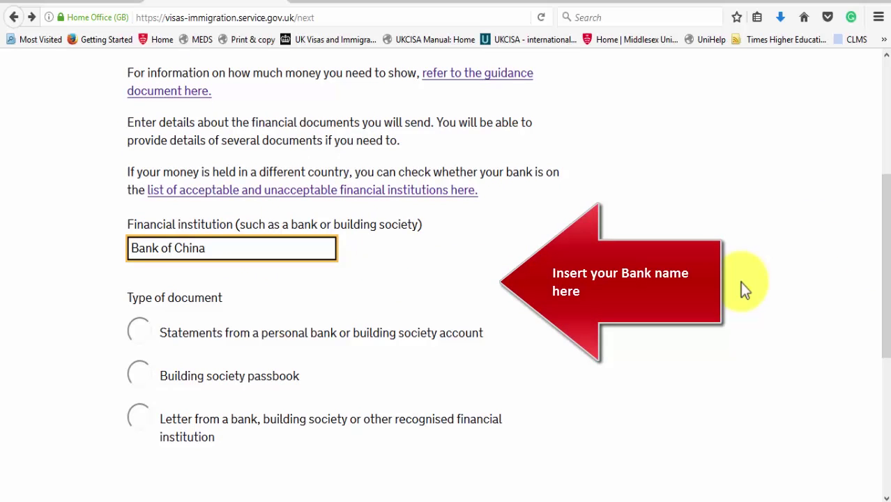
{"action": "left_click", "coordinate": [137, 333]}
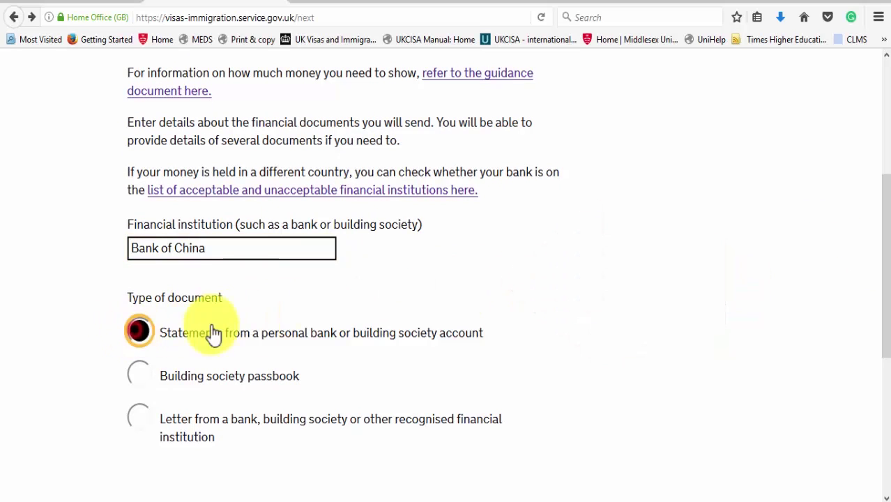
{"action": "left_click_drag", "start_coordinate": [887, 255], "coordinate": [864, 356]}
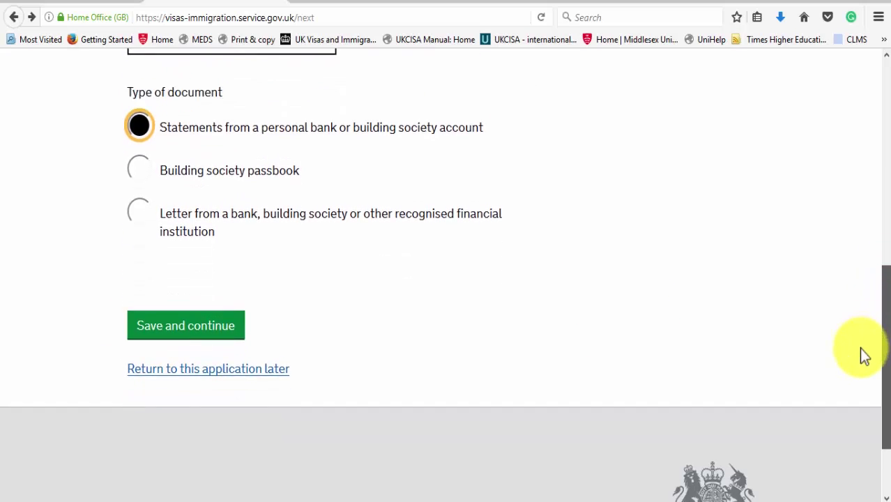
{"action": "left_click", "coordinate": [197, 330]}
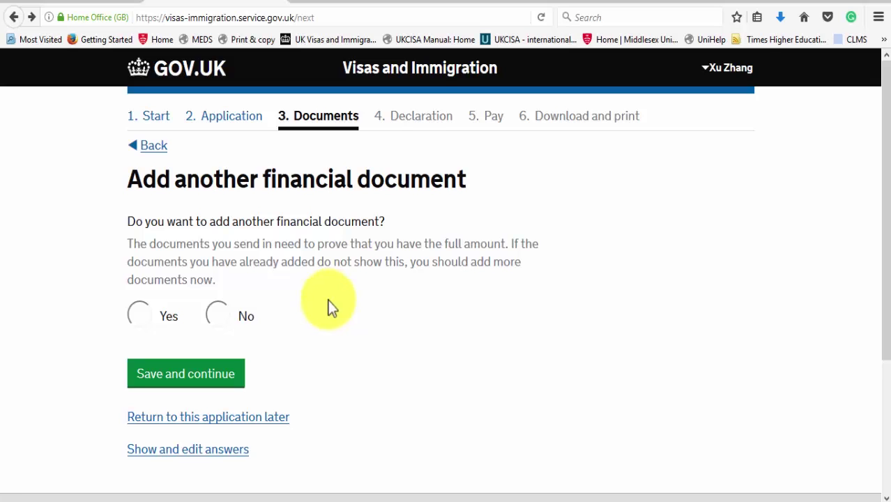
Step: Decline adding another financial document and confirm the passport will be provided
{"action": "left_click", "coordinate": [216, 316]}
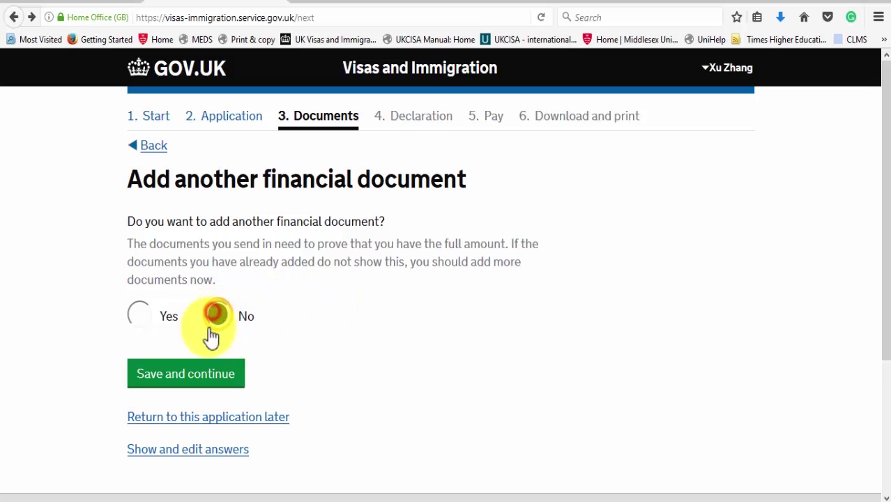
{"action": "left_click", "coordinate": [212, 381]}
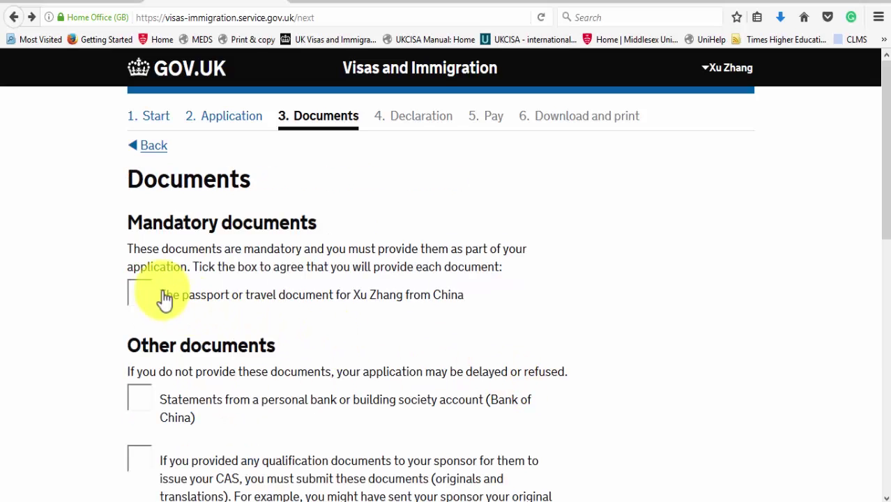
{"action": "left_click", "coordinate": [142, 294]}
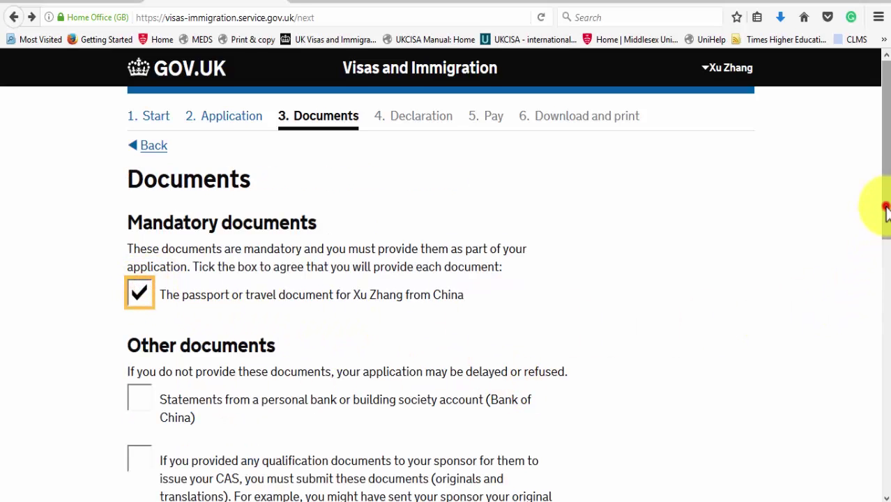
Step: Tick the Bank of China statements and qualification documents, save, and confirm the document answers
{"action": "left_click_drag", "start_coordinate": [882, 203], "coordinate": [876, 309]}
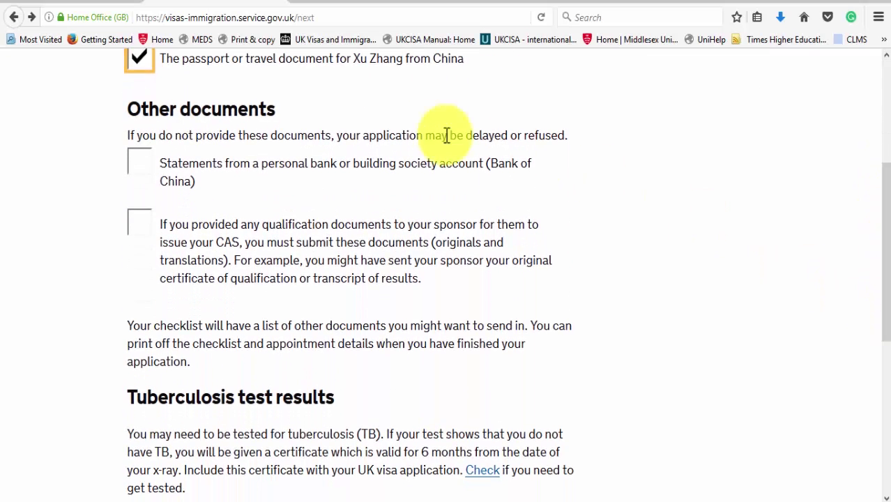
{"action": "left_click", "coordinate": [141, 164]}
{"action": "left_click", "coordinate": [142, 230]}
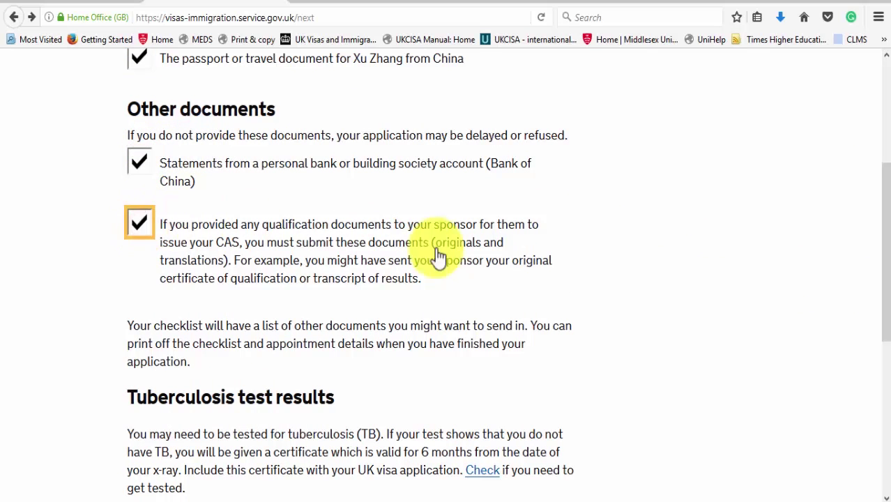
{"action": "left_click_drag", "start_coordinate": [880, 299], "coordinate": [877, 408]}
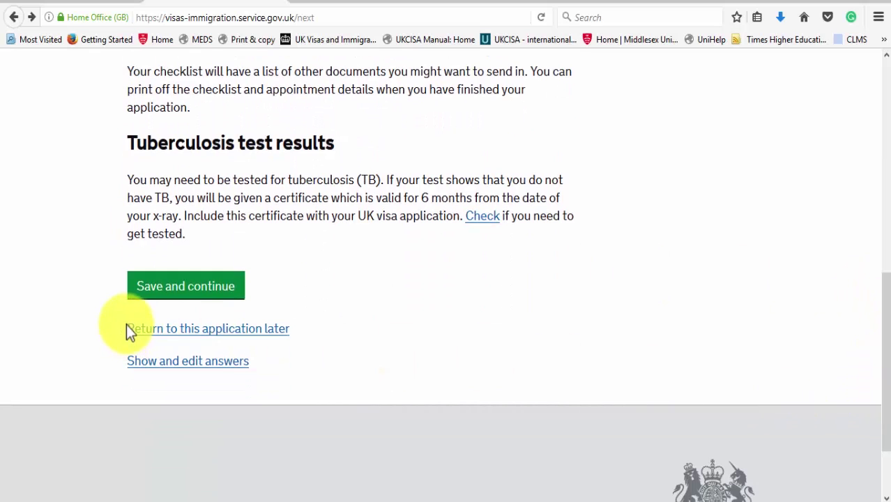
{"action": "left_click", "coordinate": [141, 293]}
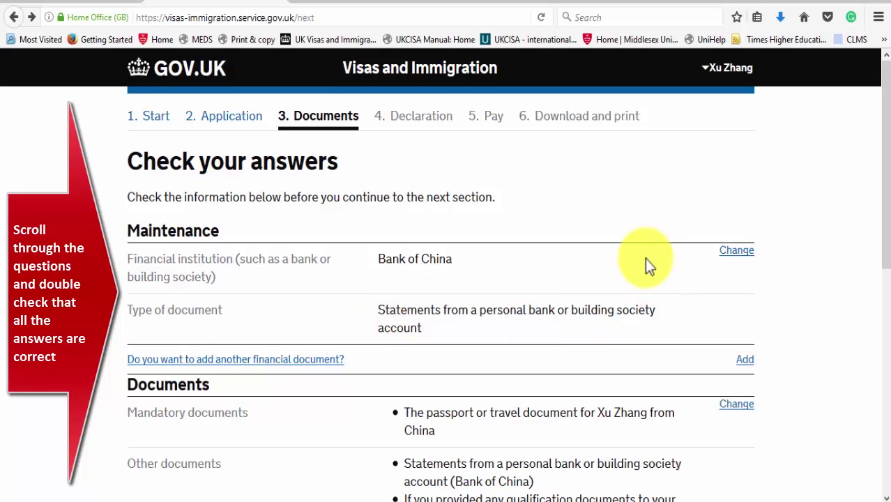
{"action": "left_click_drag", "start_coordinate": [885, 161], "coordinate": [885, 307]}
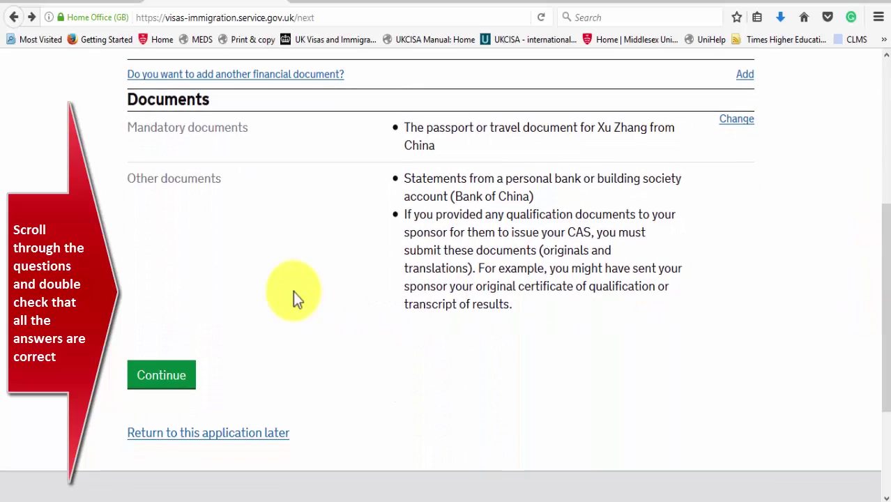
{"action": "left_click", "coordinate": [148, 371]}
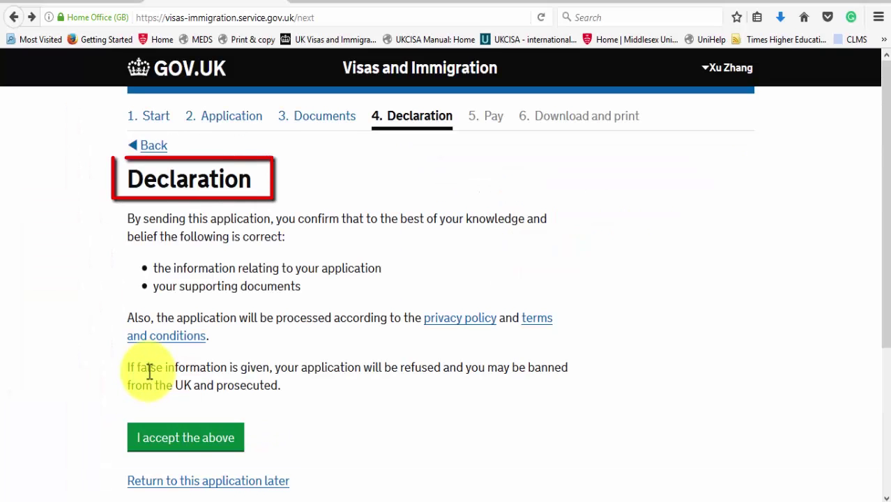
Step: Read the declaration and accept it
{"action": "left_click_drag", "start_coordinate": [877, 209], "coordinate": [887, 286]}
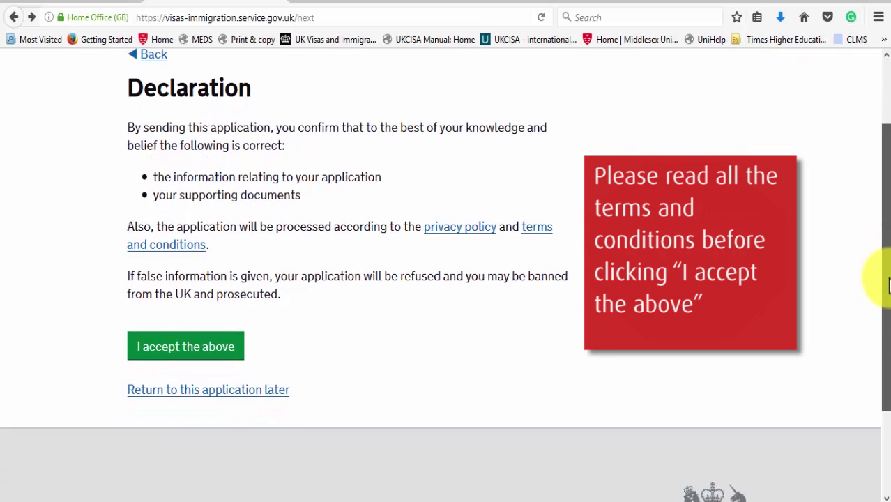
{"action": "left_click", "coordinate": [154, 357]}
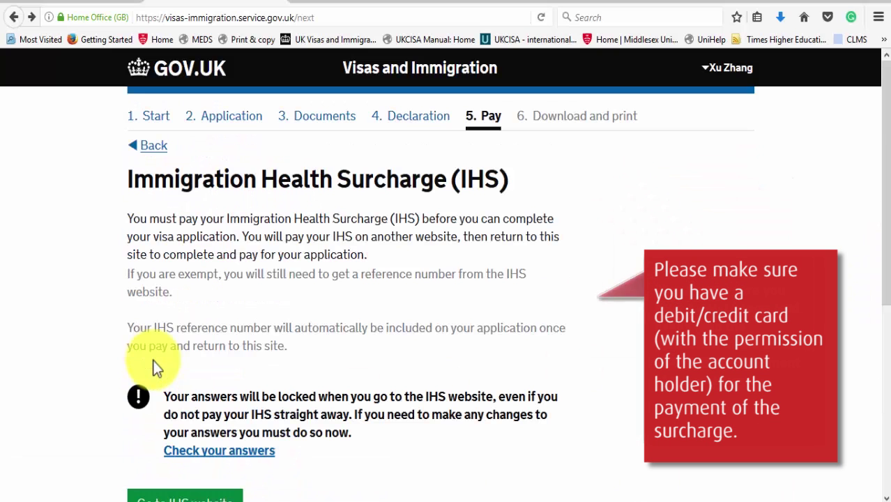
Step: Leave the visa application for the IHS website to pay the healthcare surcharge
{"action": "left_click_drag", "start_coordinate": [887, 191], "coordinate": [886, 306]}
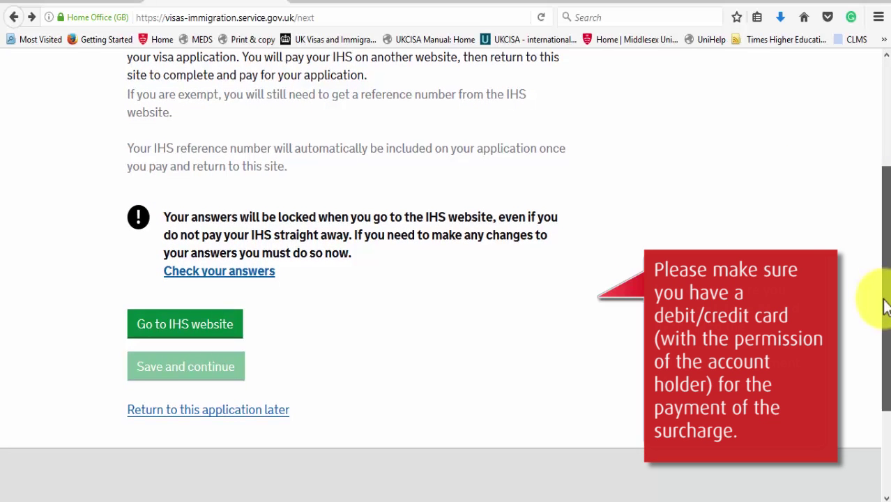
{"action": "left_click_drag", "start_coordinate": [884, 307], "coordinate": [882, 303]}
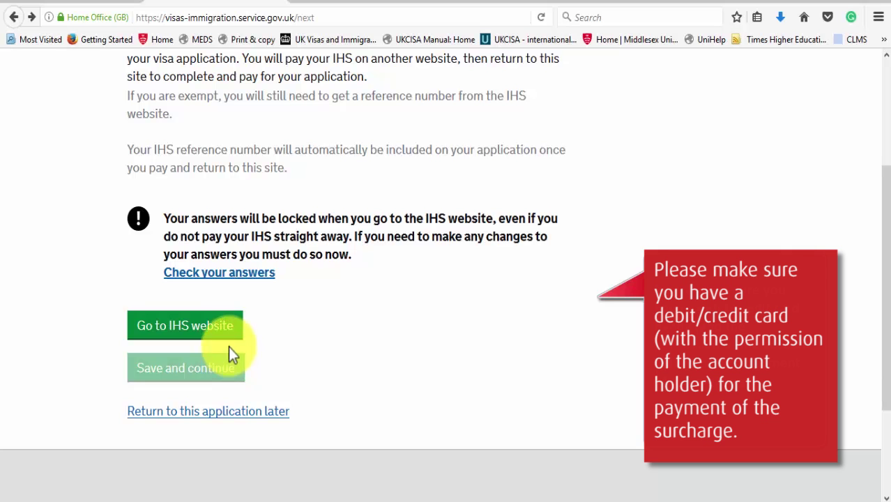
{"action": "left_click", "coordinate": [230, 327]}
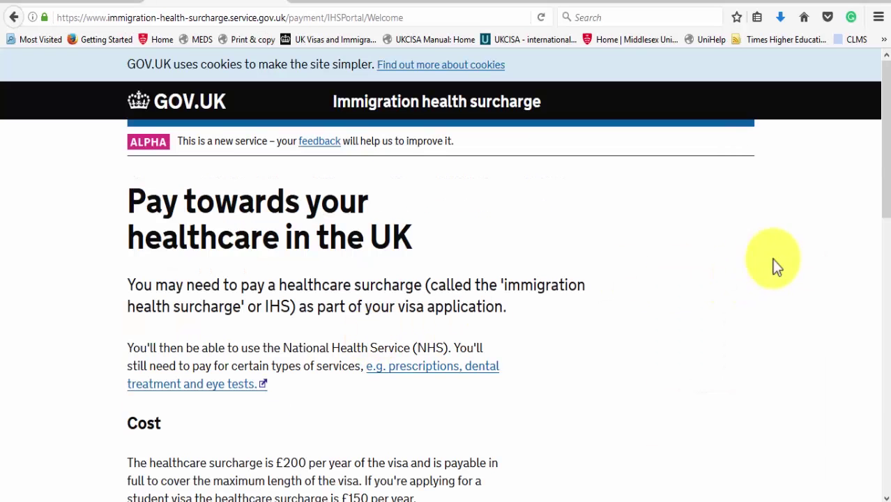
Step: Continue past the IHS welcome page and choose 'Add where you are planning to stay' from the summary
{"action": "left_click_drag", "start_coordinate": [884, 162], "coordinate": [868, 398]}
{"action": "left_click", "coordinate": [190, 360]}
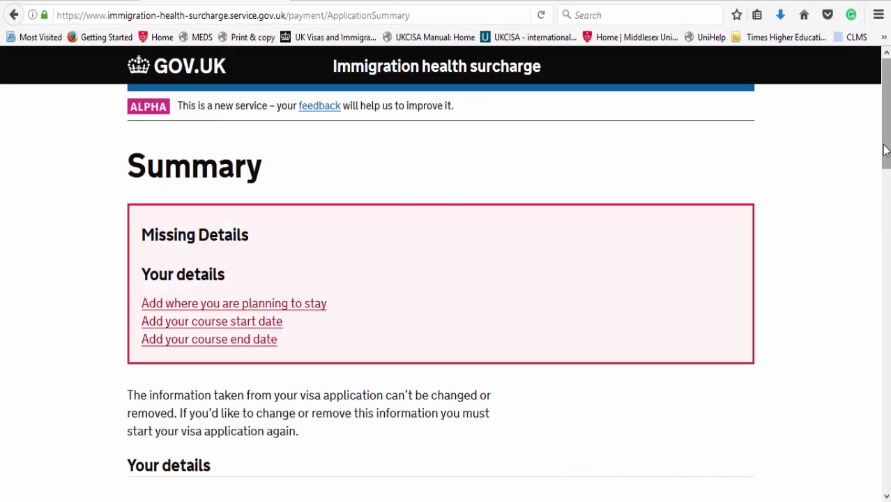
{"action": "left_click_drag", "start_coordinate": [886, 149], "coordinate": [882, 268]}
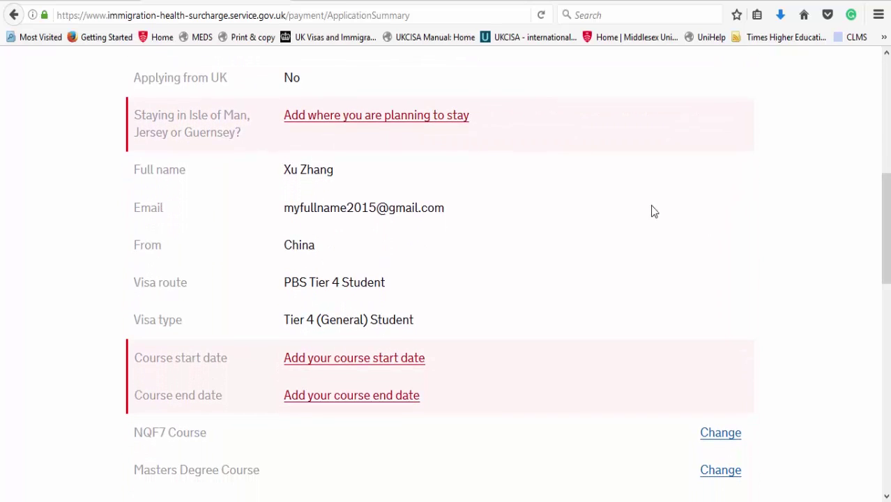
{"action": "left_click", "coordinate": [447, 117]}
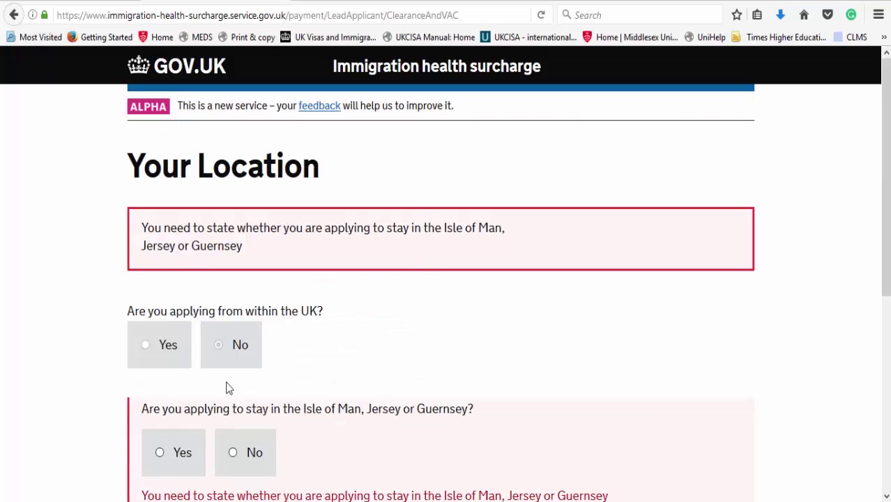
Step: Answer No to staying in the Isle of Man, Jersey or Guernsey and save the location
{"action": "left_click", "coordinate": [144, 352]}
{"action": "left_click_drag", "start_coordinate": [886, 162], "coordinate": [887, 183]}
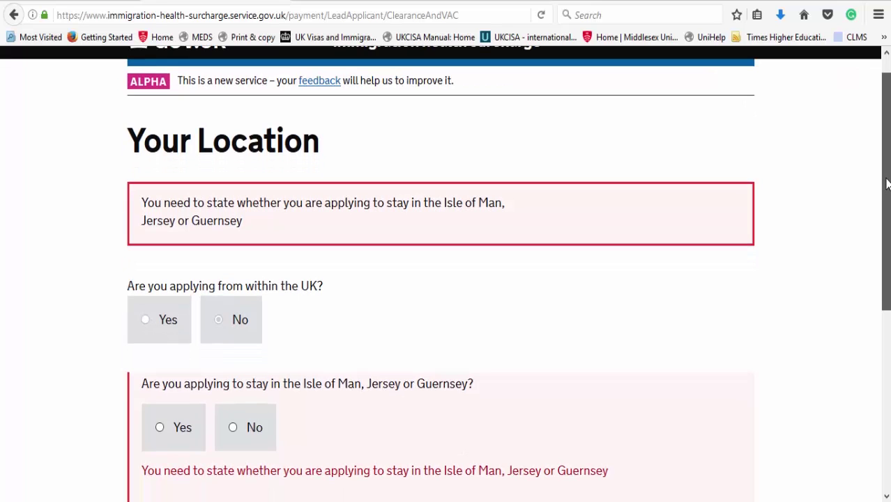
{"action": "left_click_drag", "start_coordinate": [888, 183], "coordinate": [872, 269]}
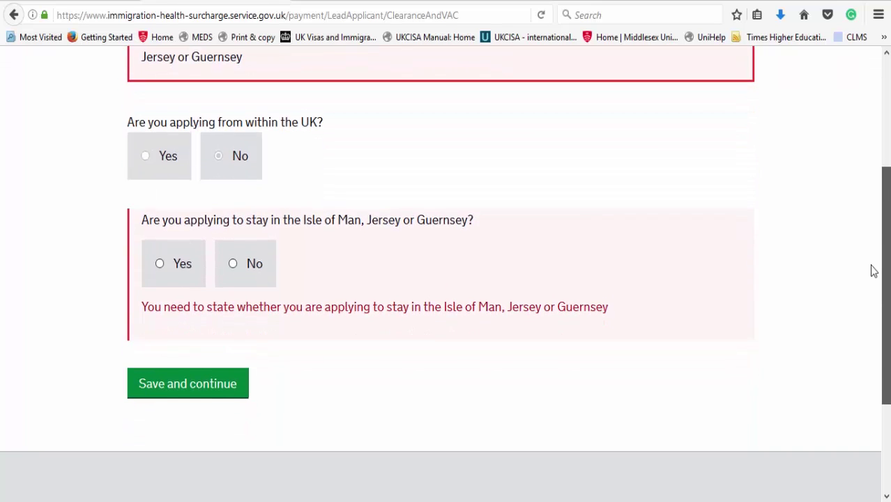
{"action": "left_click", "coordinate": [249, 280]}
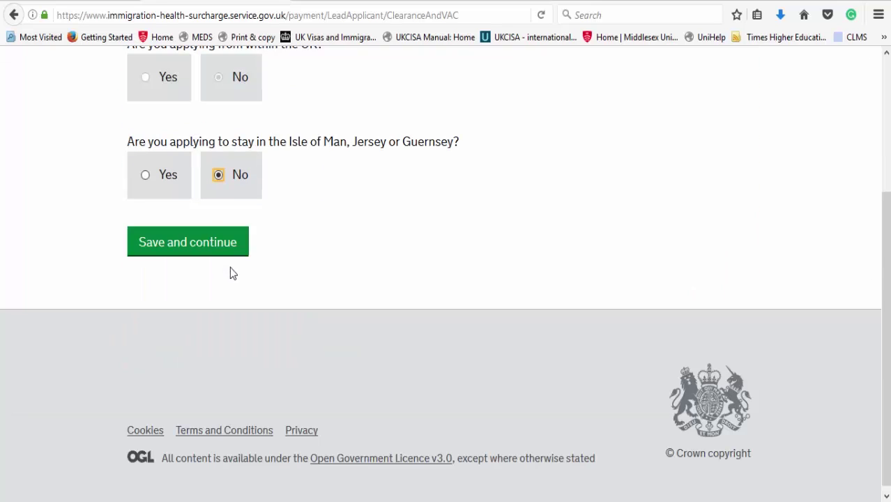
{"action": "scroll", "coordinate": [338, 230], "scroll_direction": "up", "scroll_amount": 2}
{"action": "scroll", "coordinate": [344, 228], "scroll_direction": "up", "scroll_amount": 1}
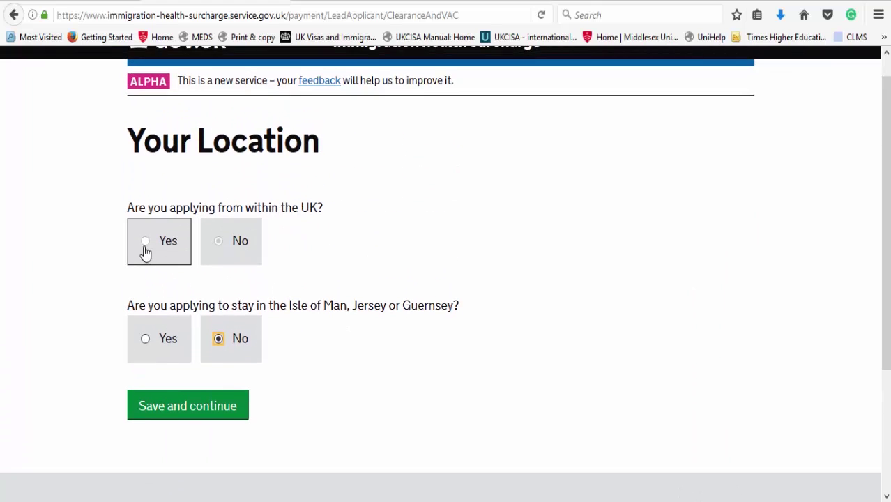
{"action": "left_click", "coordinate": [171, 418]}
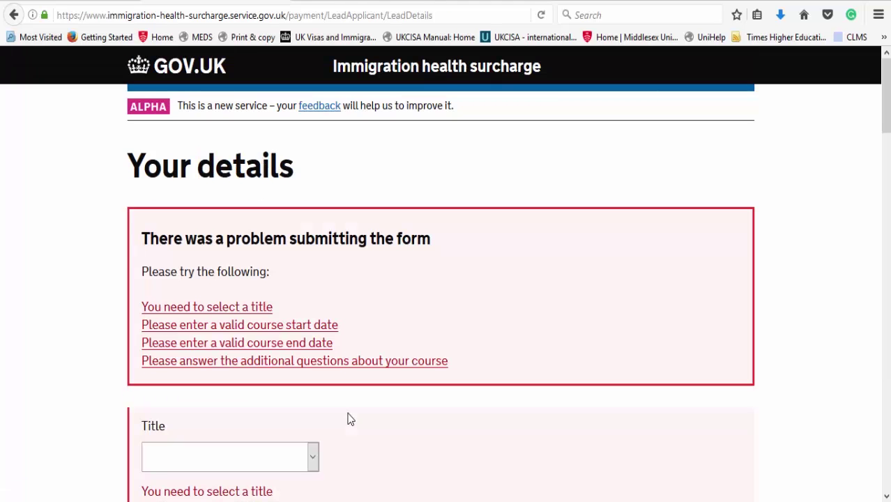
Step: Select Mr as the title and enter the course dates 24/09/2018 to 31/07/2021
{"action": "left_click_drag", "start_coordinate": [888, 126], "coordinate": [888, 171]}
{"action": "left_click", "coordinate": [219, 212]}
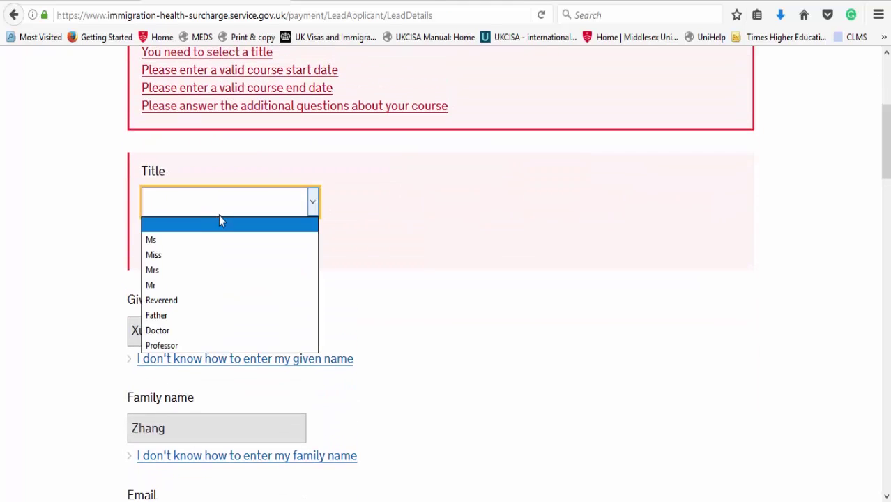
{"action": "left_click", "coordinate": [207, 285]}
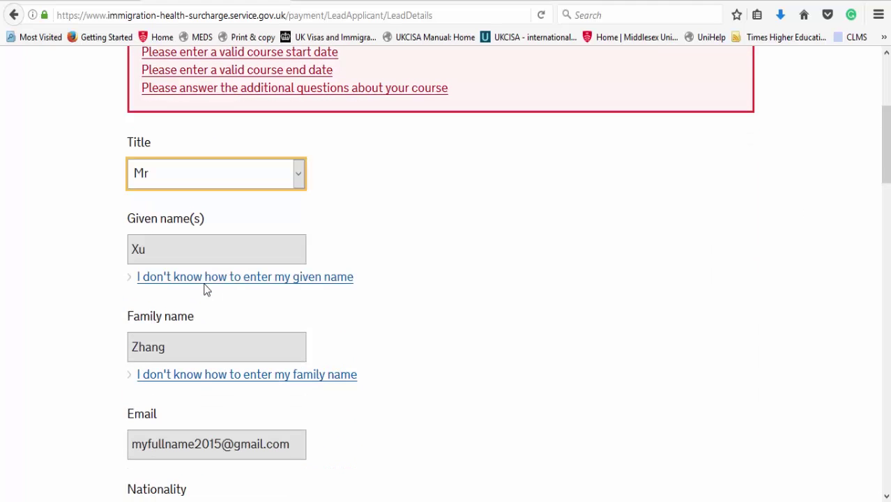
{"action": "left_click_drag", "start_coordinate": [887, 174], "coordinate": [876, 289]}
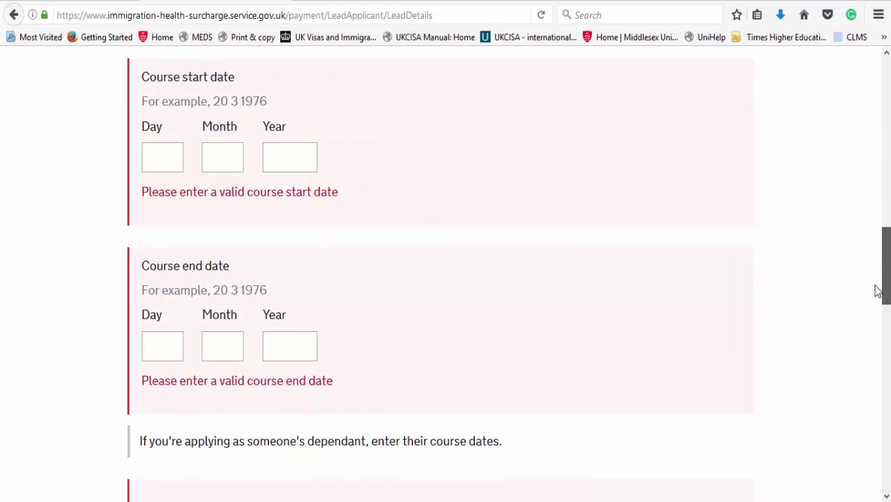
{"action": "left_click", "coordinate": [174, 157]}
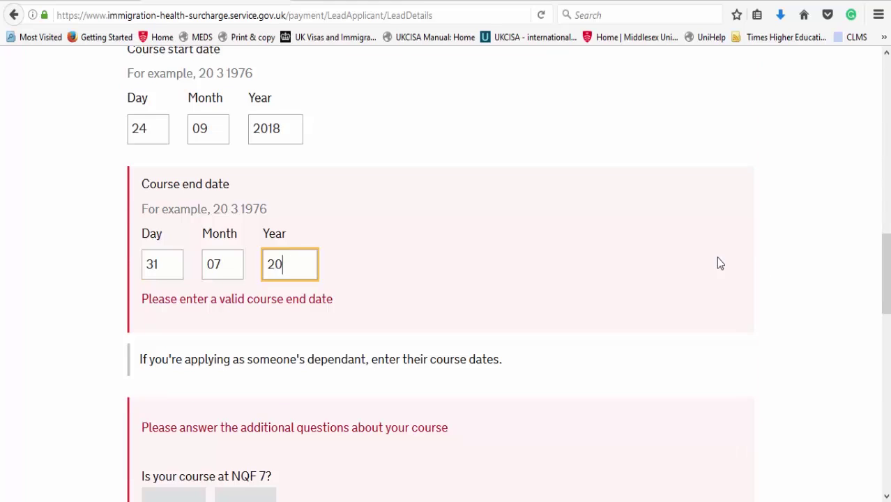
{"action": "type", "text": "21"}
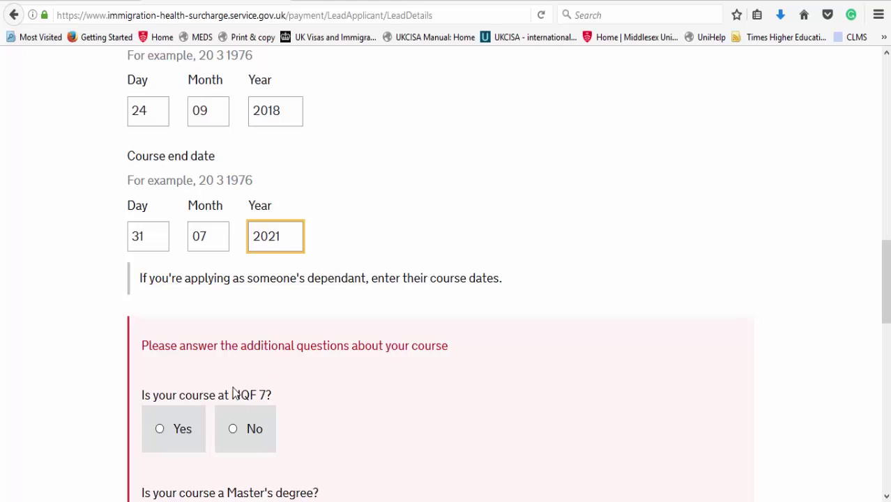
Step: Answer No to the NQF 7, Master's, named-university and 13-month course questions, then save
{"action": "left_click", "coordinate": [251, 432]}
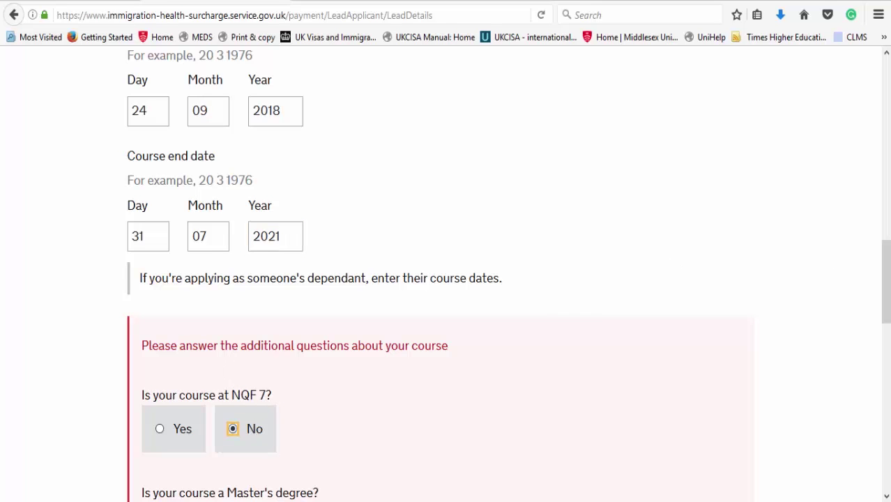
{"action": "left_click_drag", "start_coordinate": [886, 288], "coordinate": [886, 353]}
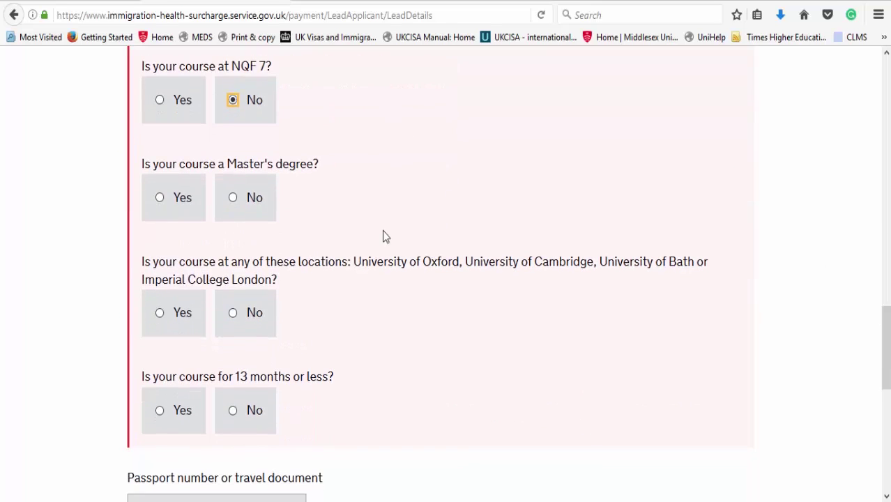
{"action": "left_click", "coordinate": [245, 205]}
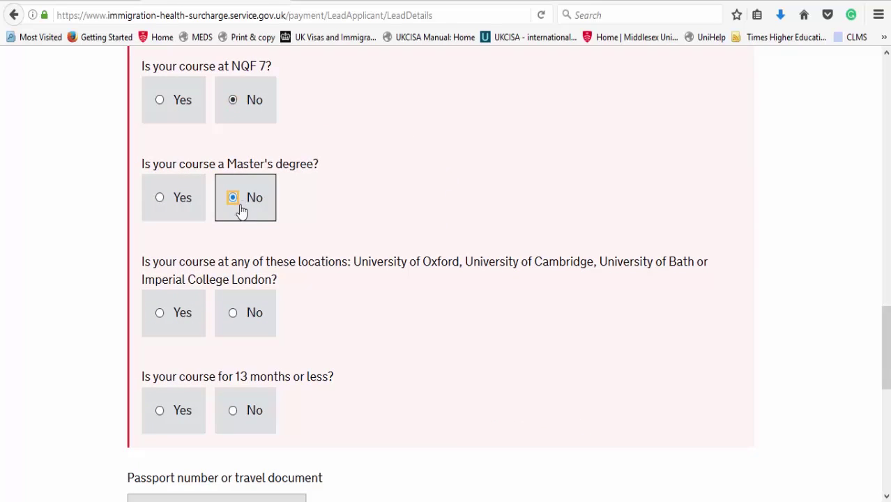
{"action": "left_click", "coordinate": [238, 313]}
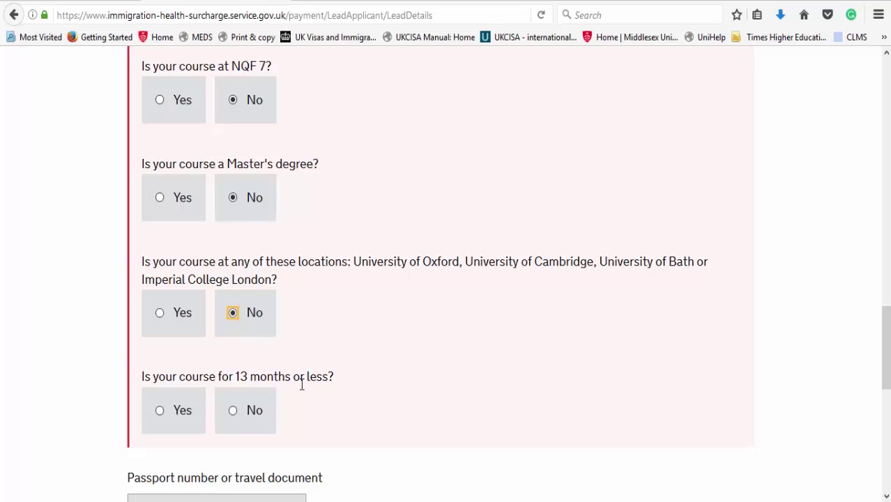
{"action": "left_click", "coordinate": [245, 413]}
{"action": "scroll", "coordinate": [248, 408], "scroll_direction": "down", "scroll_amount": 5}
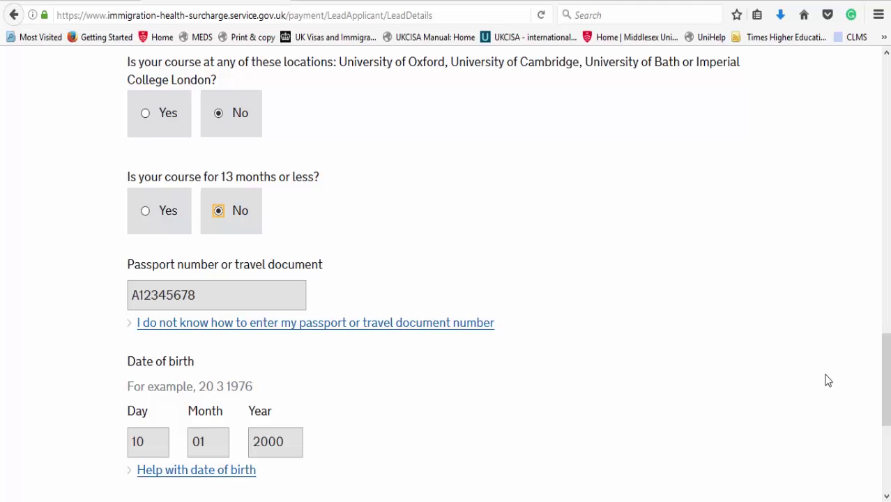
{"action": "left_click_drag", "start_coordinate": [887, 394], "coordinate": [889, 443]}
{"action": "left_click", "coordinate": [229, 327]}
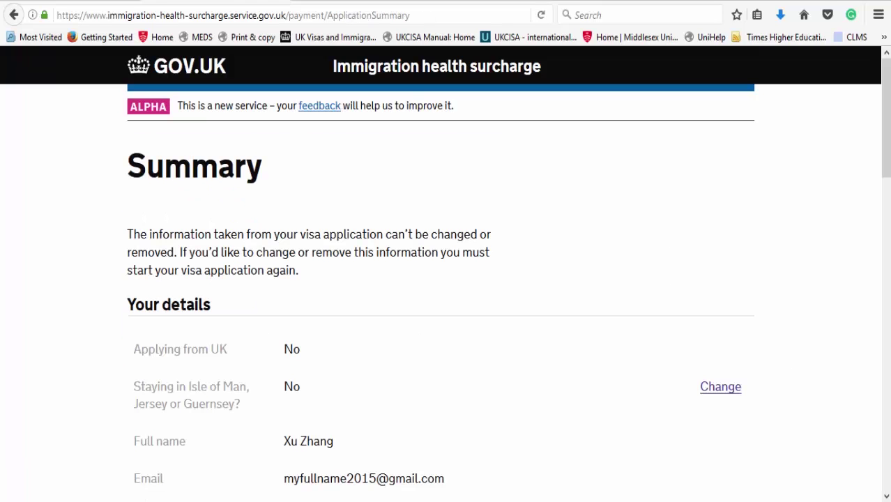
Step: Confirm the details are correct, agree to the declaration, and proceed to pay 4698.75 (CNY)
{"action": "left_click_drag", "start_coordinate": [888, 152], "coordinate": [888, 186]}
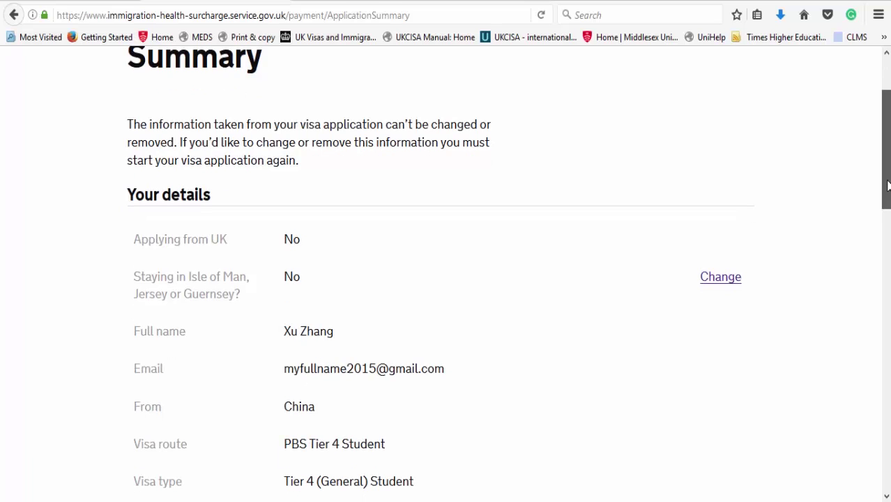
{"action": "left_click_drag", "start_coordinate": [888, 185], "coordinate": [871, 424]}
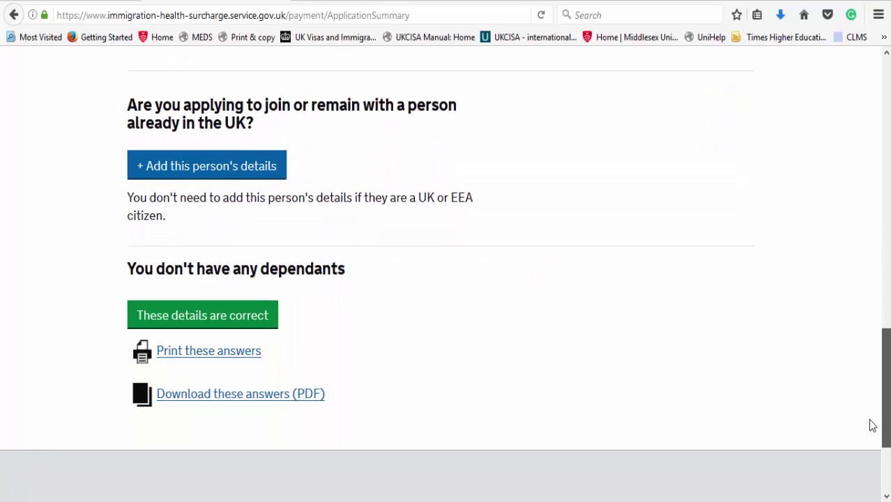
{"action": "left_click", "coordinate": [252, 326]}
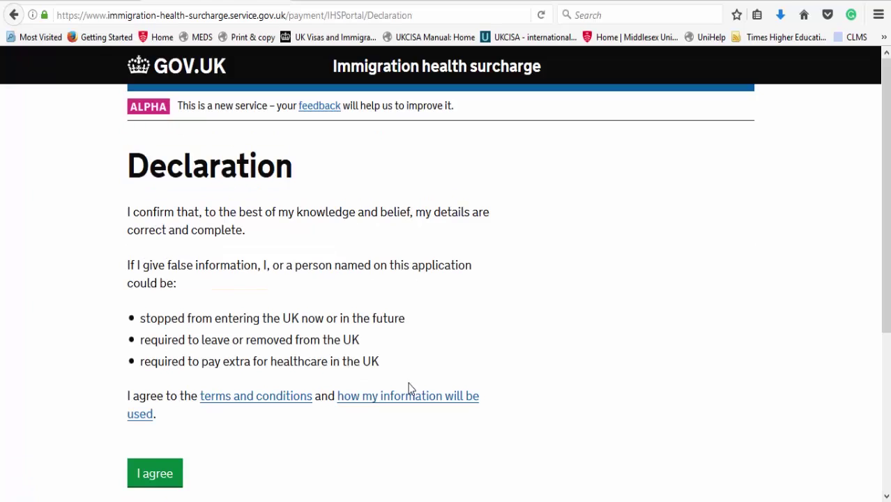
{"action": "left_click", "coordinate": [174, 475]}
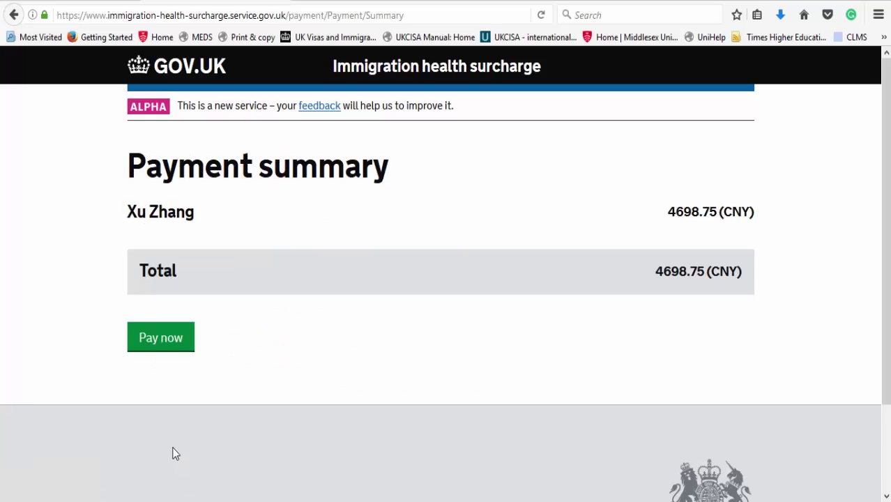
{"action": "left_click", "coordinate": [168, 341]}
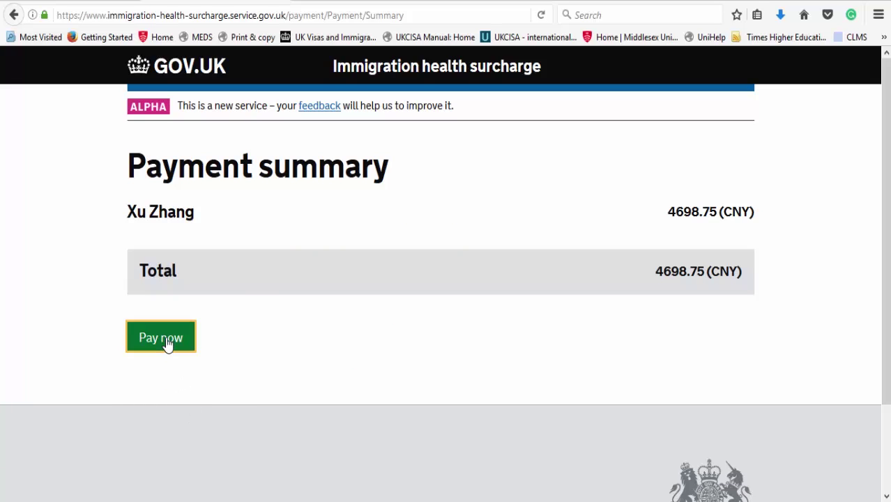